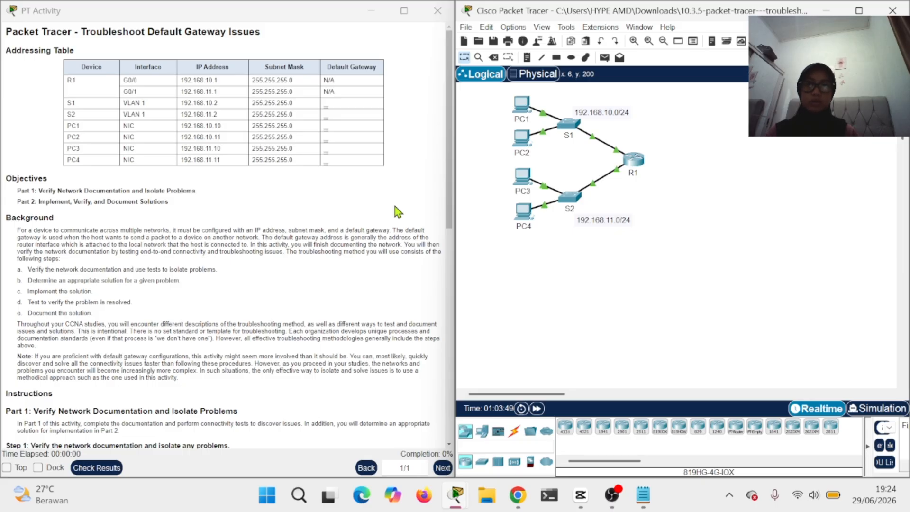
Examine the activity's addressing table and the port summary of router R1 in the topology.
scroll(395, 207, down, 7)
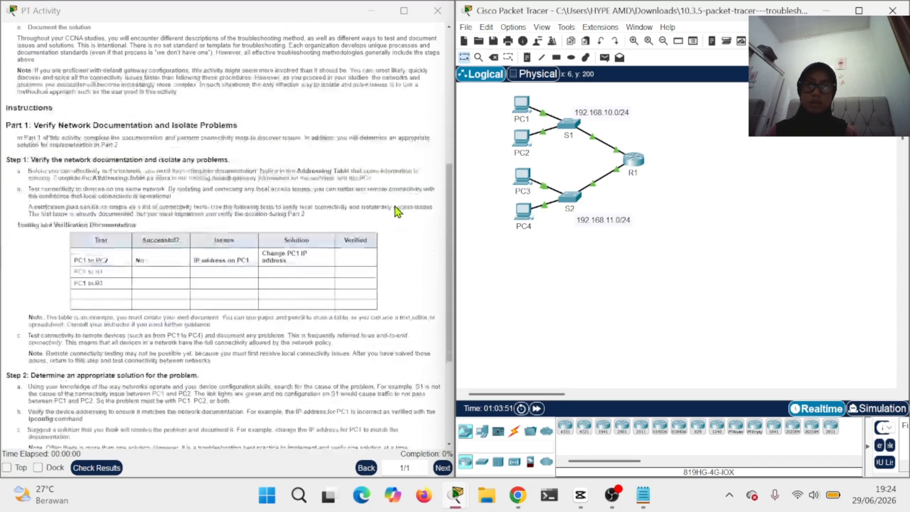
scroll(281, 210, up, 7)
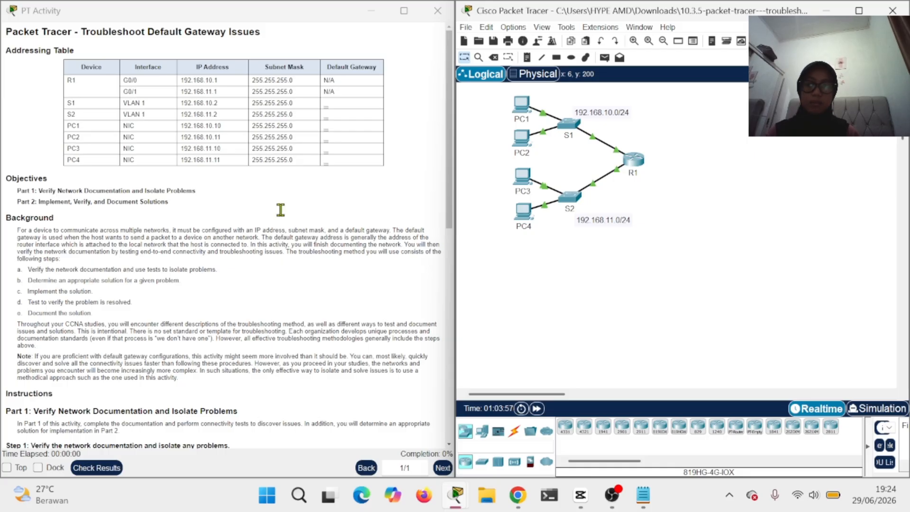
scroll(280, 210, down, 1)
scroll(280, 209, up, 1)
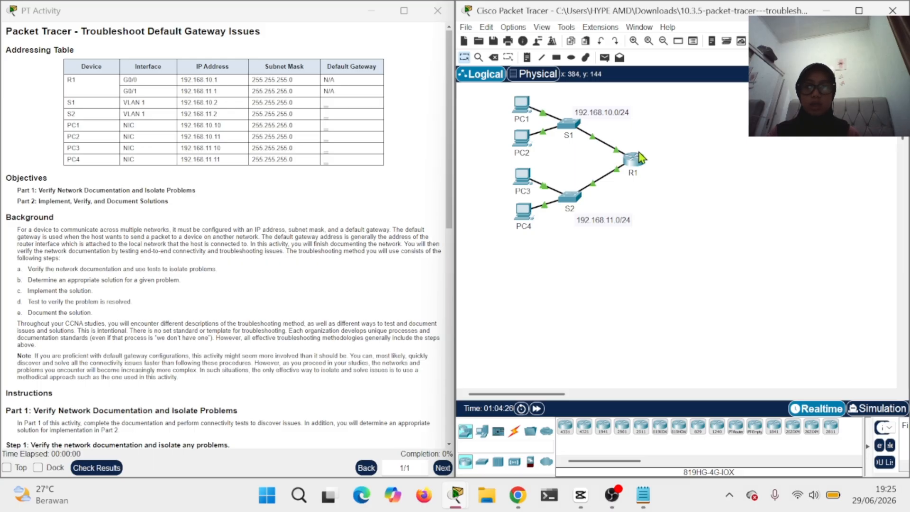
mouse_move(640, 154)
mouse_move(636, 176)
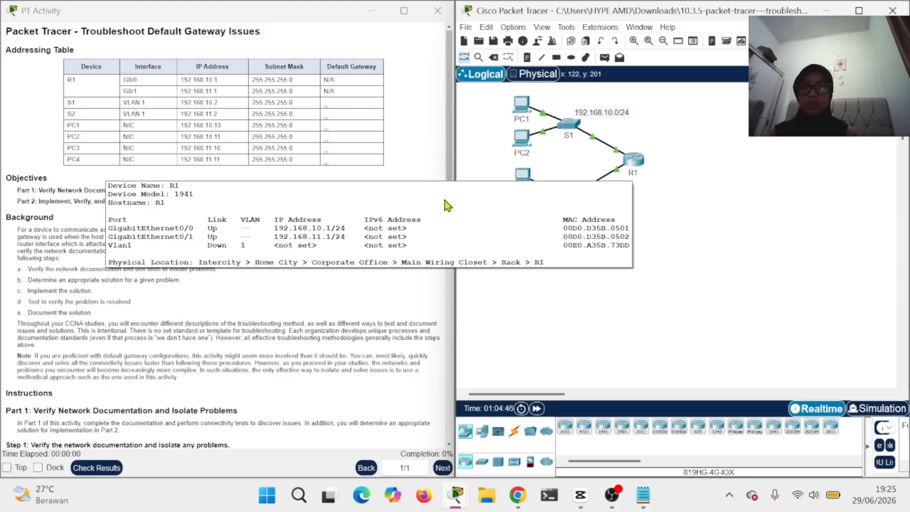
Read the Part 1 and Part 2 instructions, including the Testing and Verification Documentation table, and locate PC1 in the topology.
scroll(378, 346, down, 10)
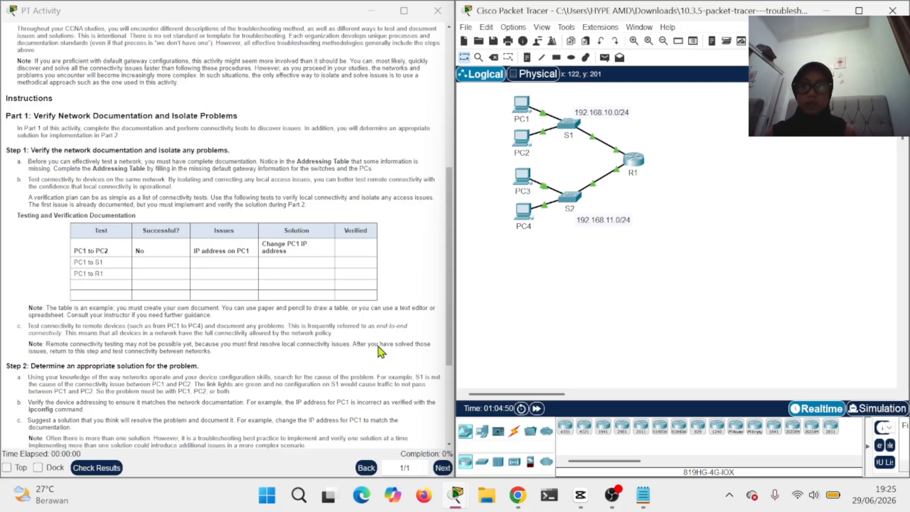
scroll(299, 318, up, 1)
scroll(299, 319, up, 12)
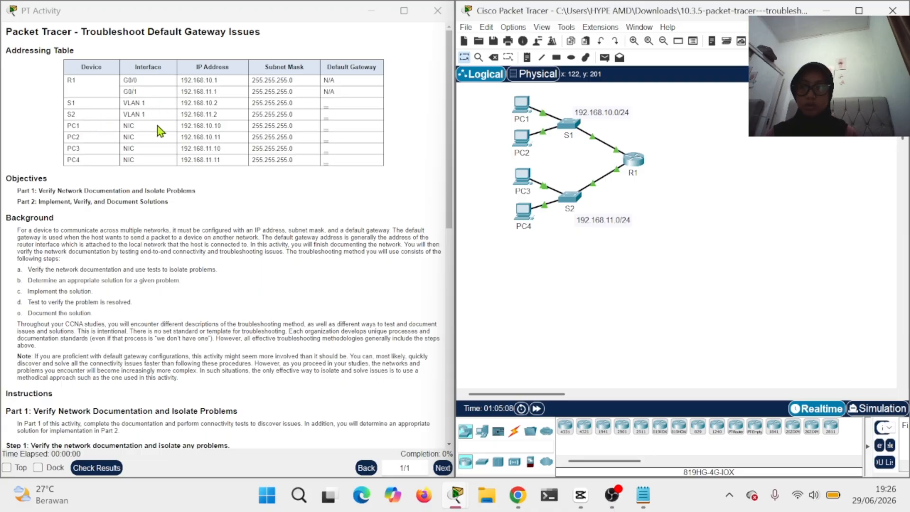
scroll(158, 126, down, 1)
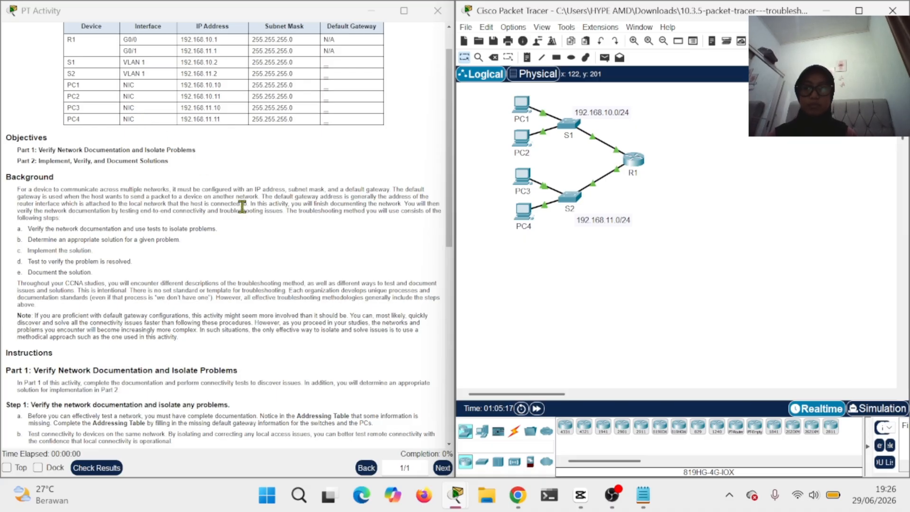
scroll(241, 207, down, 2)
scroll(242, 207, down, 3)
scroll(242, 206, up, 3)
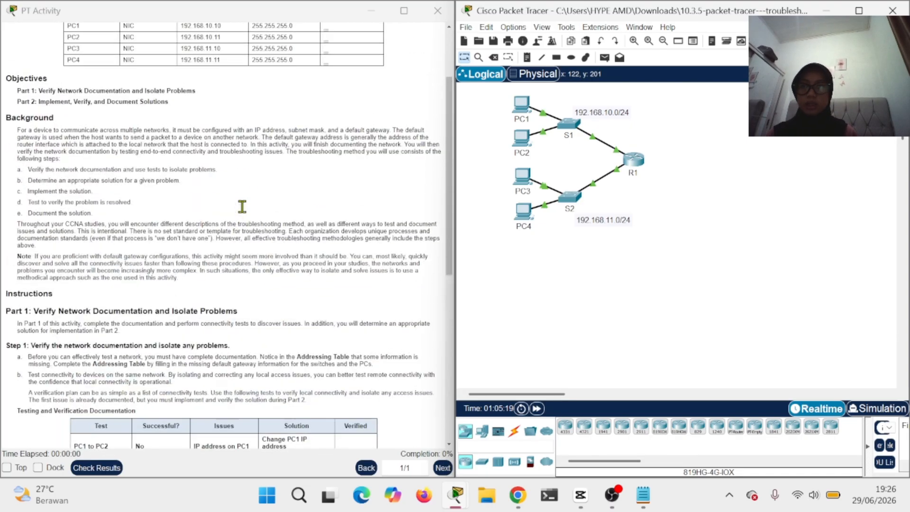
scroll(242, 207, down, 2)
scroll(242, 206, down, 5)
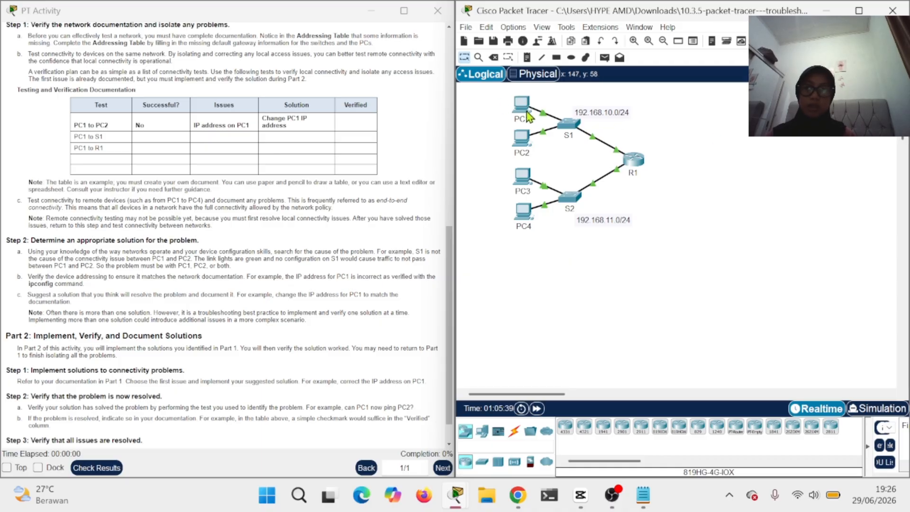
mouse_move(527, 113)
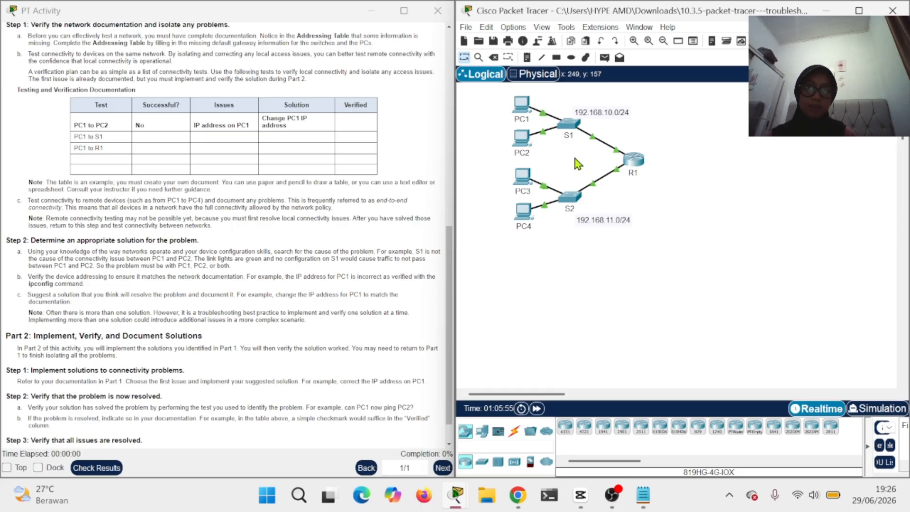
Check PC2's IP configuration for its IPv4 address, subnet mask and default gateway, then close the configuration.
click(525, 140)
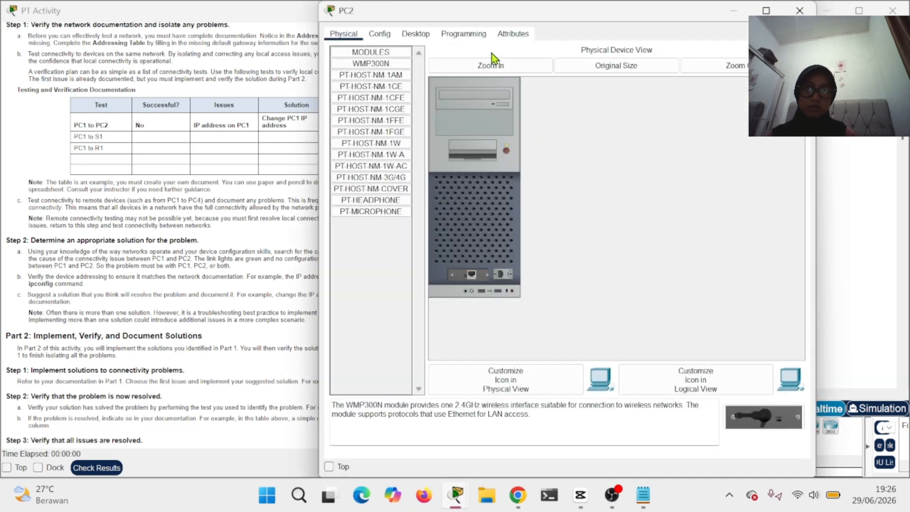
click(417, 35)
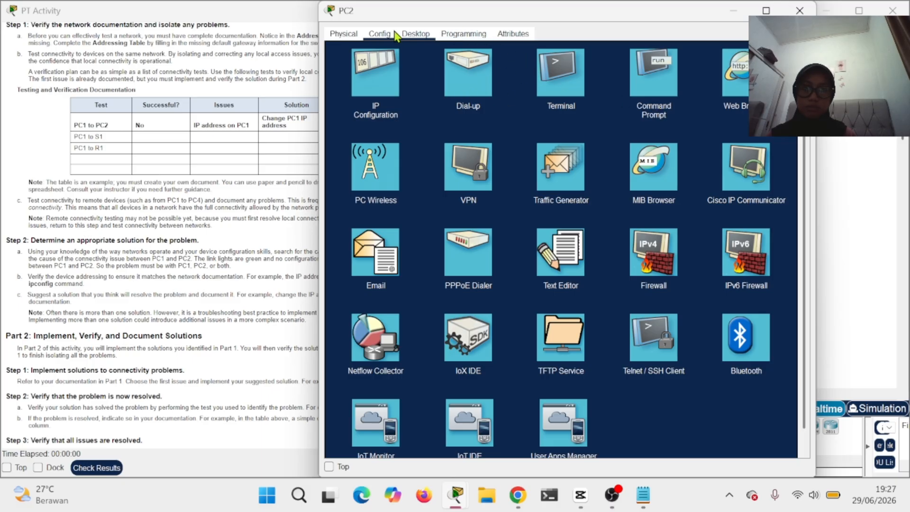
click(353, 36)
click(406, 37)
click(362, 97)
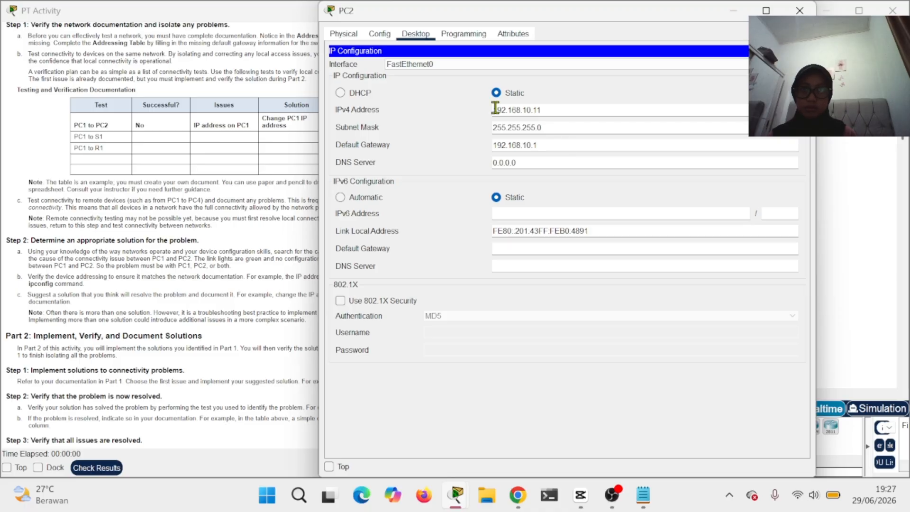
click(472, 37)
click(402, 36)
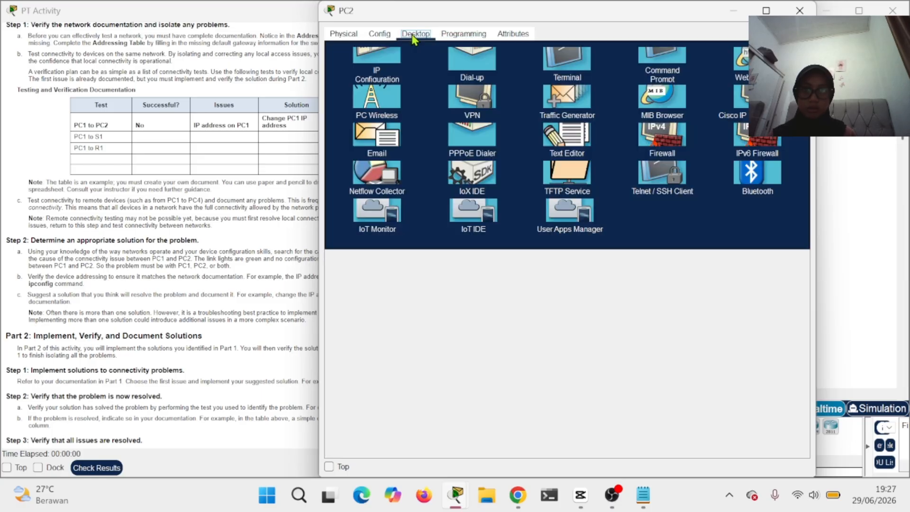
click(801, 51)
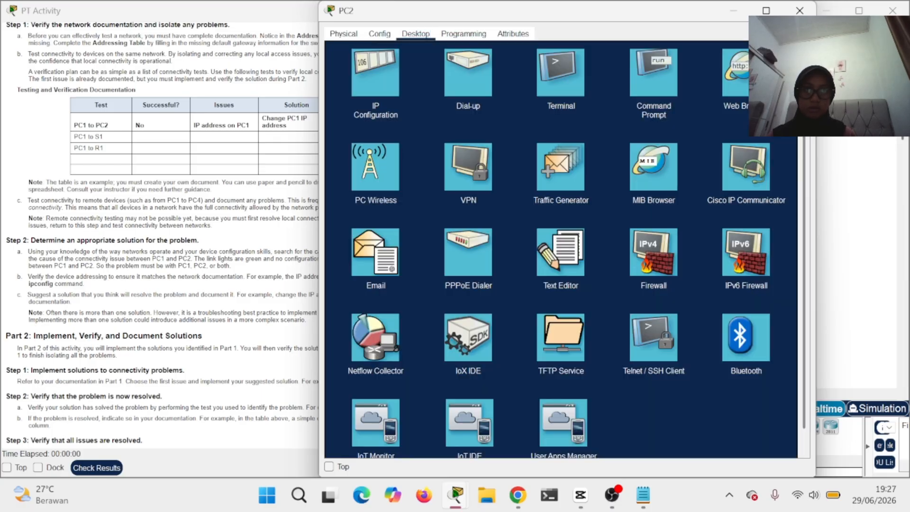
Ping switch S1 at 192.168.10.2 from PC2's command prompt.
click(648, 88)
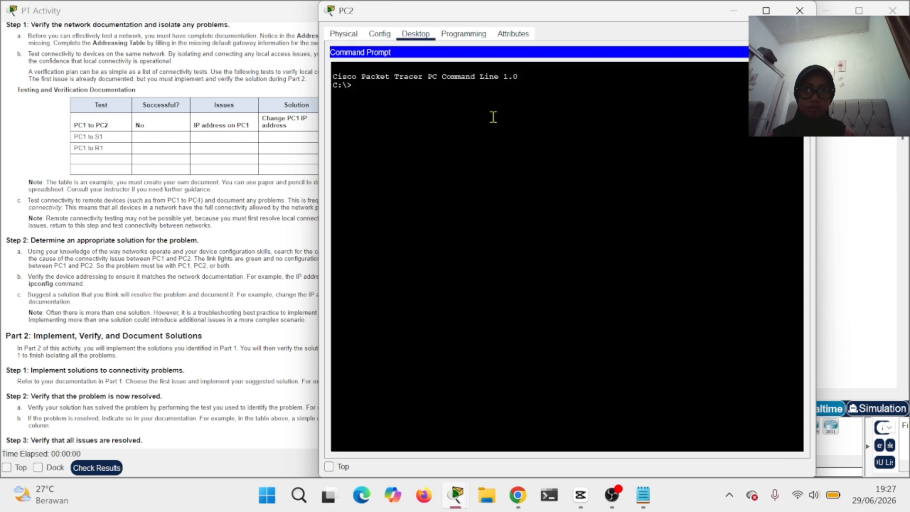
text(ping 1)
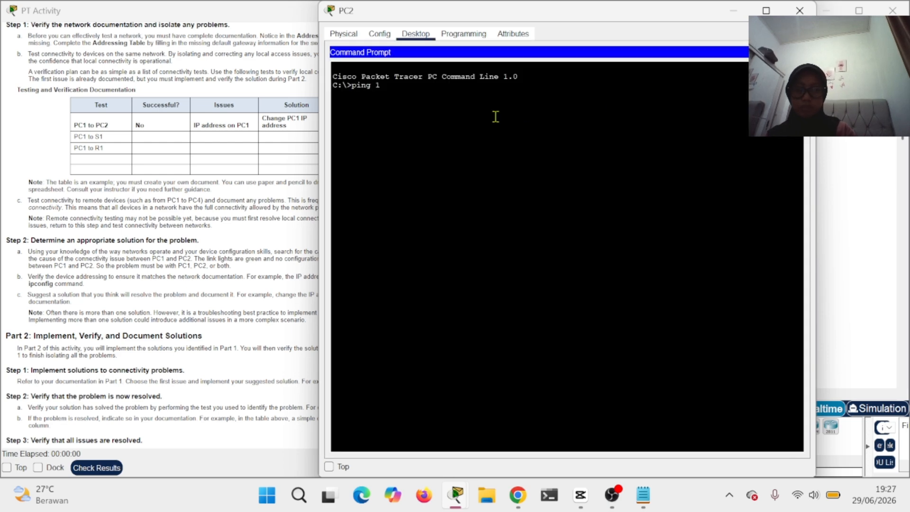
text(92)
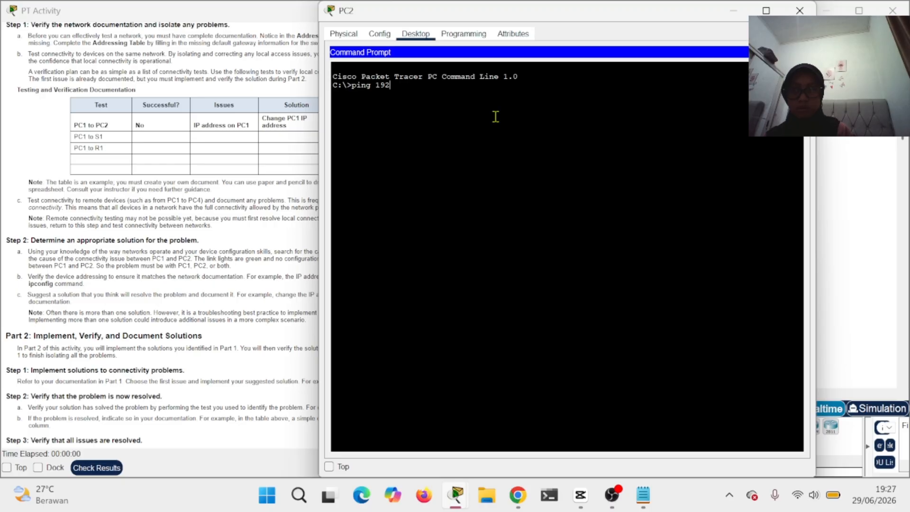
text(.168)
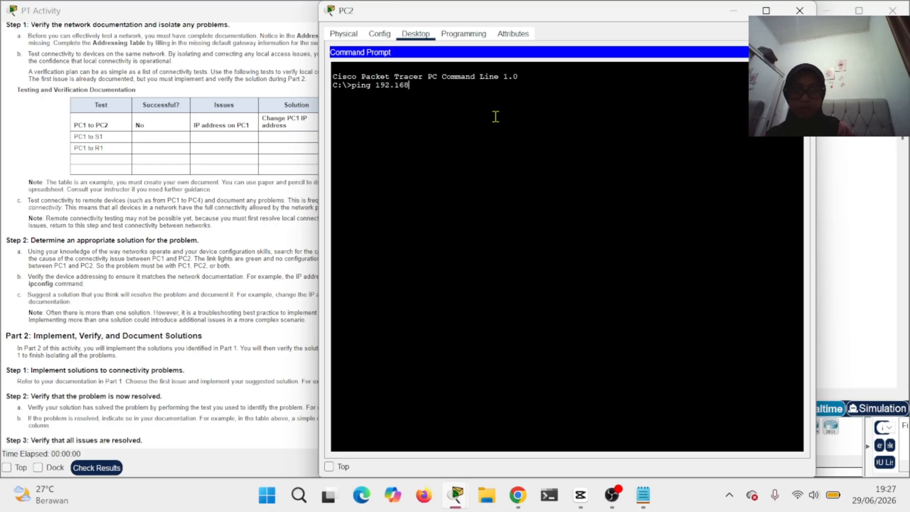
text(.10.2)
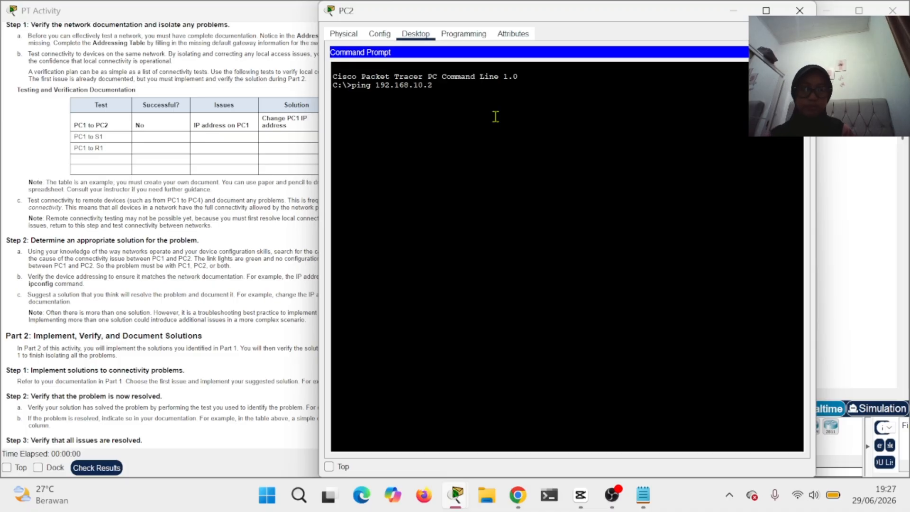
key(Return)
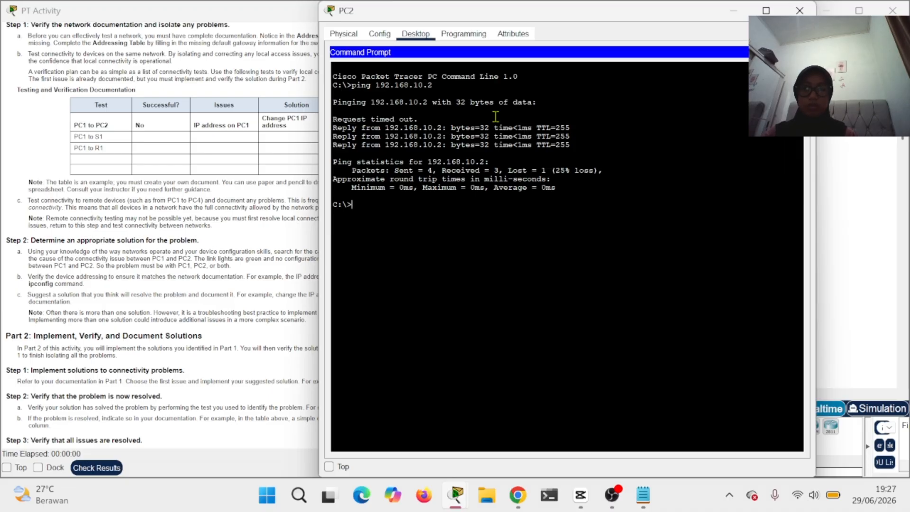
Ping router R1 at 192.168.10.1 from PC2 and close PC2's window.
text(pi)
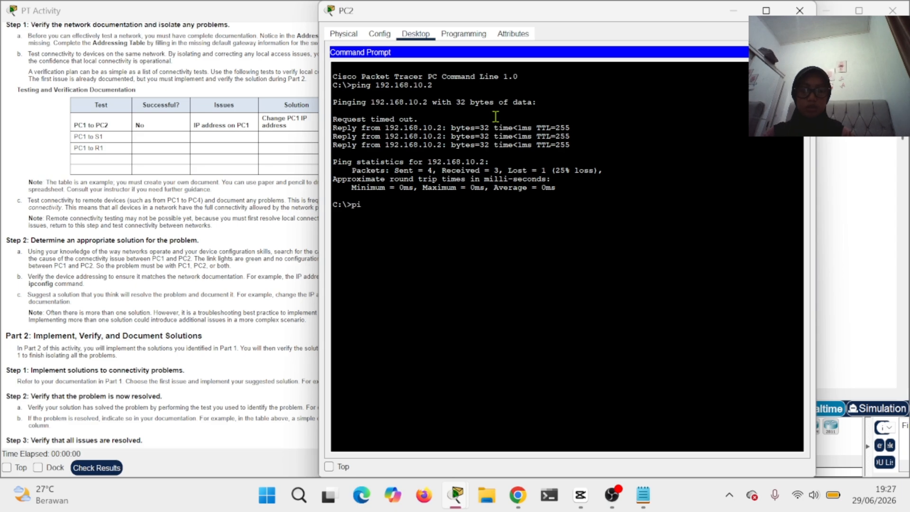
text(ng 192)
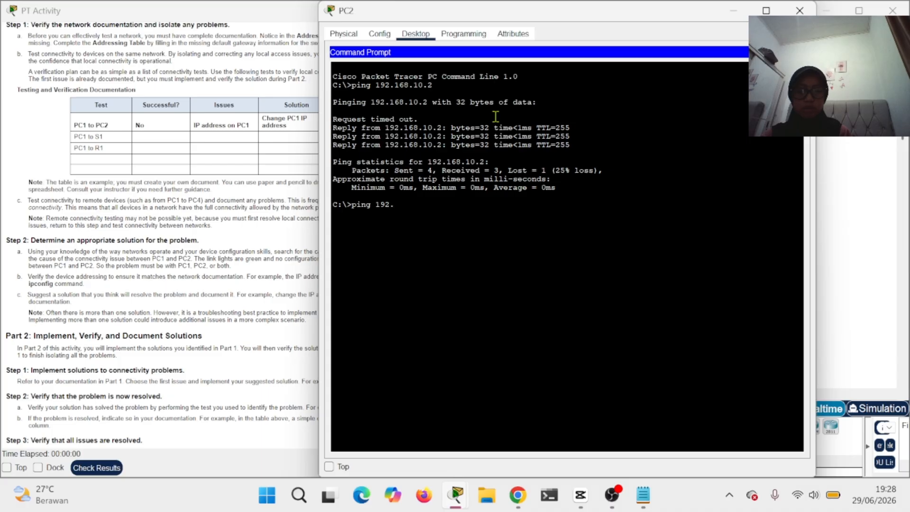
text(.168.10.1)
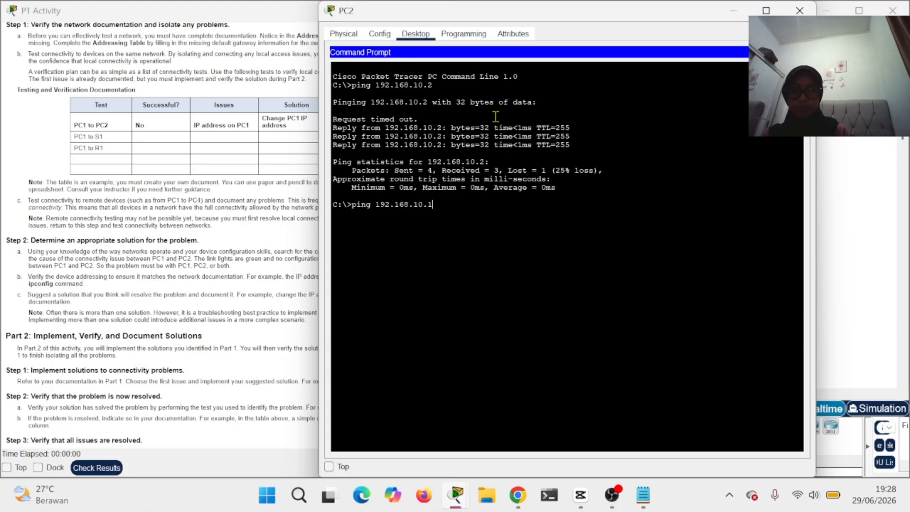
key(Return)
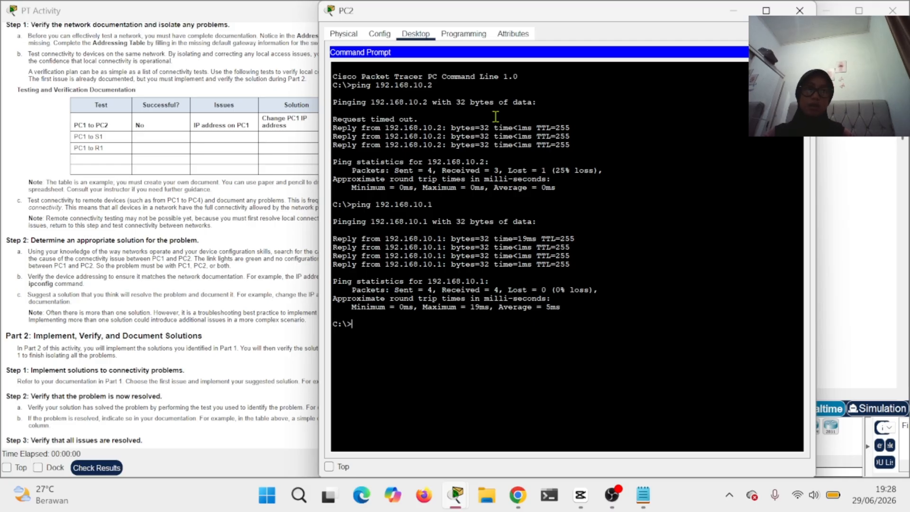
click(799, 11)
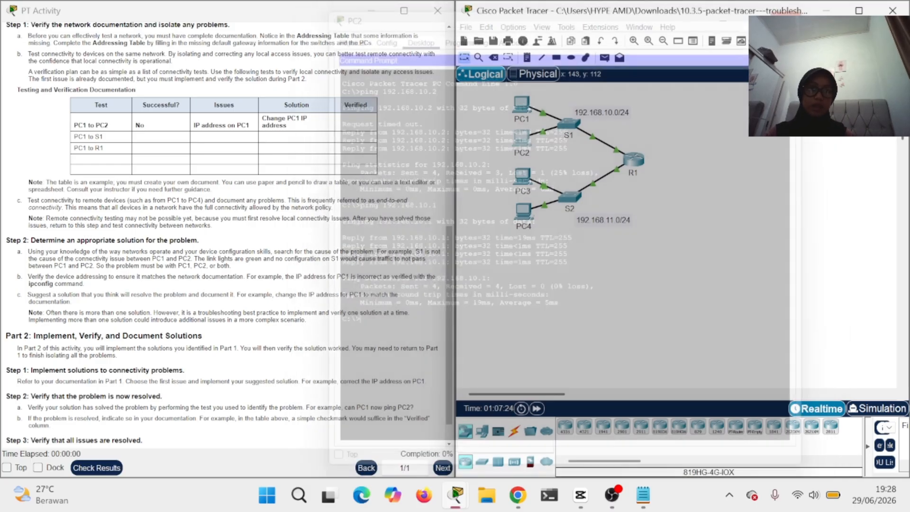
Ping PC4 at 192.168.11.11 from PC3's command prompt.
click(526, 180)
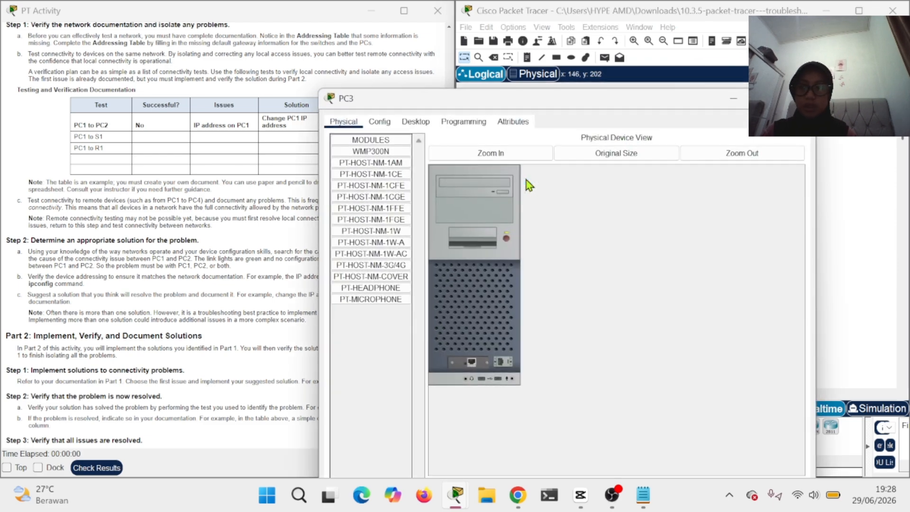
click(415, 121)
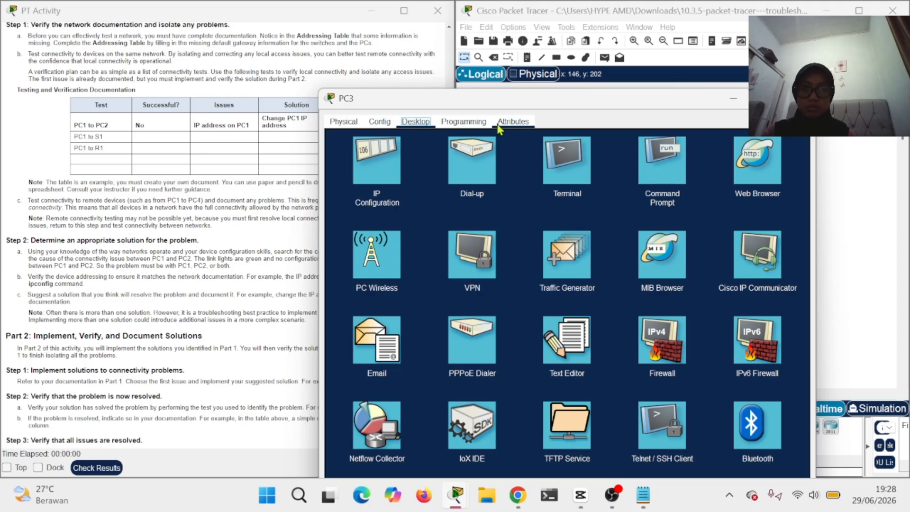
click(677, 169)
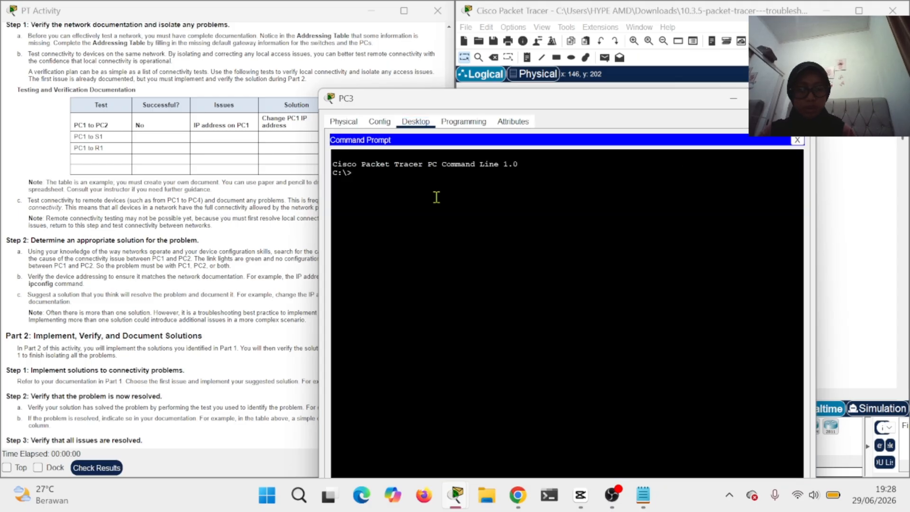
text(png 1)
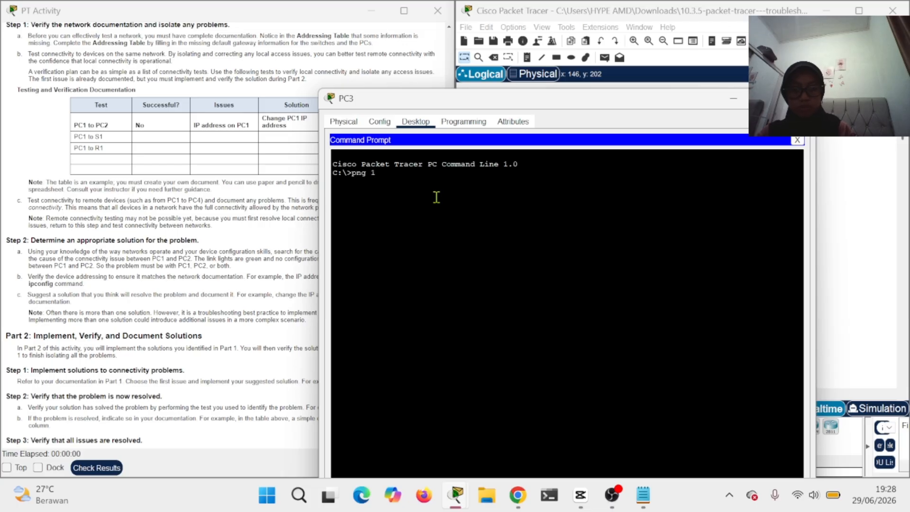
text(92)
key(BackSpace)
key(BackSpace)
key(BackSpace)
key(BackSpace)
key(BackSpace)
key(BackSpace)
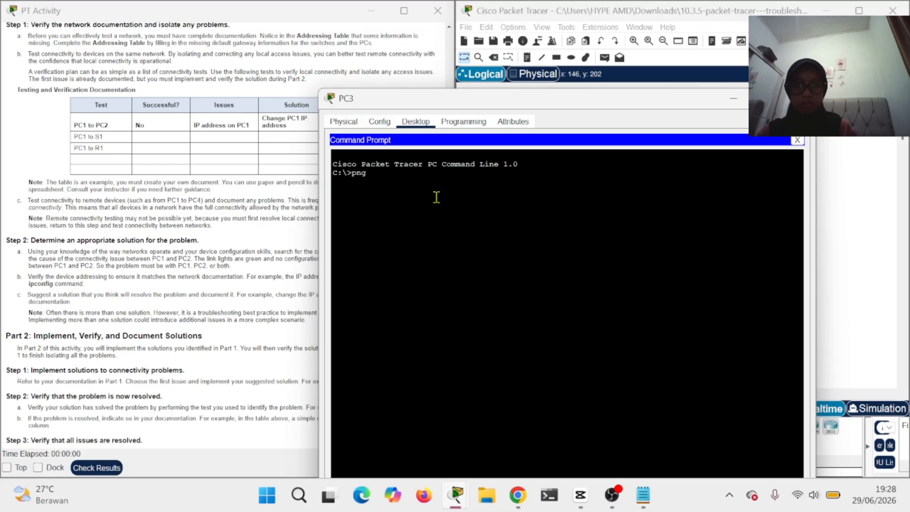
text(in)
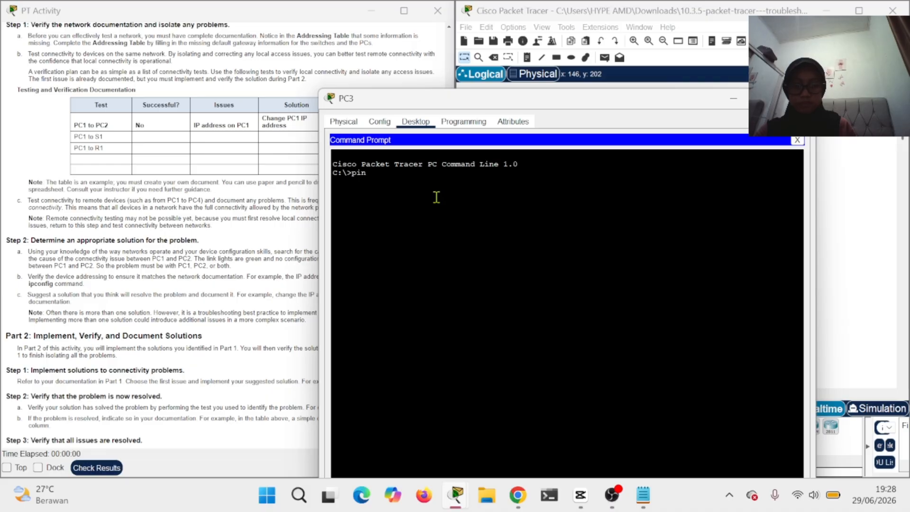
text(g 192.)
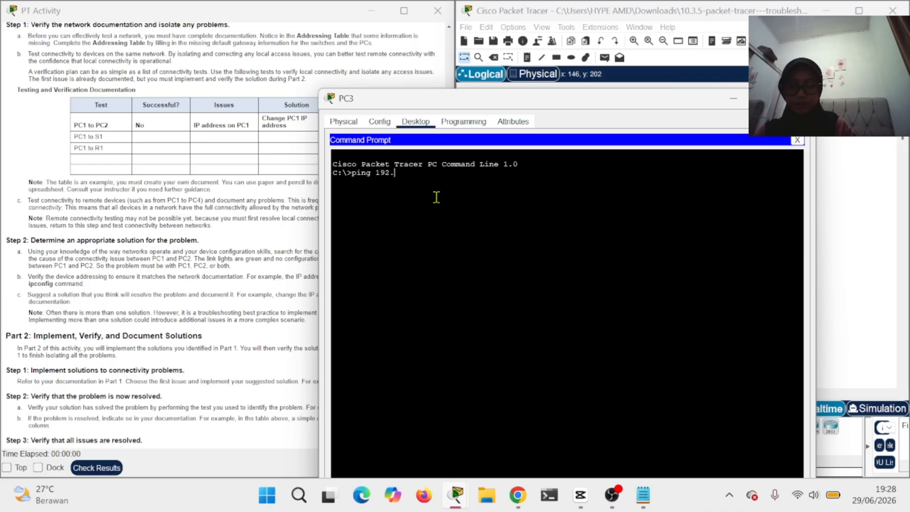
text(168)
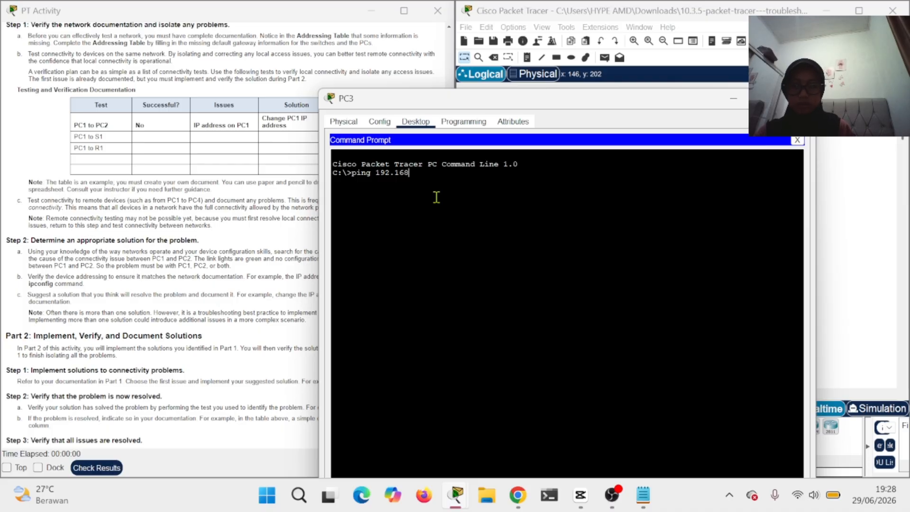
text(.11.11)
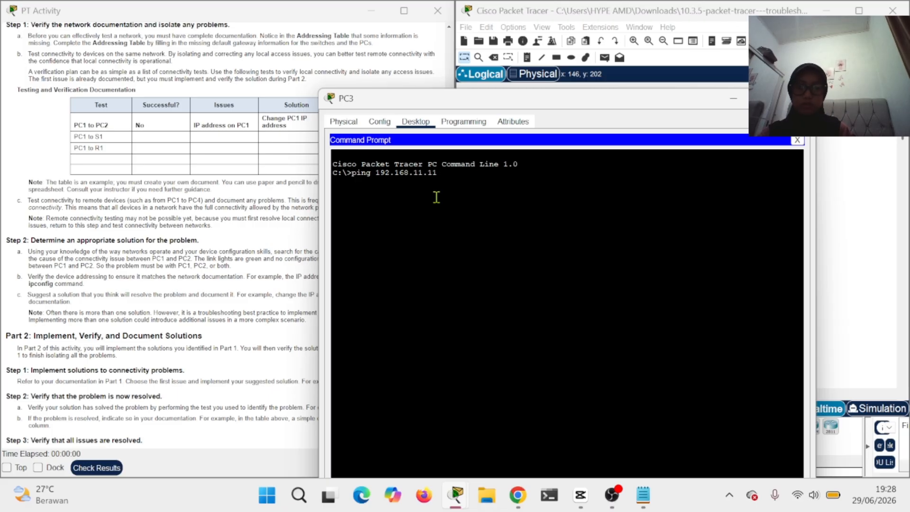
key(Return)
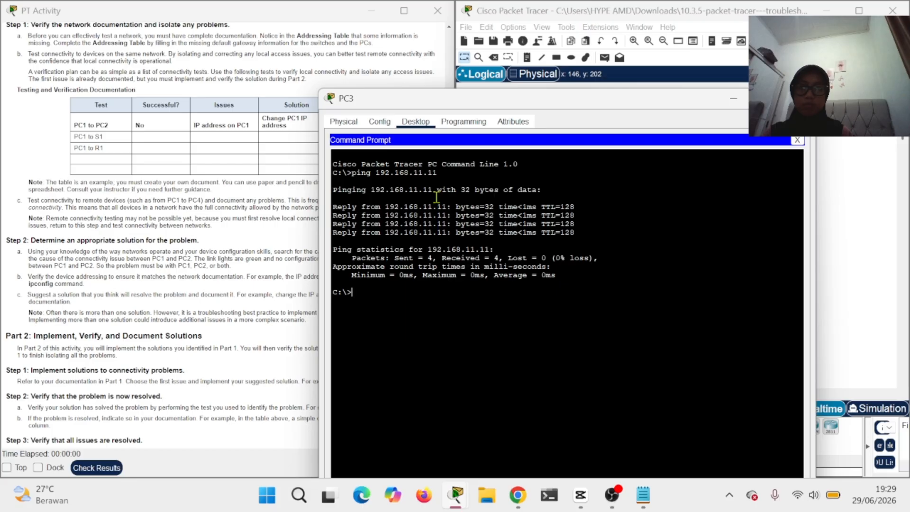
Ping switch S2 at 192.168.11.2 from PC3.
text(pi)
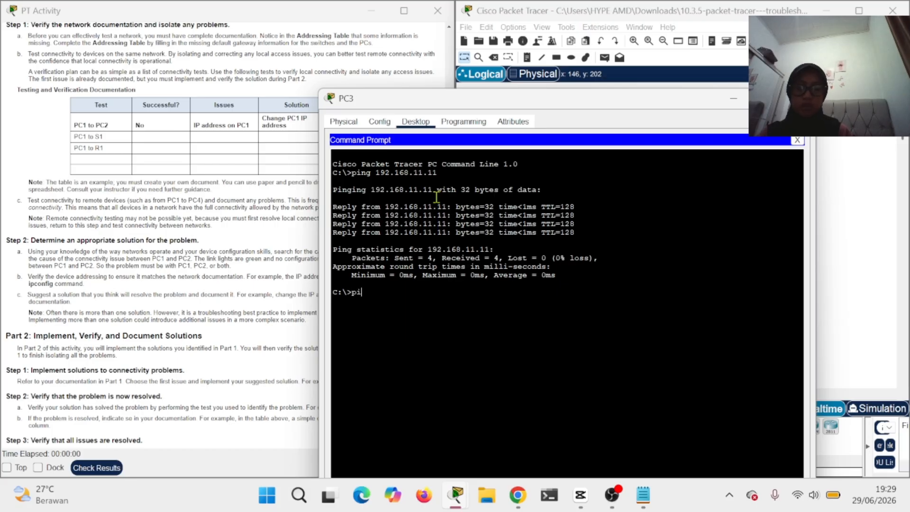
text(ng 1)
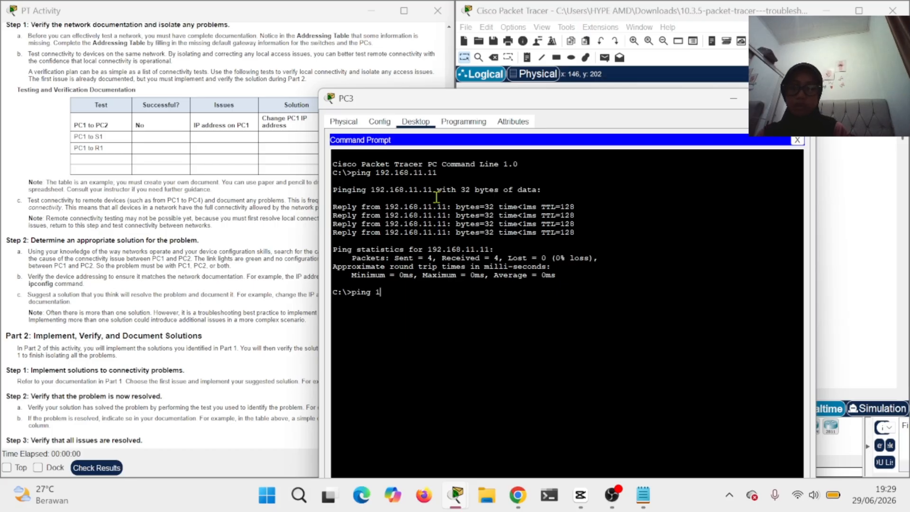
text(92)
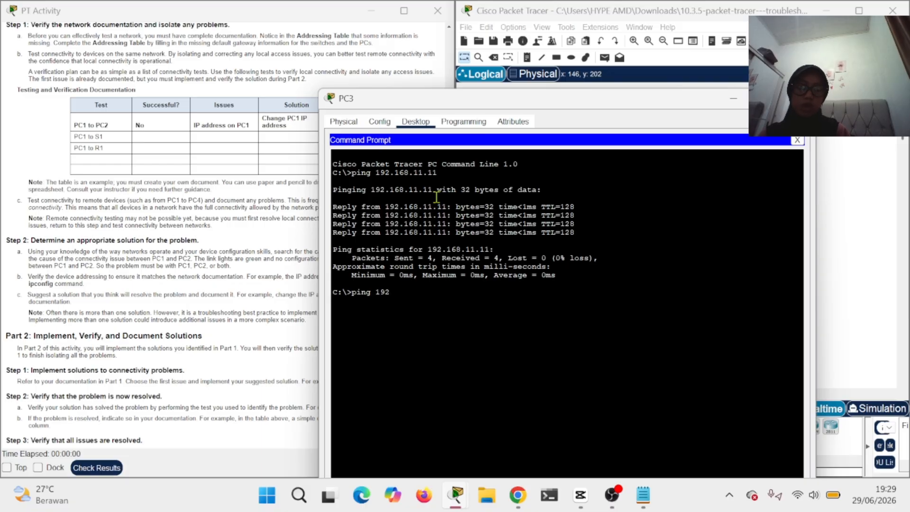
text(.168.11.2)
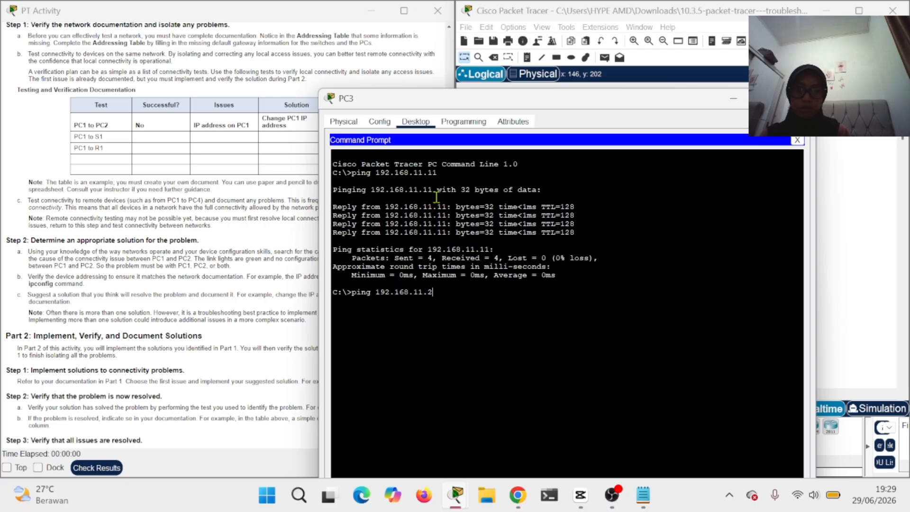
key(Return)
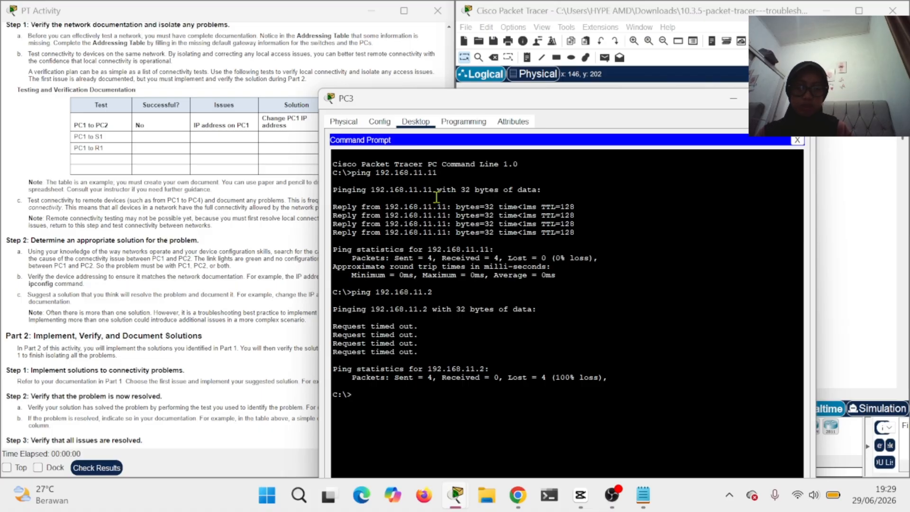
Ping router R1 at 192.168.11.1 from PC3, then close PC3's window.
text(ping)
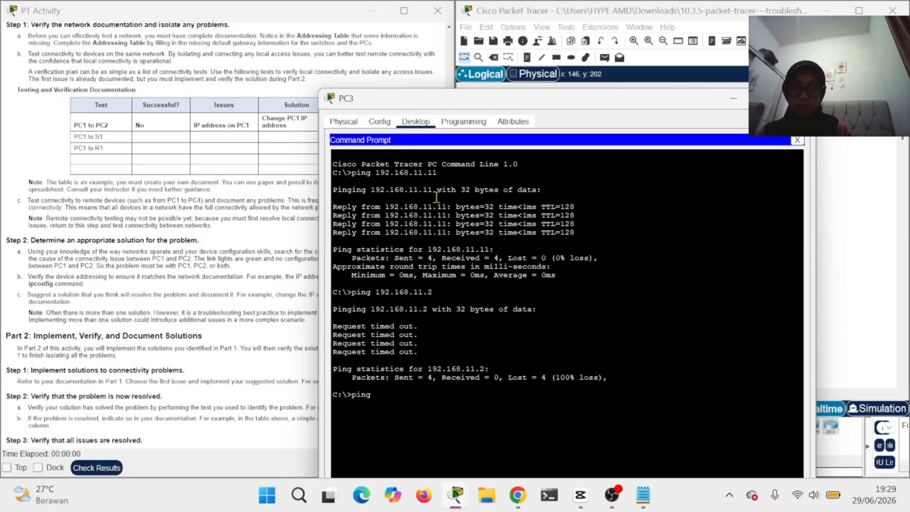
text( 192.16)
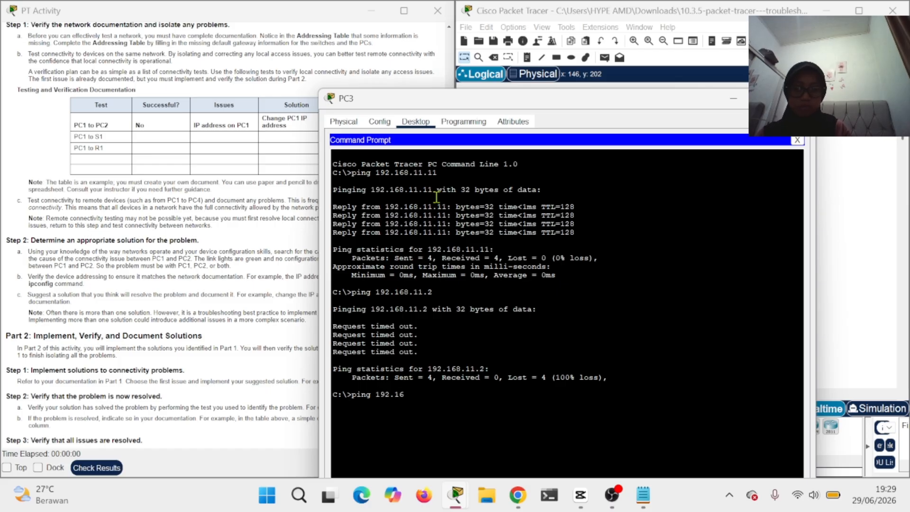
text(8.11.1)
key(Return)
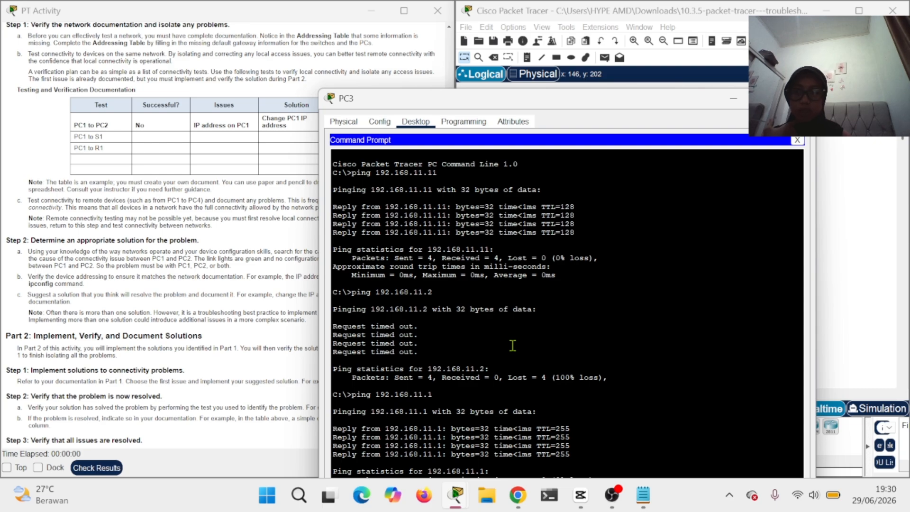
scroll(105, 220, up, 10)
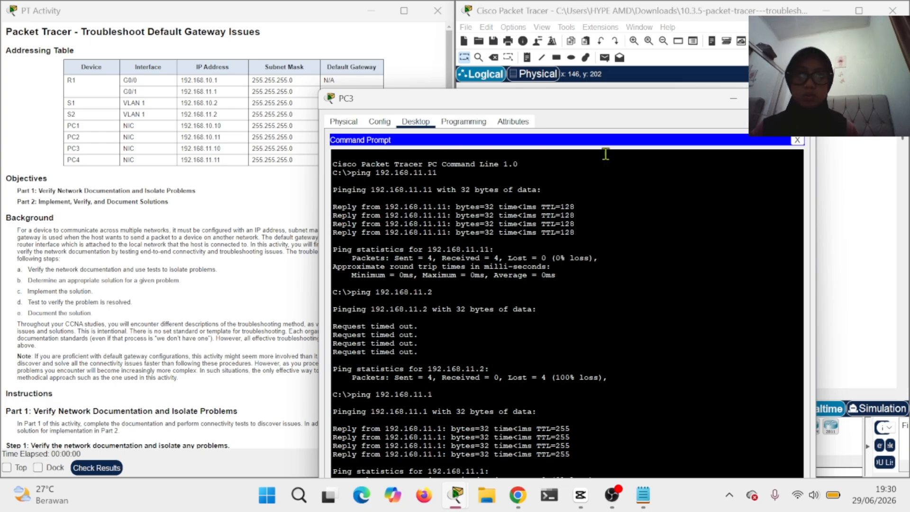
click(799, 99)
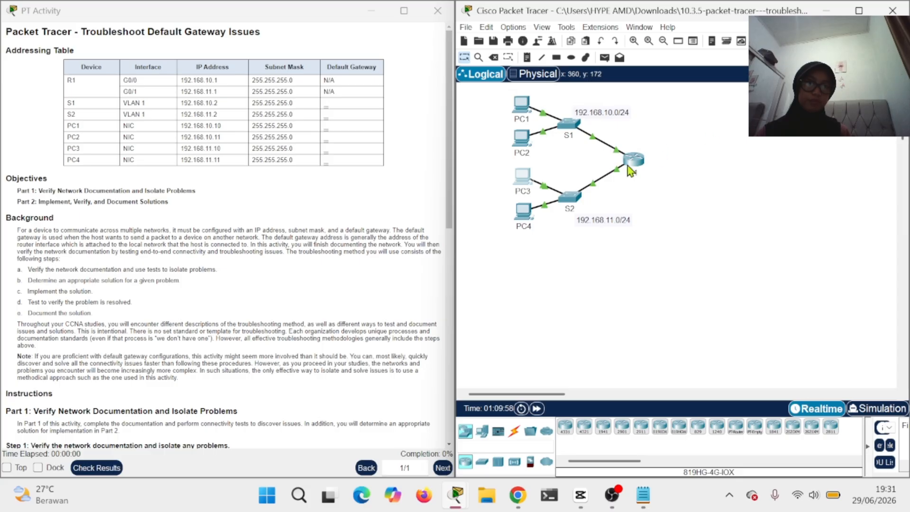
Try to check switch S2's addressing with ipconfig in its command line, then close S2's window.
click(568, 205)
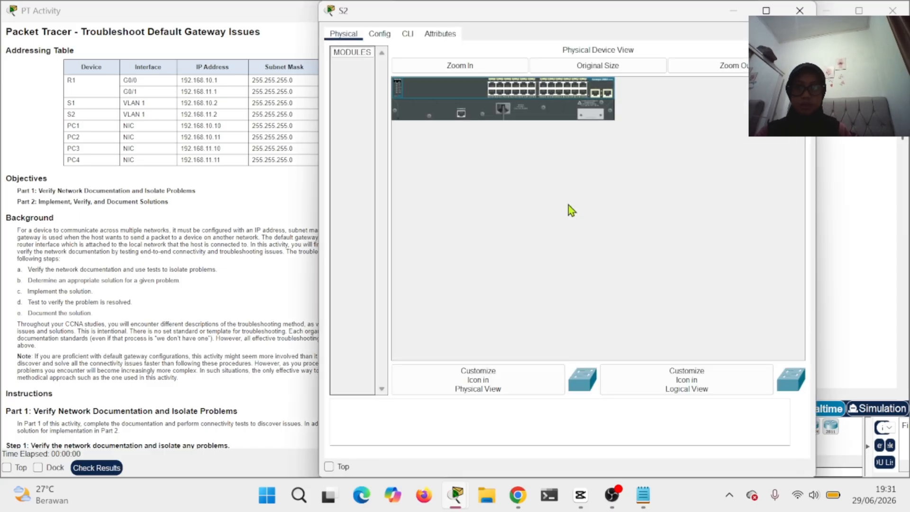
click(408, 36)
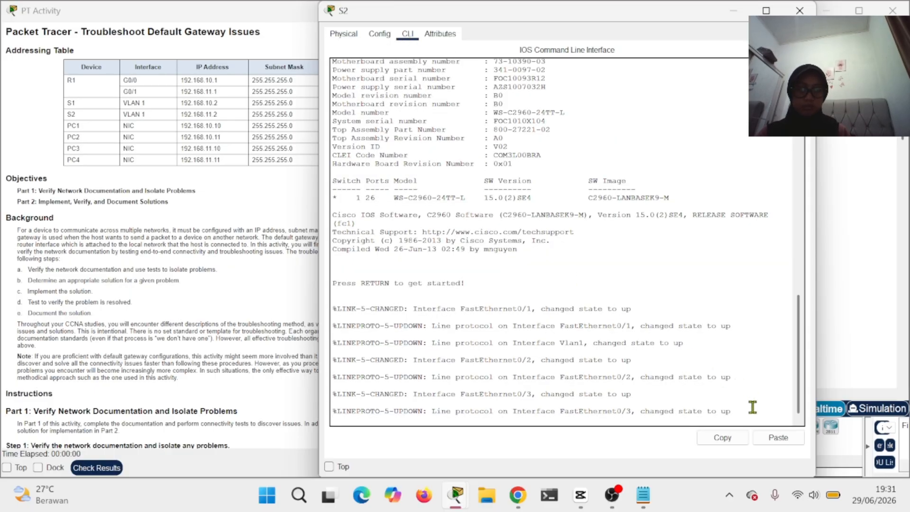
key(Return)
text(ip)
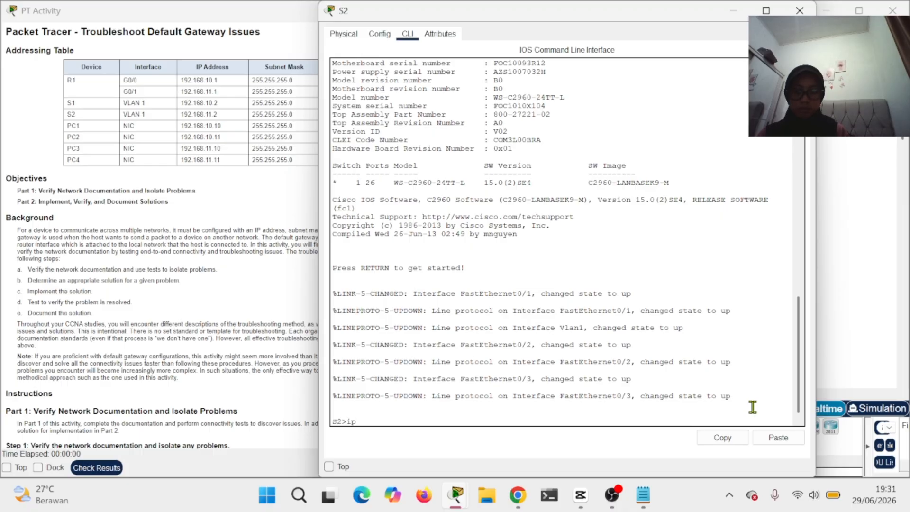
text(config)
key(Return)
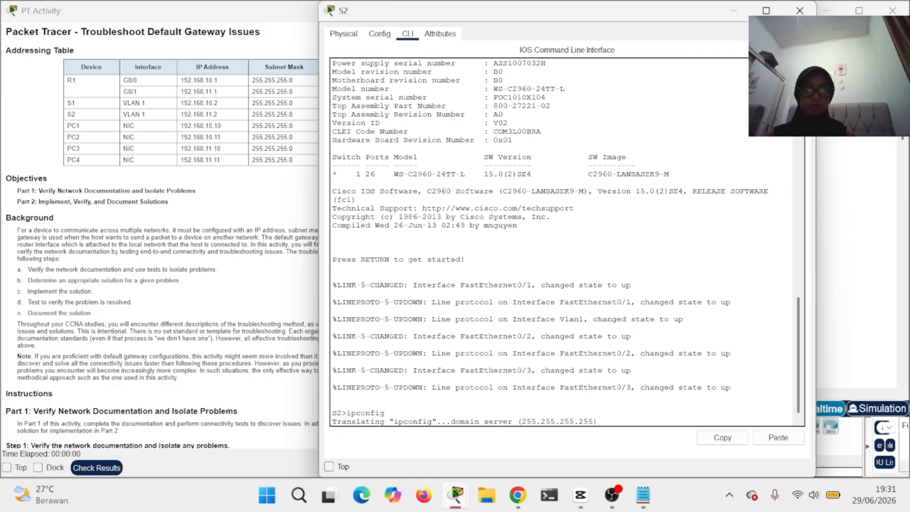
click(799, 12)
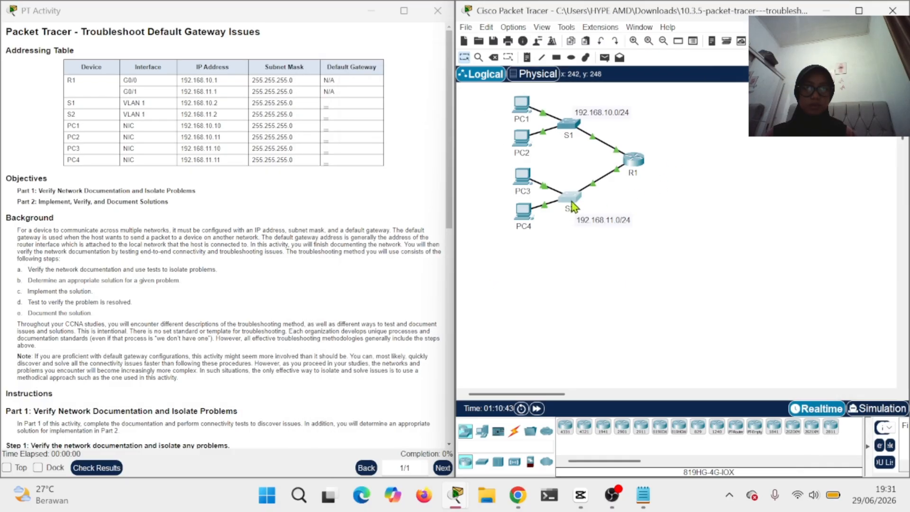
Reopen switch S2's command line and consult the Part 1 Step 1 and Step 2 instructions.
click(572, 199)
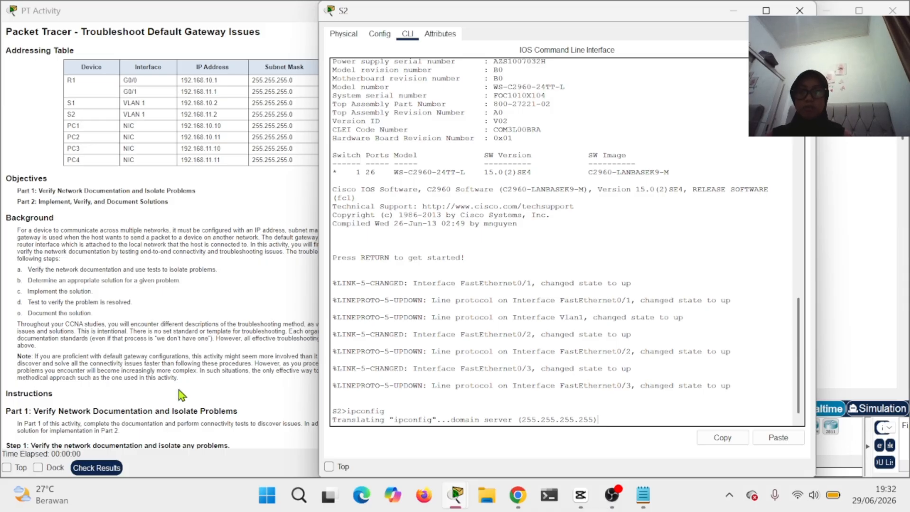
scroll(187, 353, down, 6)
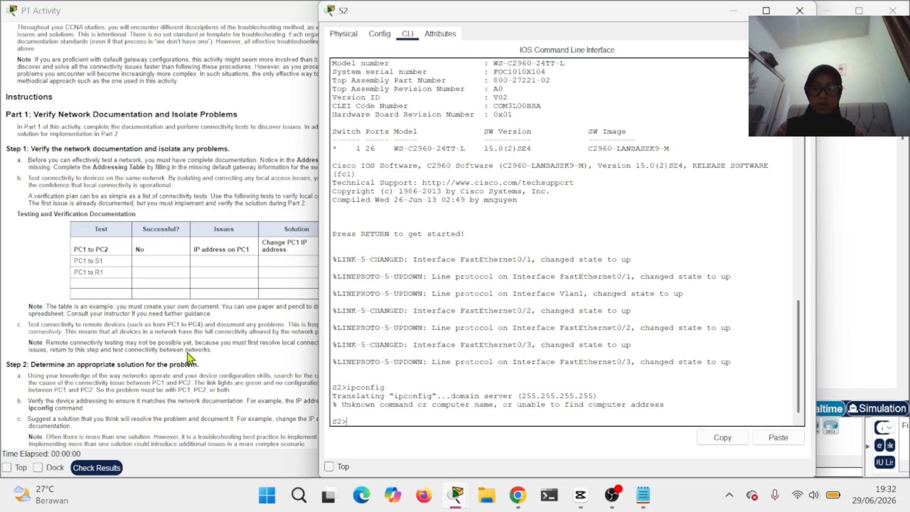
text(enab)
key(BackSpace)
key(BackSpace)
key(BackSpace)
key(BackSpace)
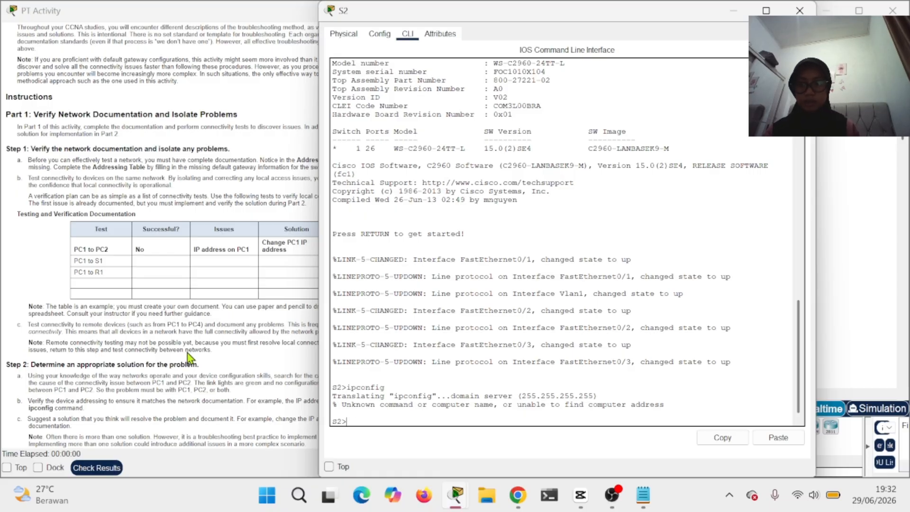
List switch S2's interfaces and IP addresses with show ip interface brief.
text(sh)
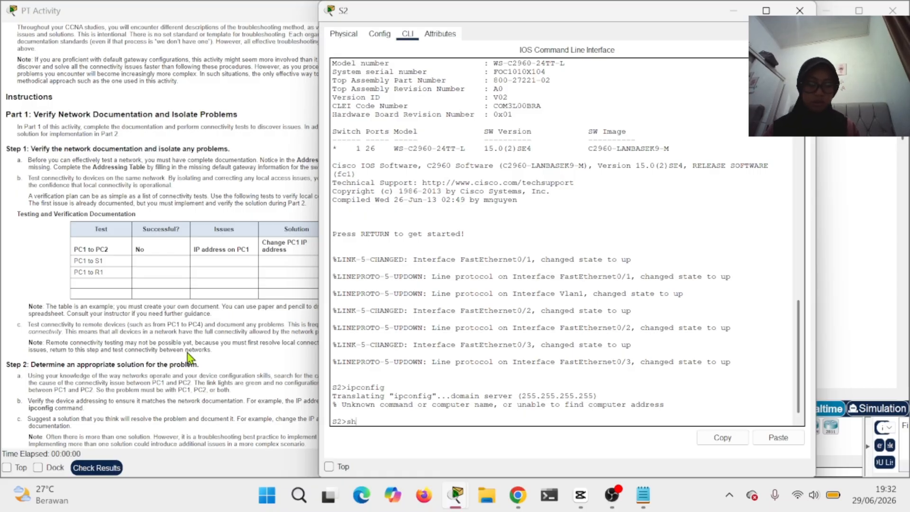
text(ow ip)
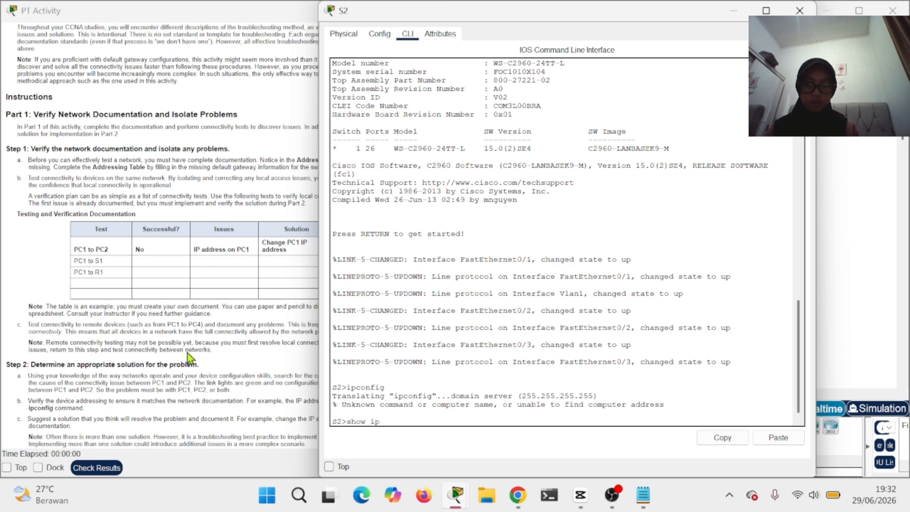
text( interface)
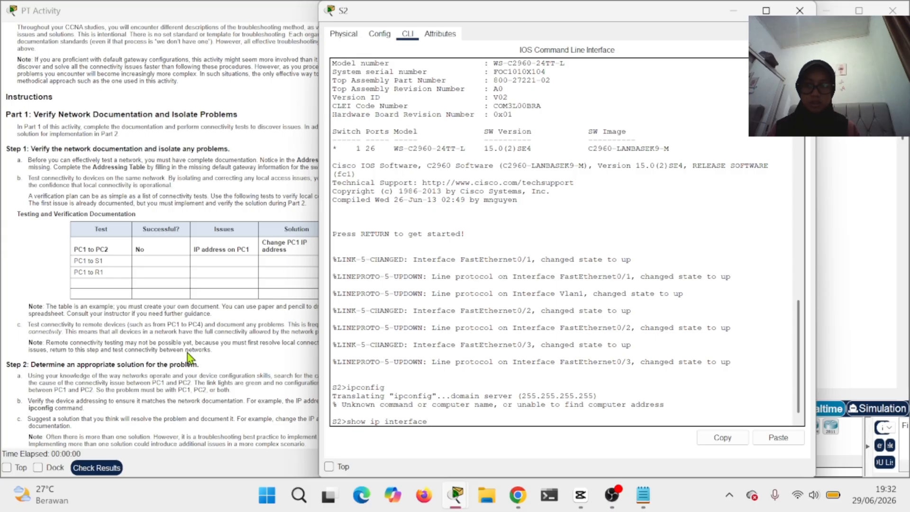
text( bri)
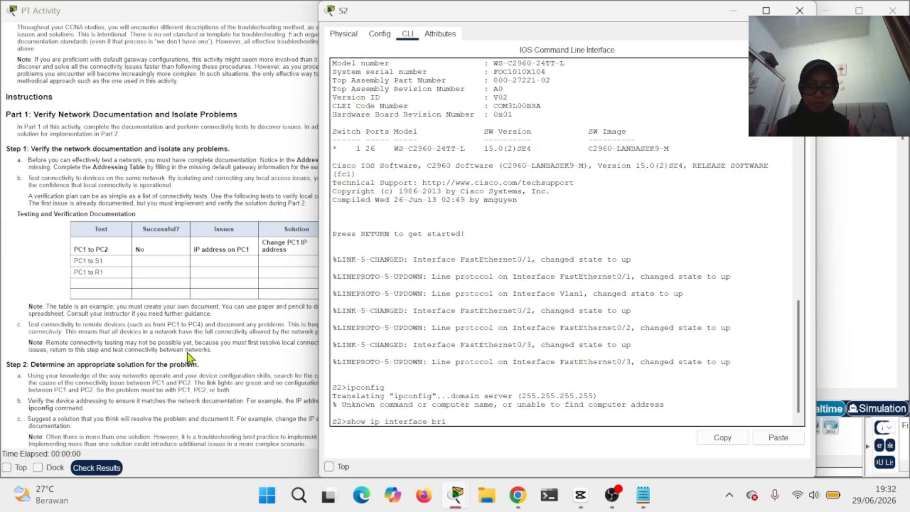
text(ef)
key(Return)
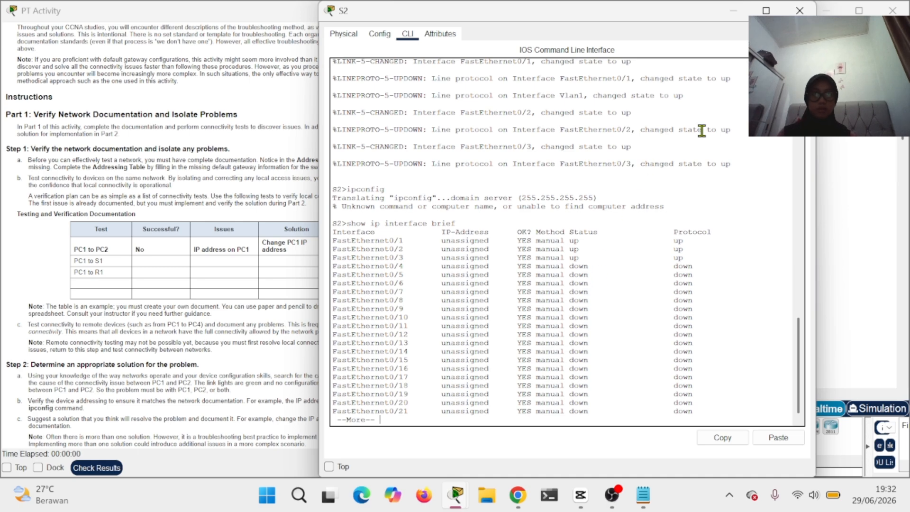
Page through the rest of S2's interface listing to the VLAN 1 entry and return to the prompt.
key(Return)
key(Return)
key(Return)
key(Return)
key(Return)
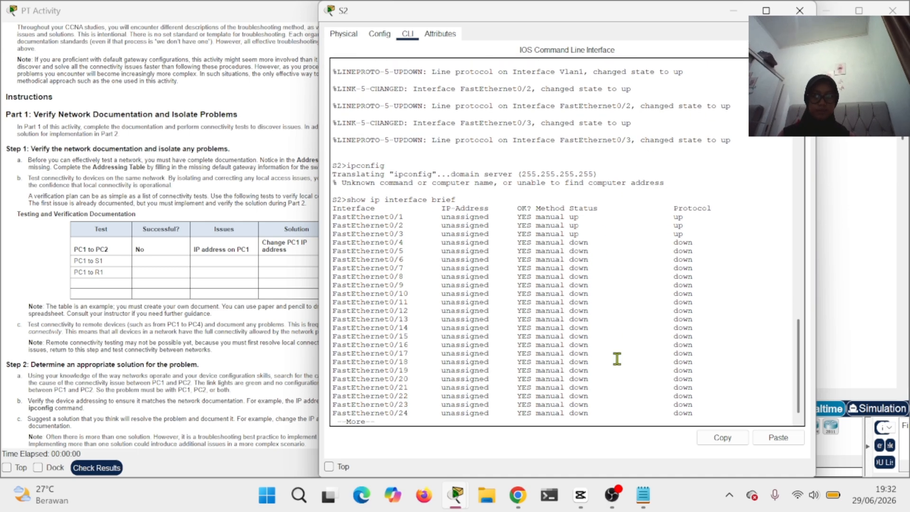
key(Return)
key(Return)
key(Return)
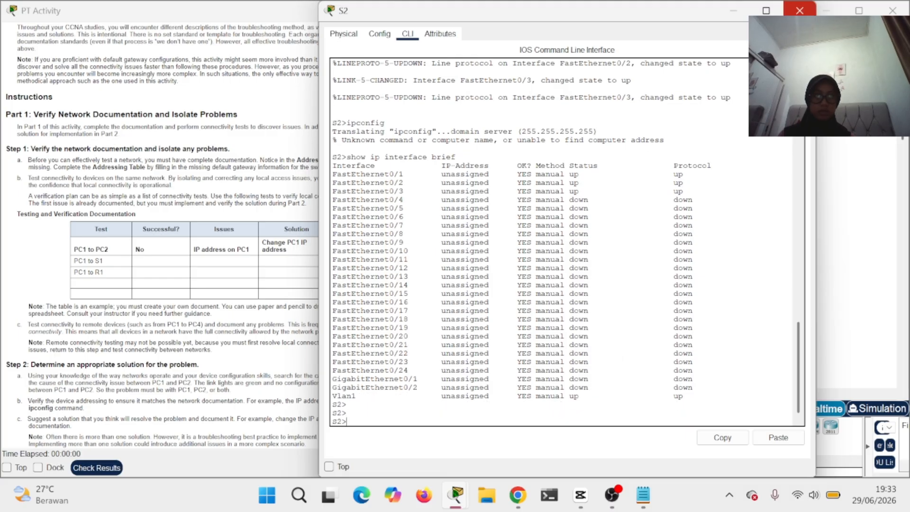
Close switch S2's window and open PC1's IP configuration.
click(805, 10)
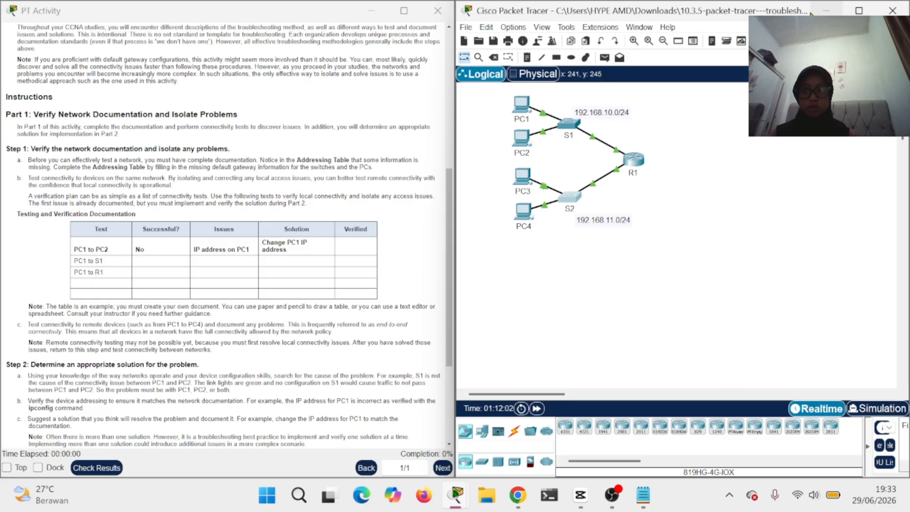
click(522, 110)
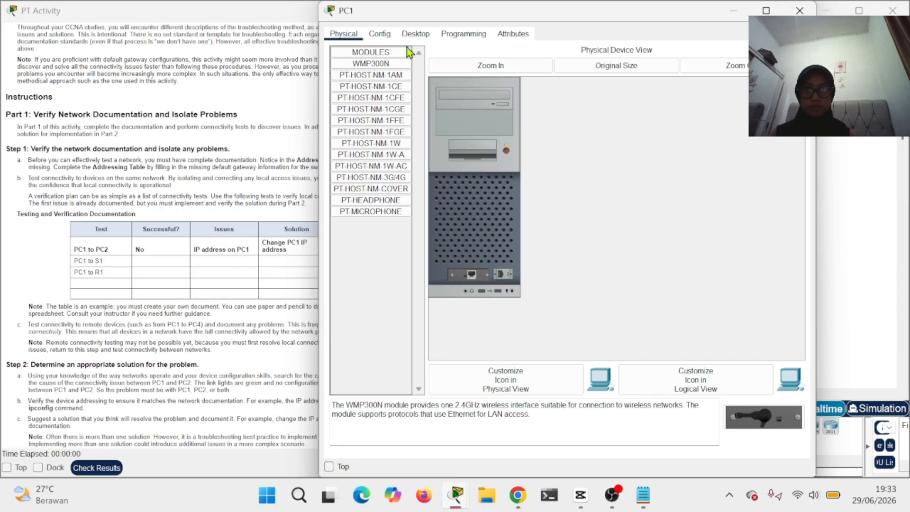
click(409, 35)
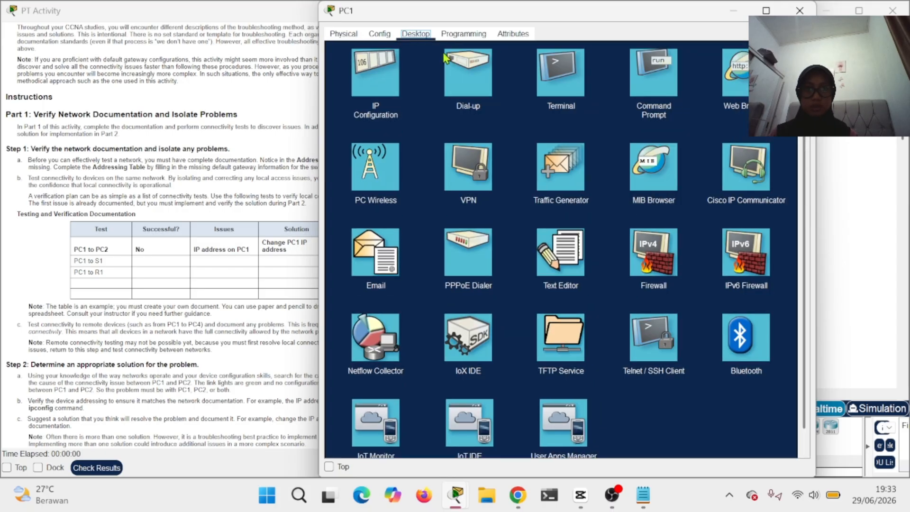
click(378, 96)
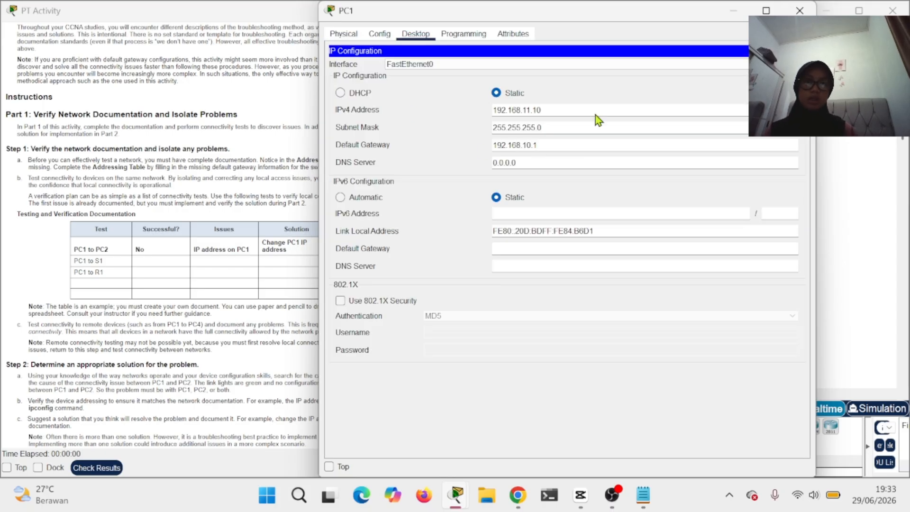
Correct PC1's static IPv4 address to 192.168.10.10 as listed in the Addressing Table, and close PC1's window.
click(594, 113)
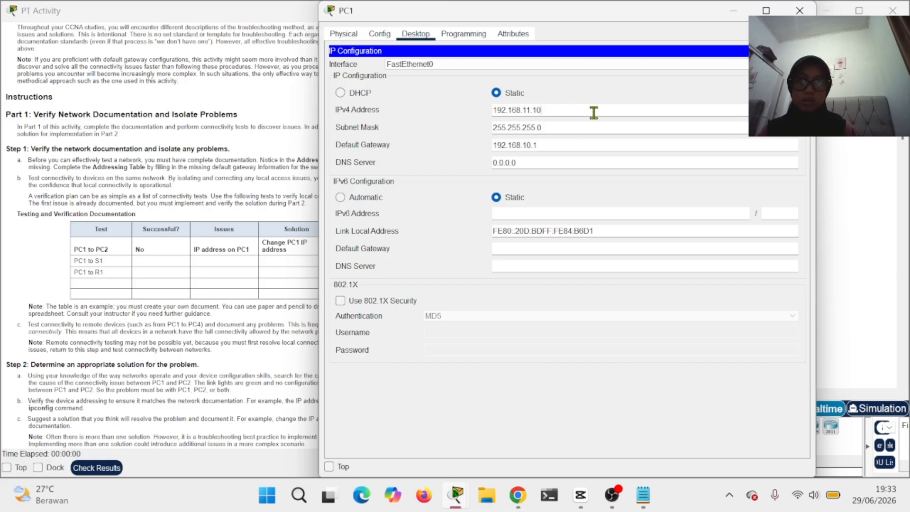
scroll(162, 141, up, 6)
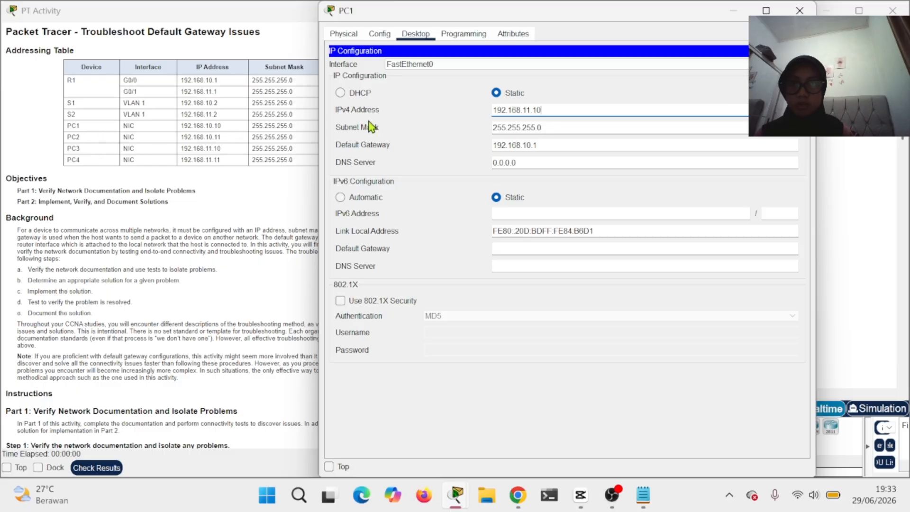
key(Left)
key(Left)
key(Left)
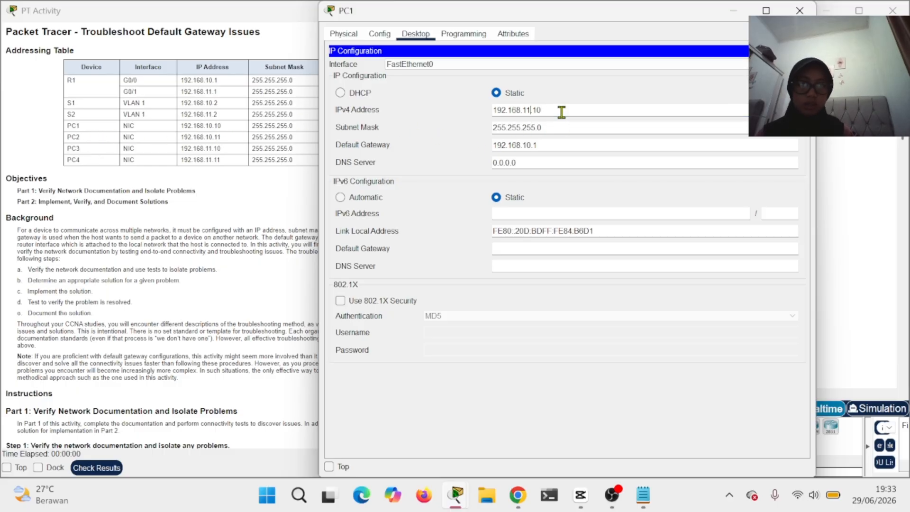
key(BackSpace)
text(0)
click(566, 129)
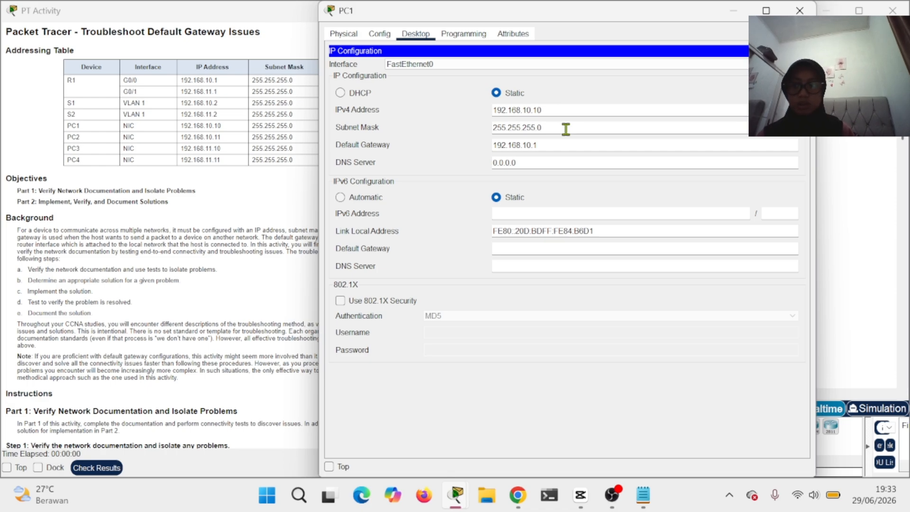
click(800, 10)
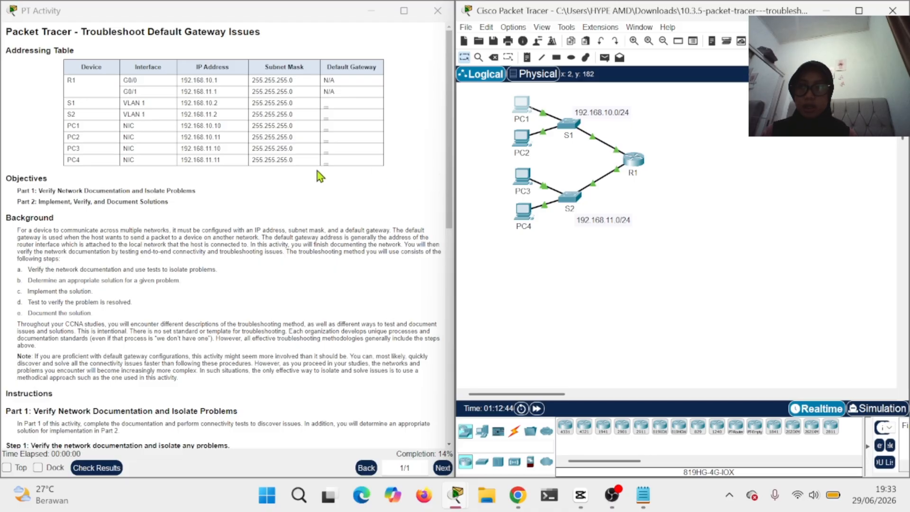
Consult the Part 1 instructions and the Addressing Table, and start a command line session on switch S1.
scroll(317, 171, down, 5)
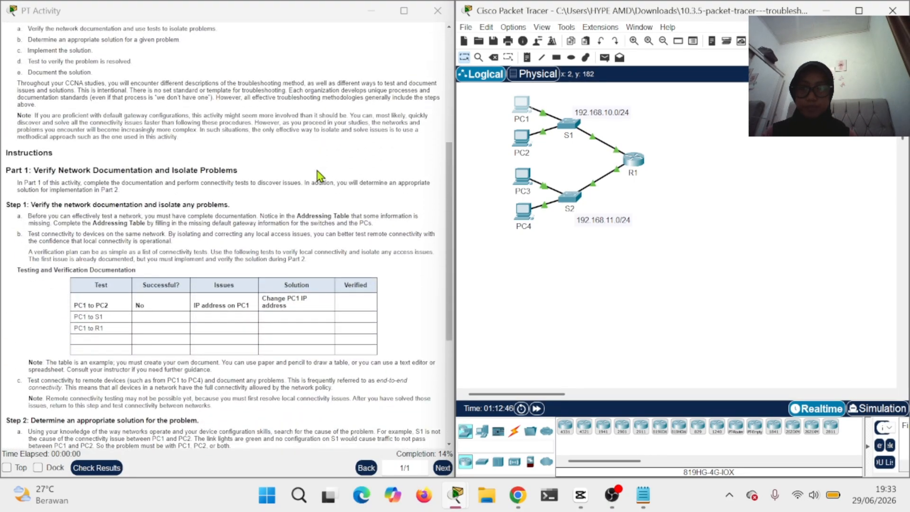
scroll(317, 172, up, 5)
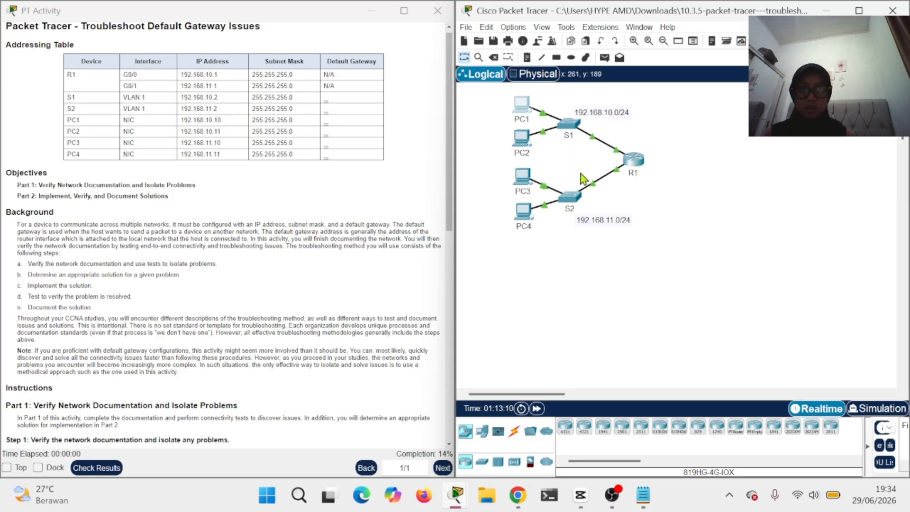
click(567, 124)
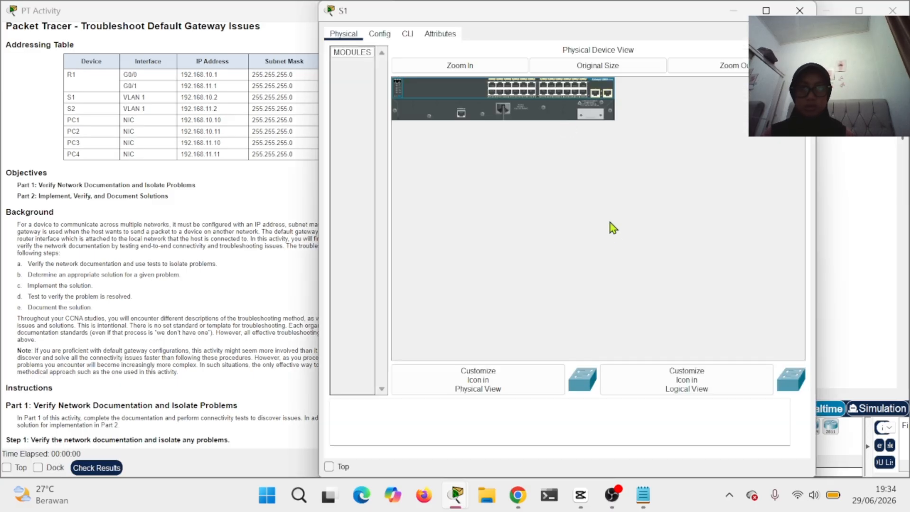
click(409, 34)
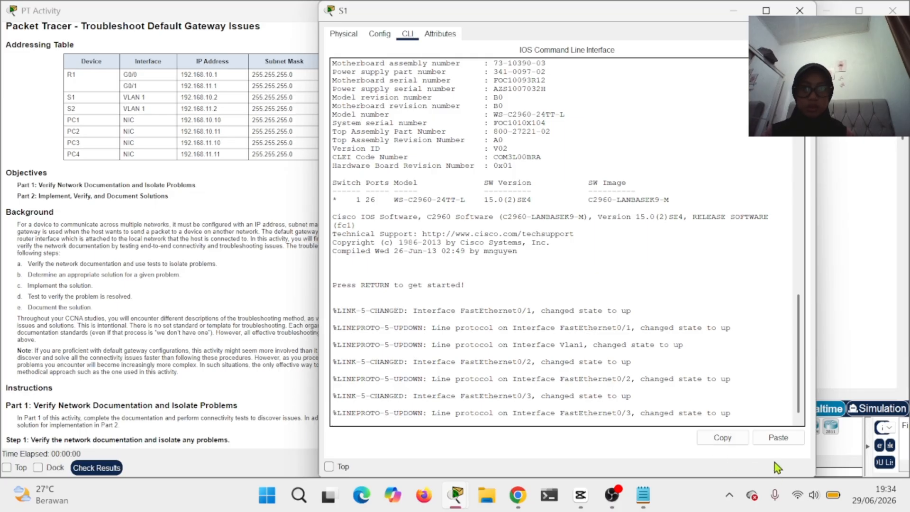
key(Return)
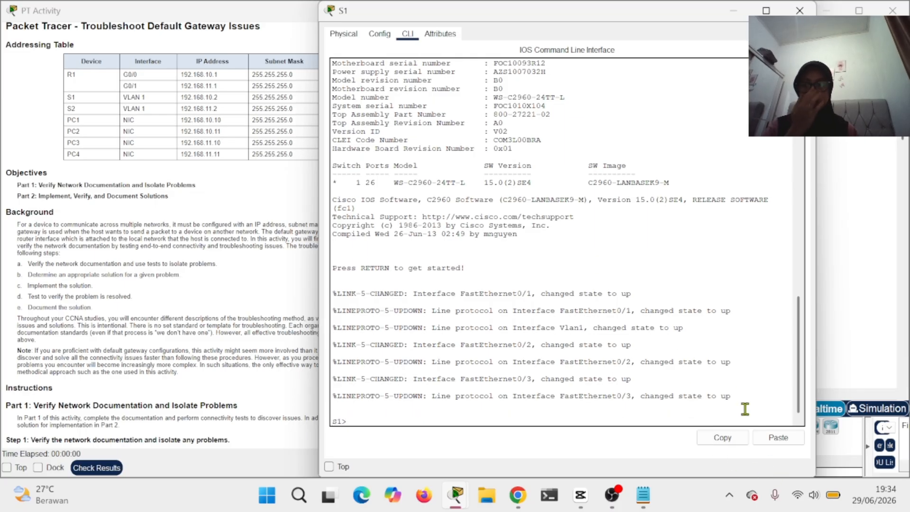
Try running ip default-gateway without an address in S1's user EXEC mode.
text(ip defa)
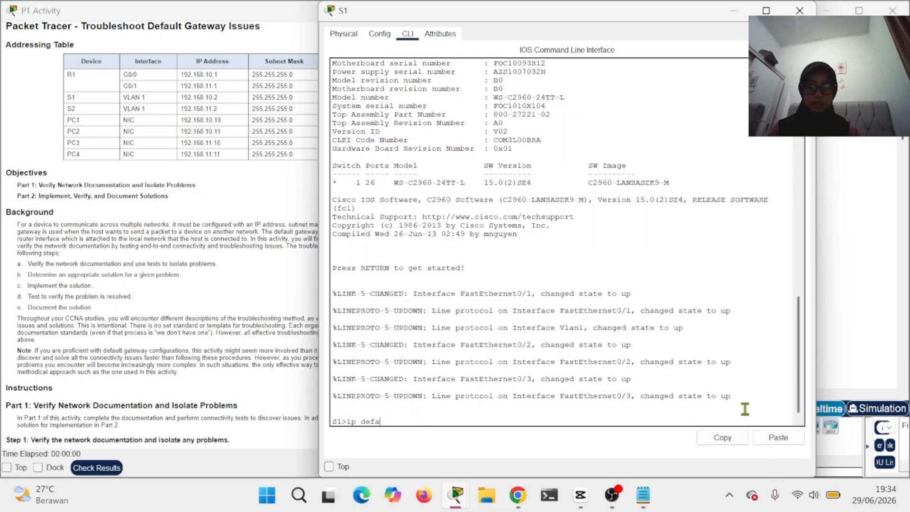
text(ult)
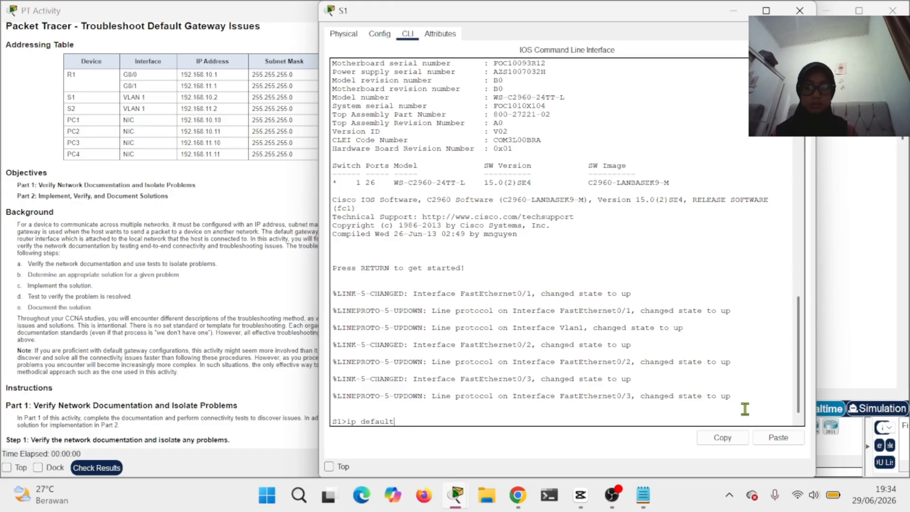
text(-gate)
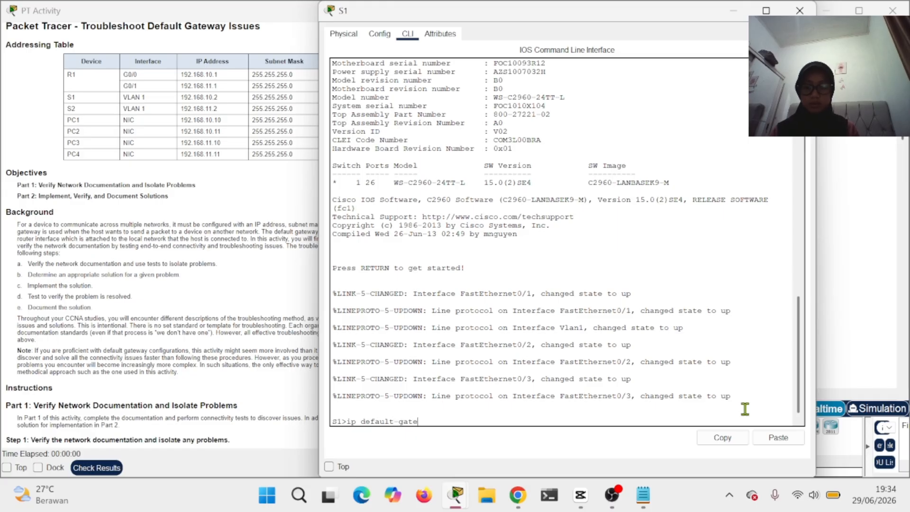
text(way)
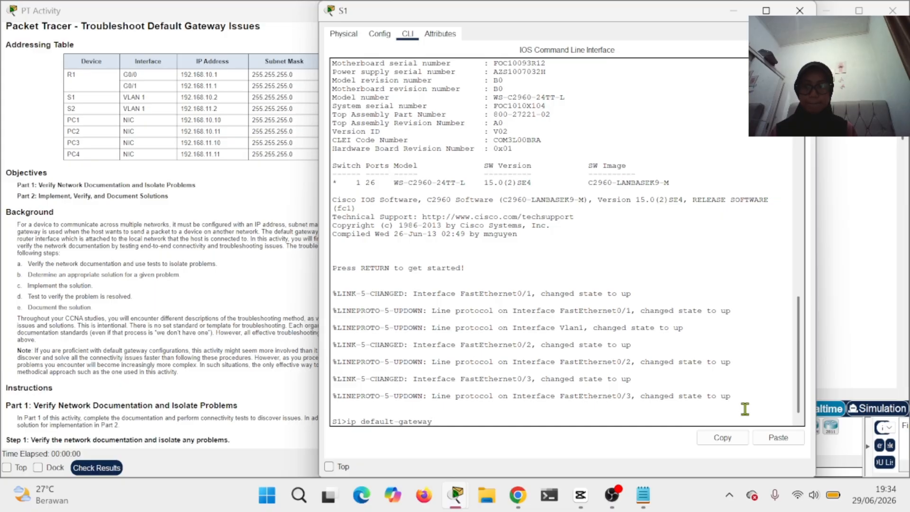
key(Return)
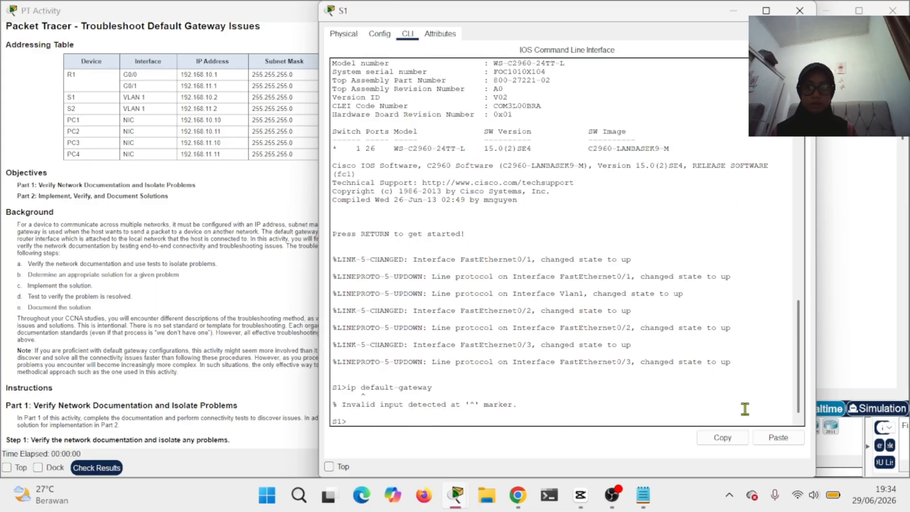
Enter privileged EXEC mode on S1 with enable.
text(able)
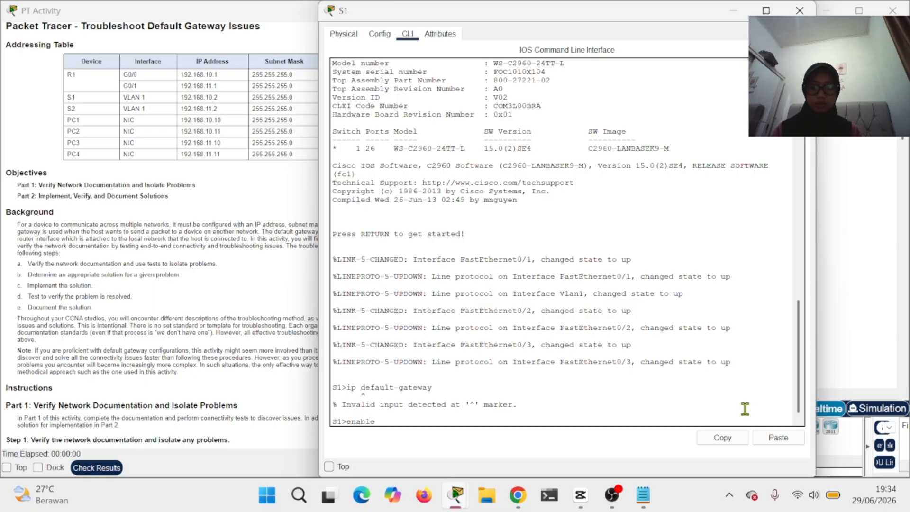
key(Return)
key(Up)
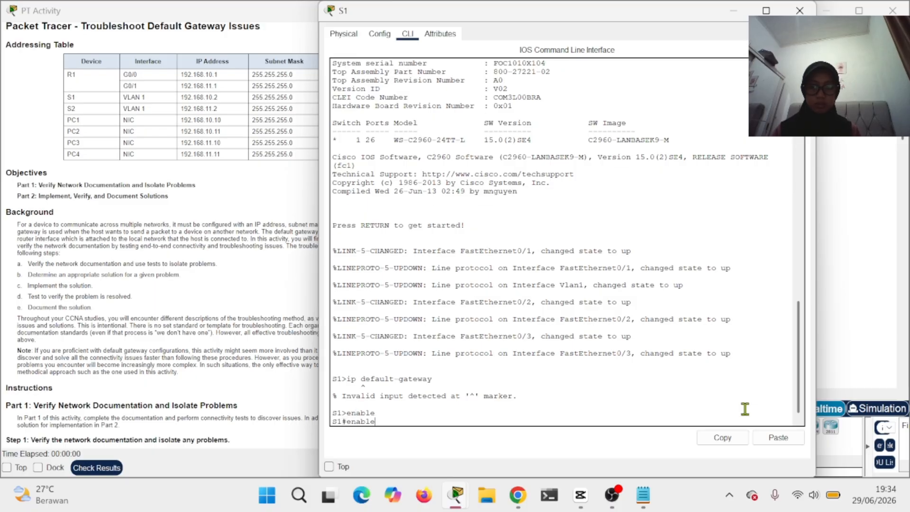
key(Down)
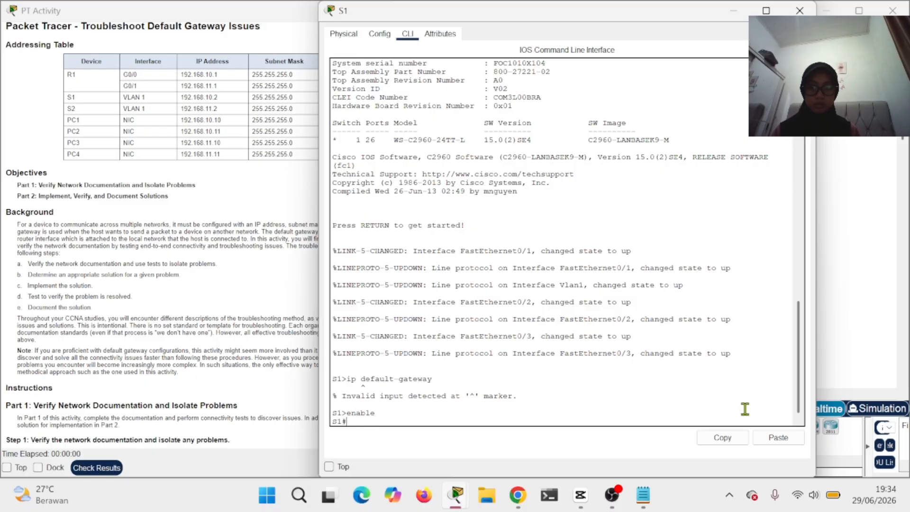
Try running ip default-gateway without an address in S1's privileged EXEC mode.
text(ip defaul)
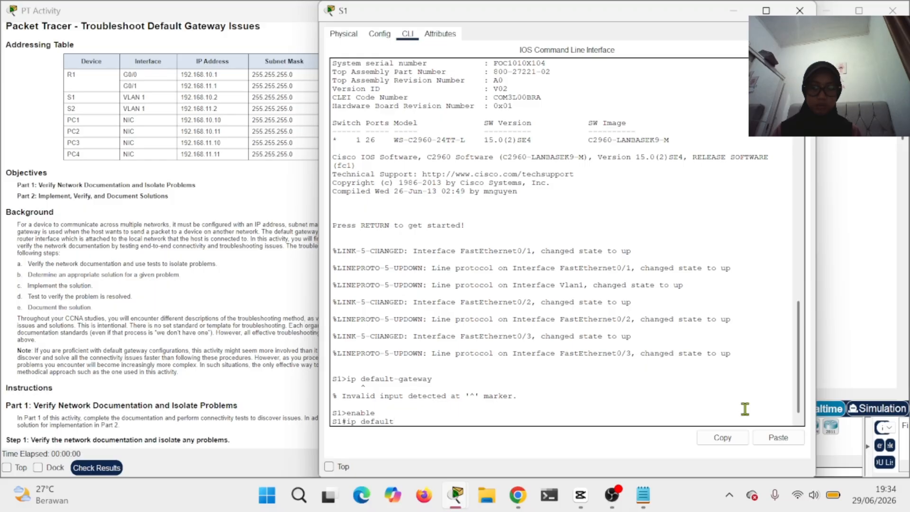
text(t-gate)
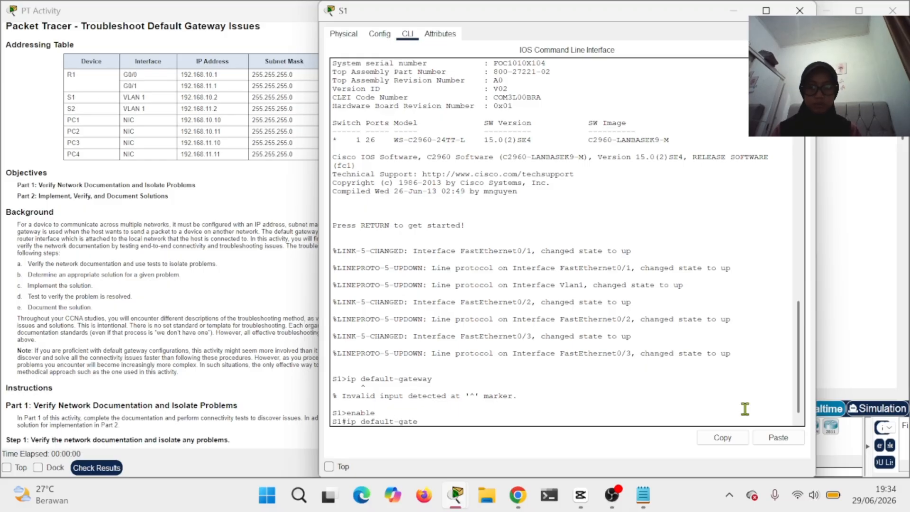
text(way)
key(Return)
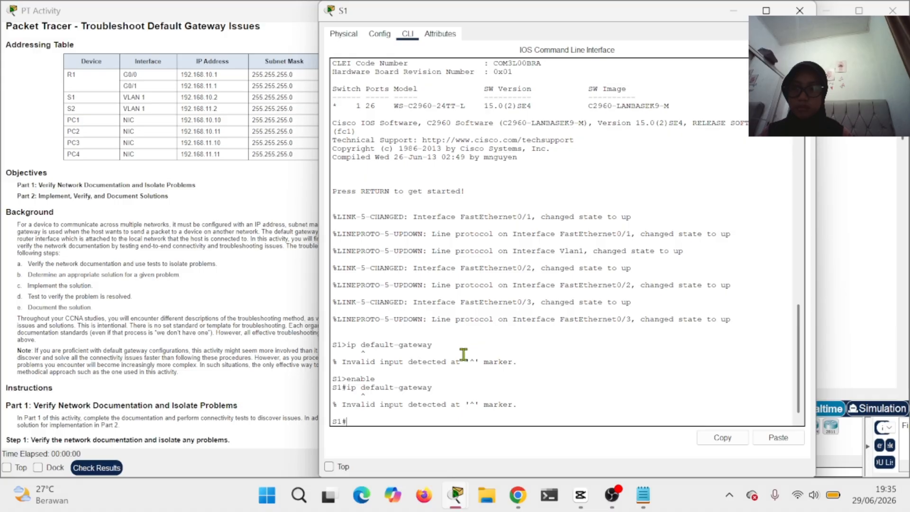
Enter global configuration mode on S1 with configure terminal.
scroll(463, 354, down, 1)
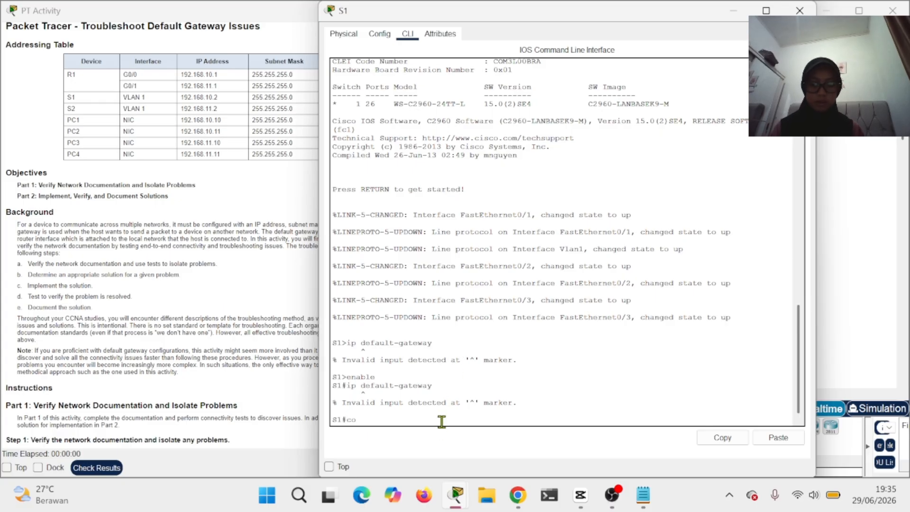
text(configura)
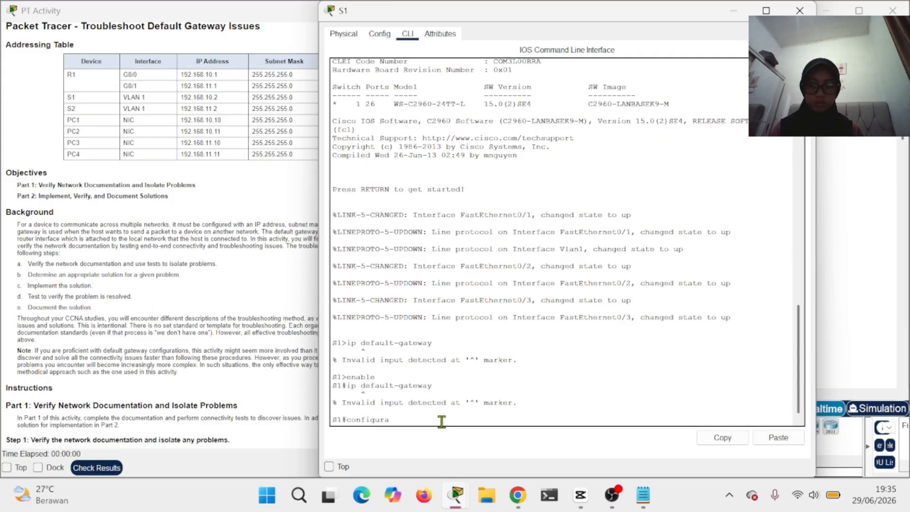
text(si)
key(BackSpace)
key(BackSpace)
key(BackSpace)
text(e terminal)
key(Return)
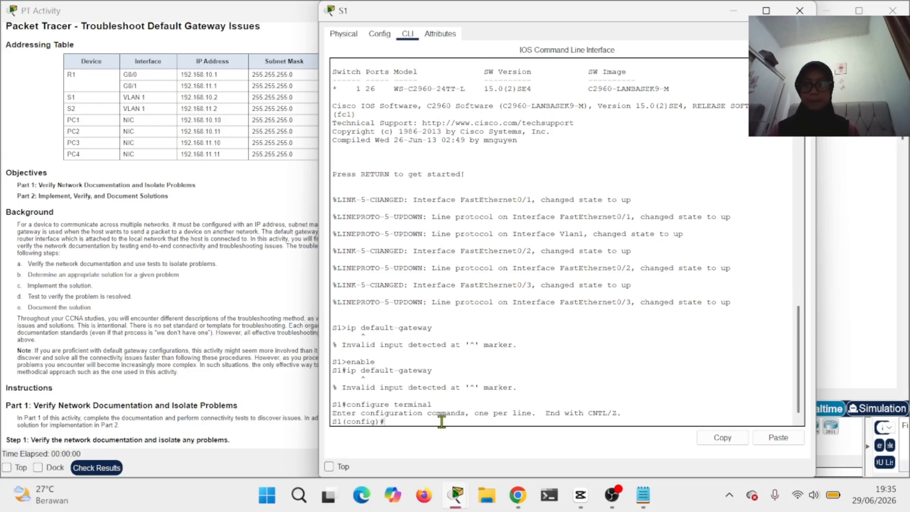
Set S1's default gateway with ip default-gateway 192.168.10.1, and recall that command at the prompt.
text(ip de)
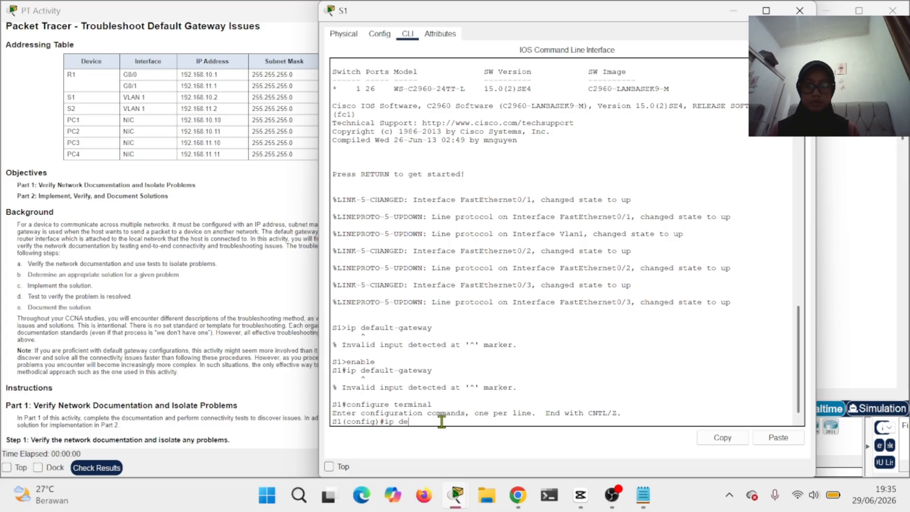
text(fault-ga)
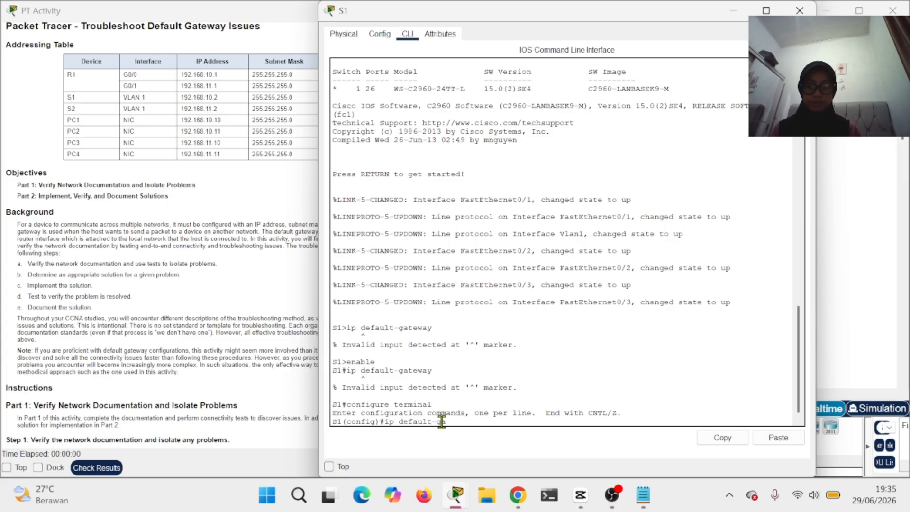
text(teway)
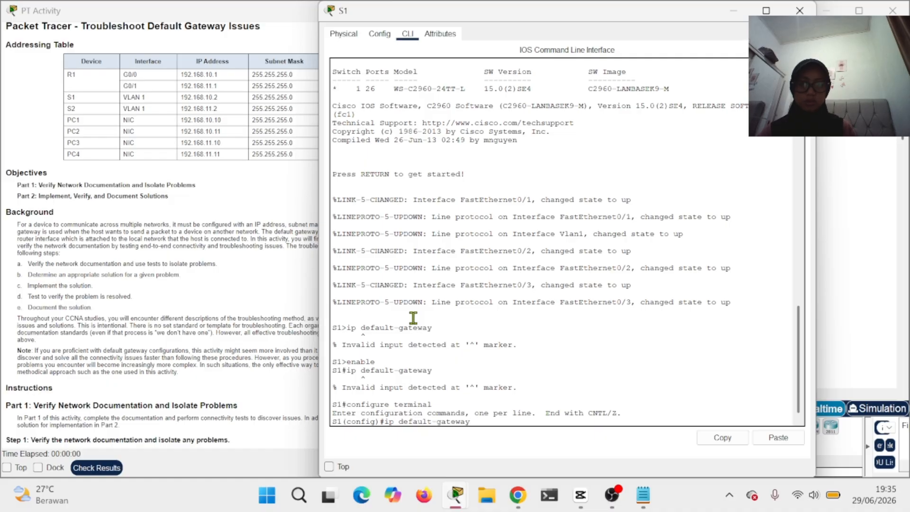
text(192)
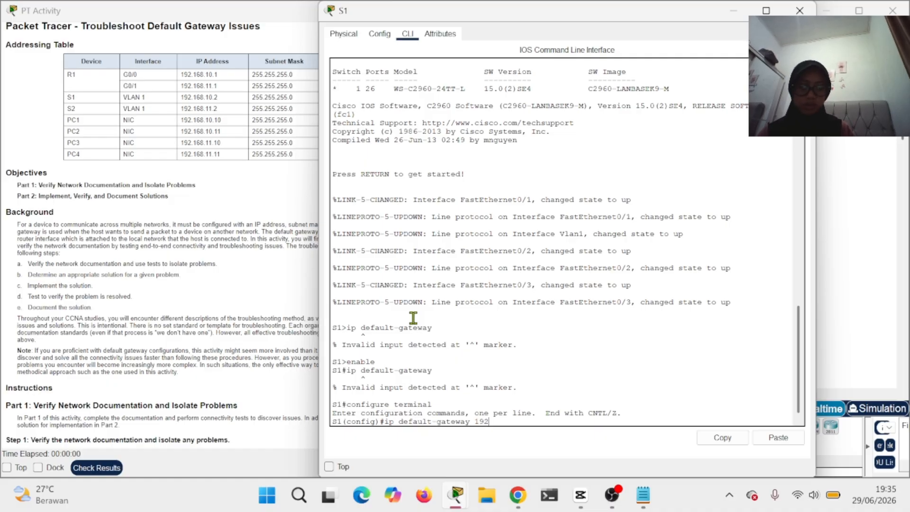
text(.168)
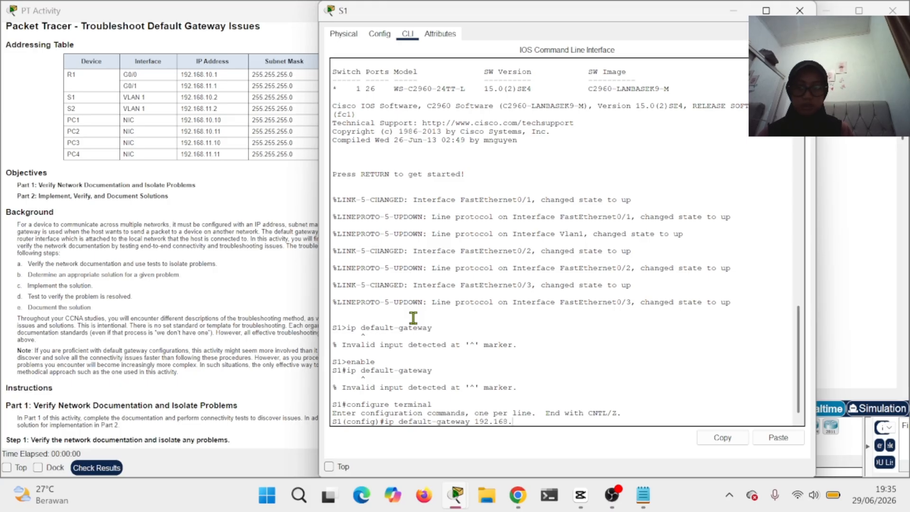
text(.10.1)
key(Return)
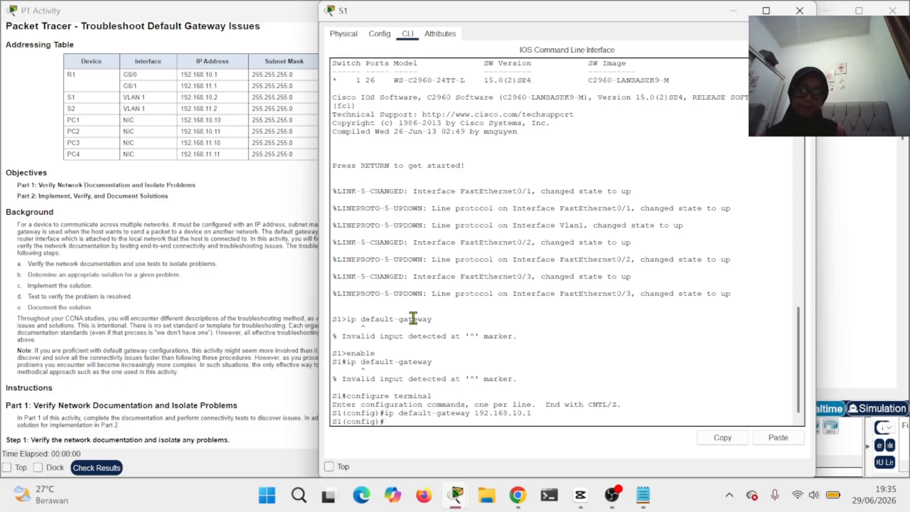
key(Up)
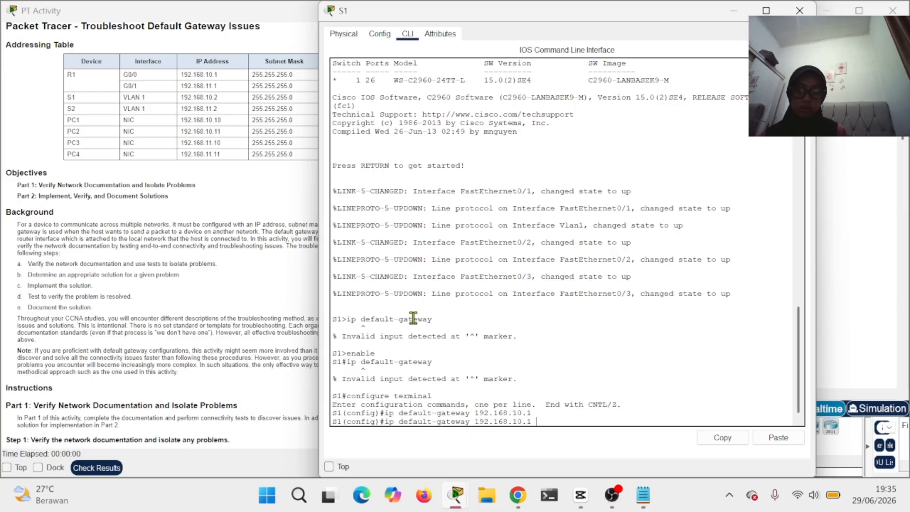
Try ip default-gateway 192.168.10.1 255.255.255.0 in S1's global configuration mode, and close S1.
text(255.255.255.0)
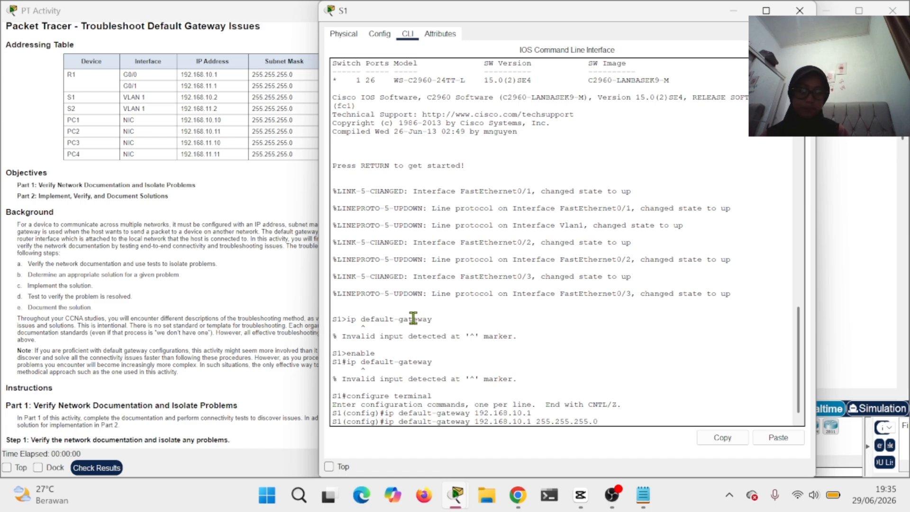
key(Return)
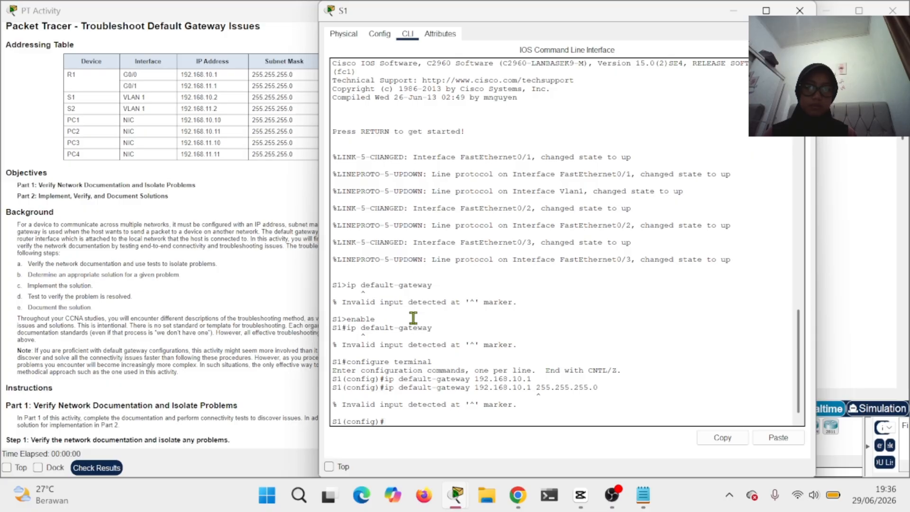
click(799, 10)
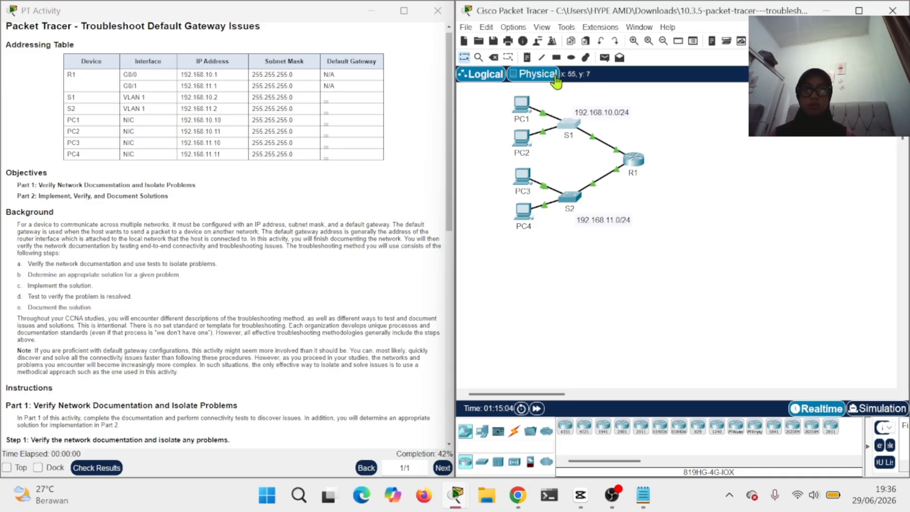
Set PC1's default gateway to 192.168.10.10 in its IP configuration, and close PC1.
click(522, 113)
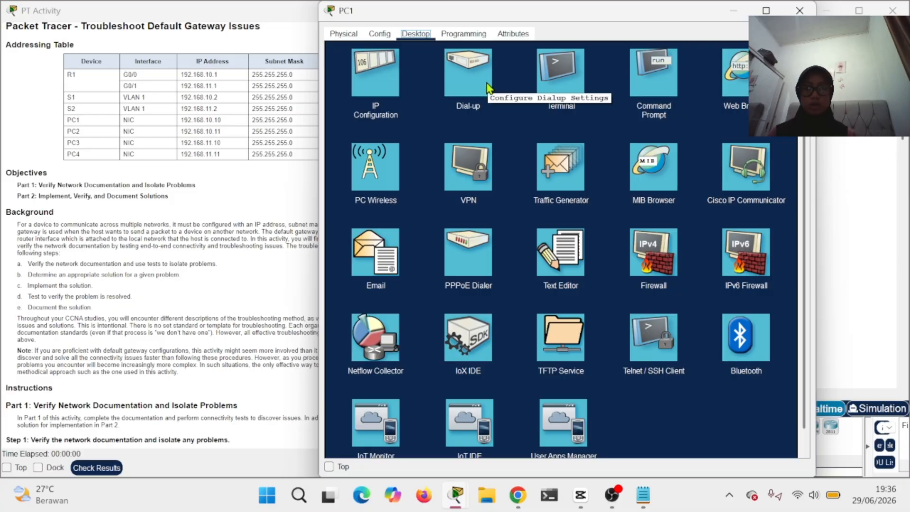
click(367, 74)
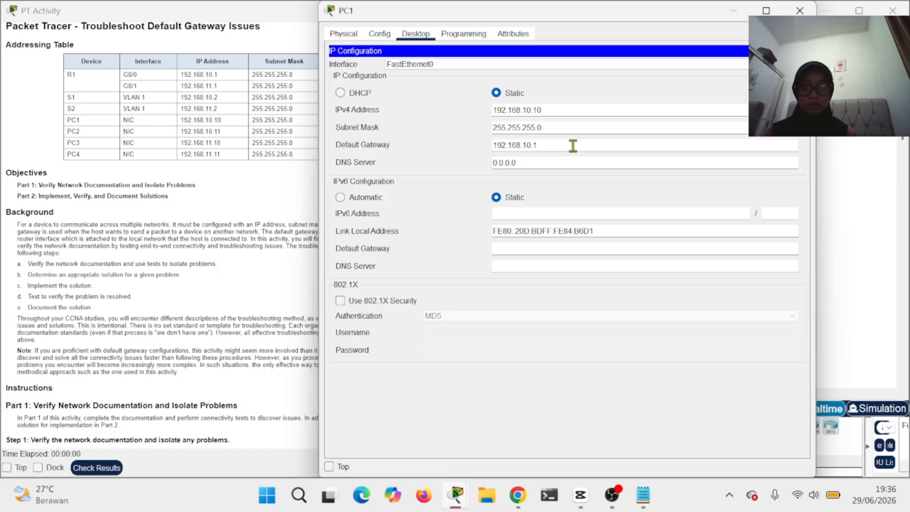
text(0)
click(799, 11)
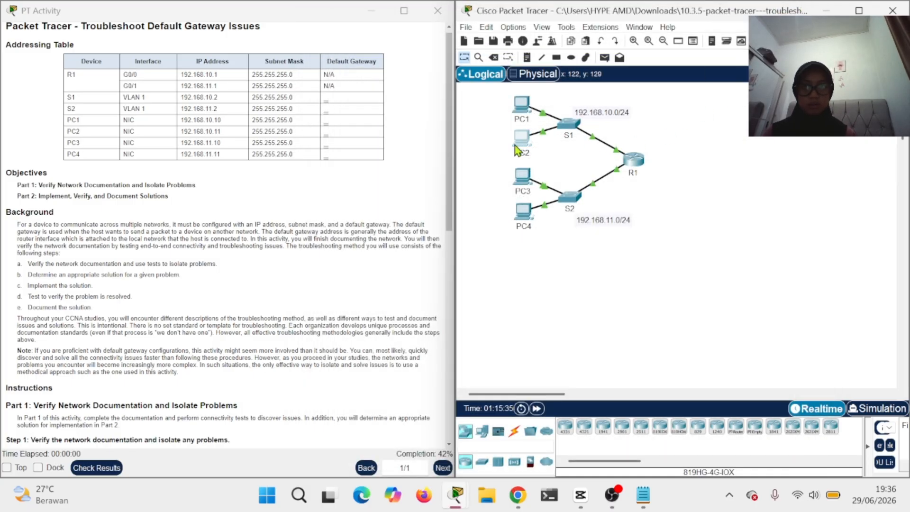
Set PC2's default gateway to 192.168.10.11 in its IP configuration, and close PC2.
click(517, 148)
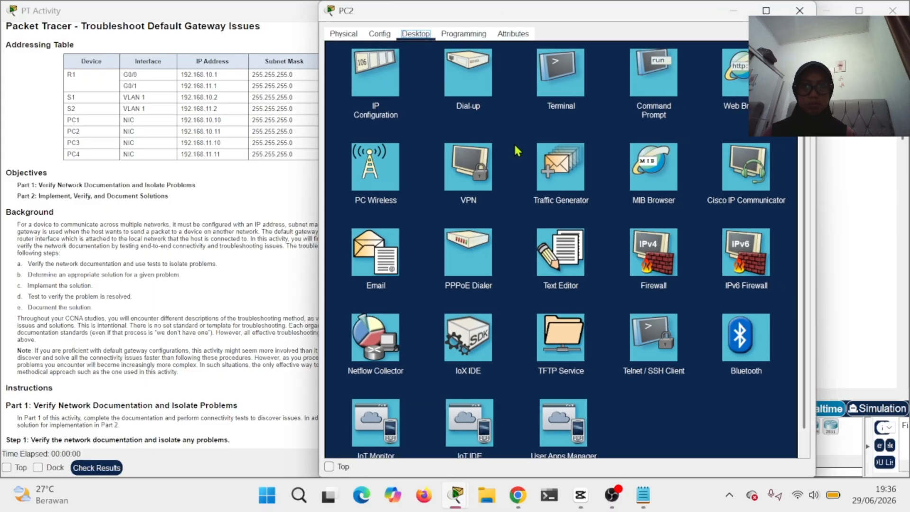
click(375, 83)
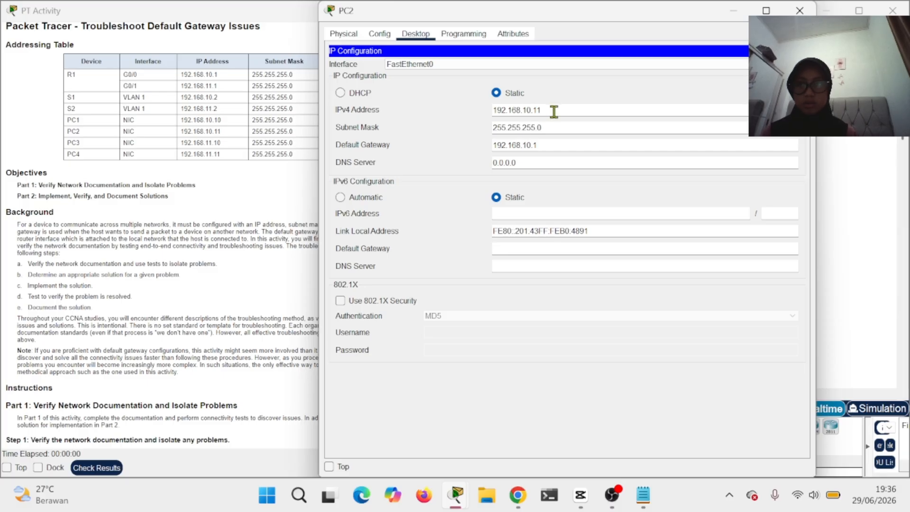
click(550, 145)
text(1)
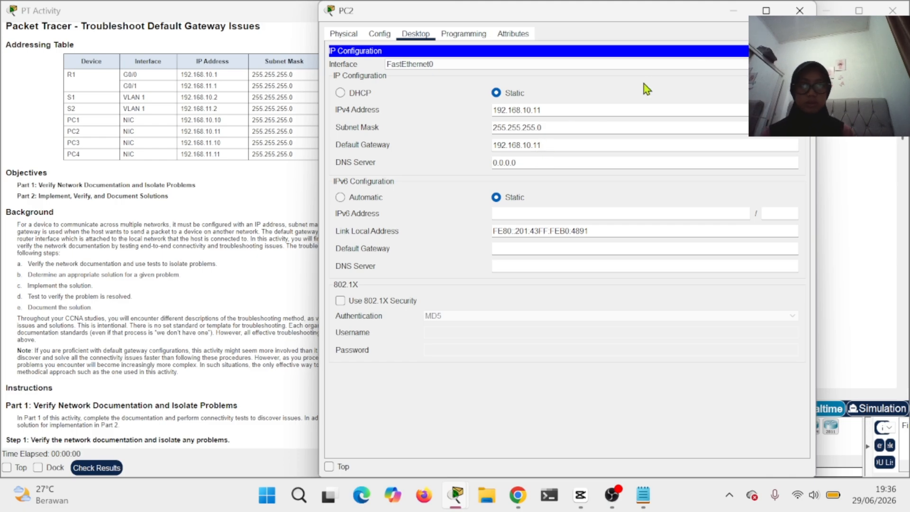
click(799, 11)
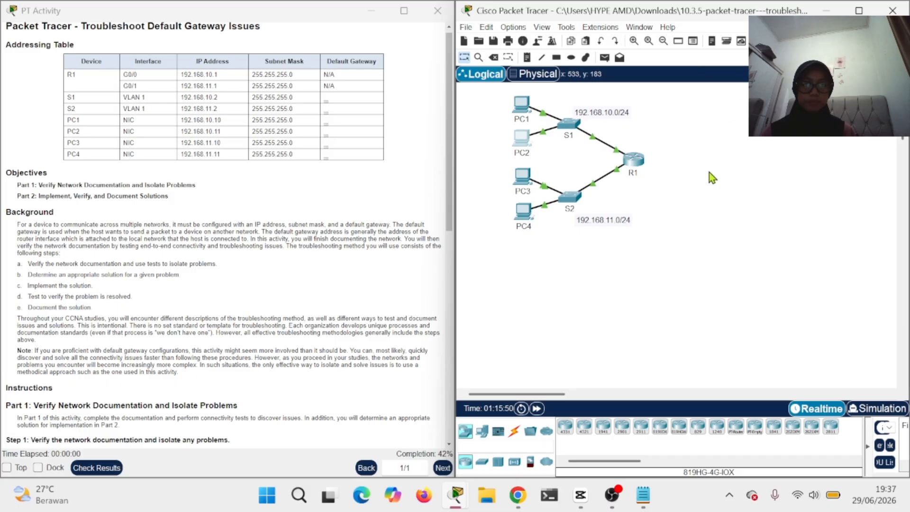
Set PC3's default gateway to 192.168.11.10 in its IP configuration, and close PC3.
click(531, 189)
click(368, 71)
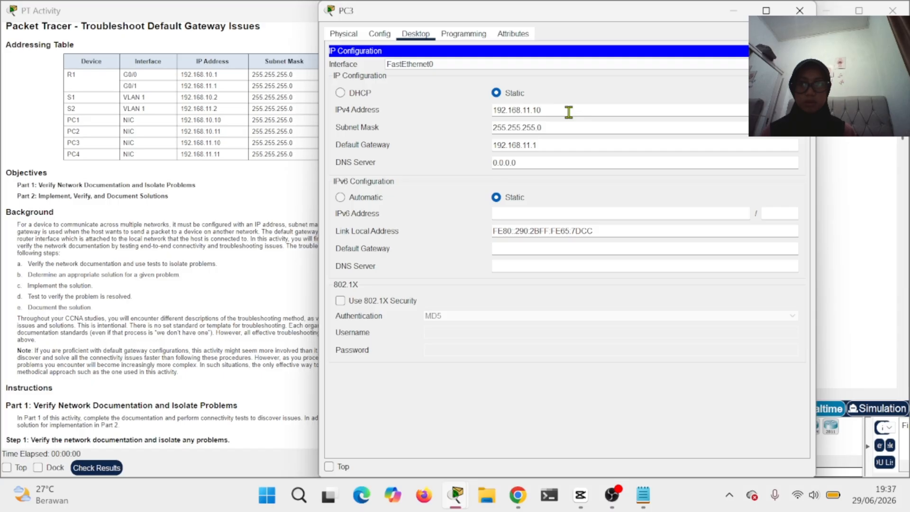
click(555, 144)
text(0)
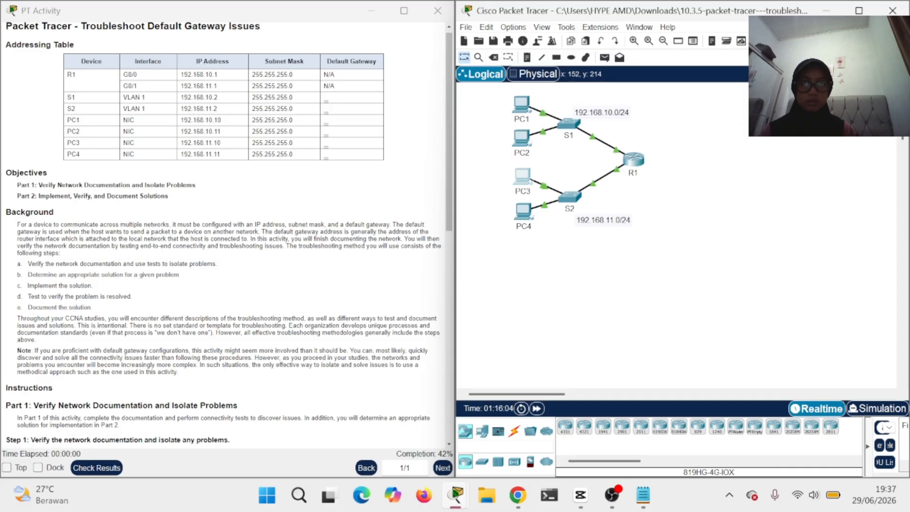
click(800, 11)
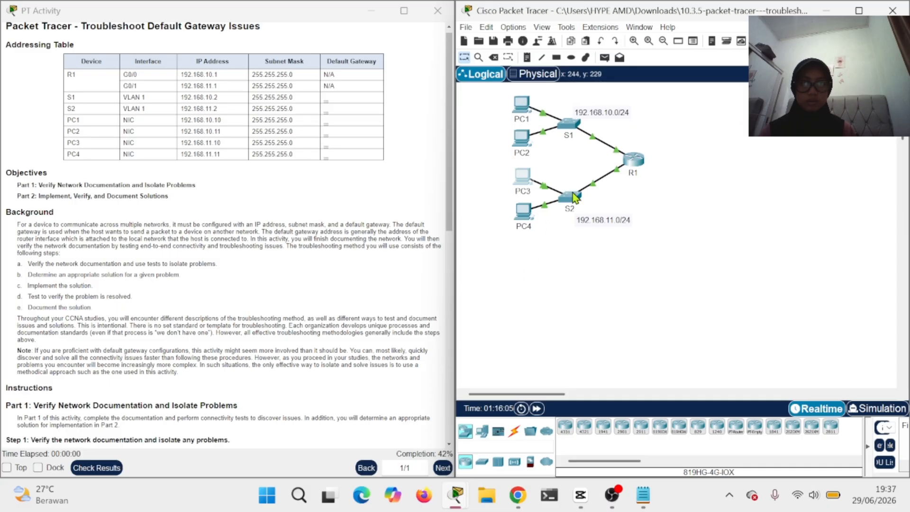
Set PC4's default gateway to 192.168.11.11 in its IP configuration, and close PC4.
click(524, 212)
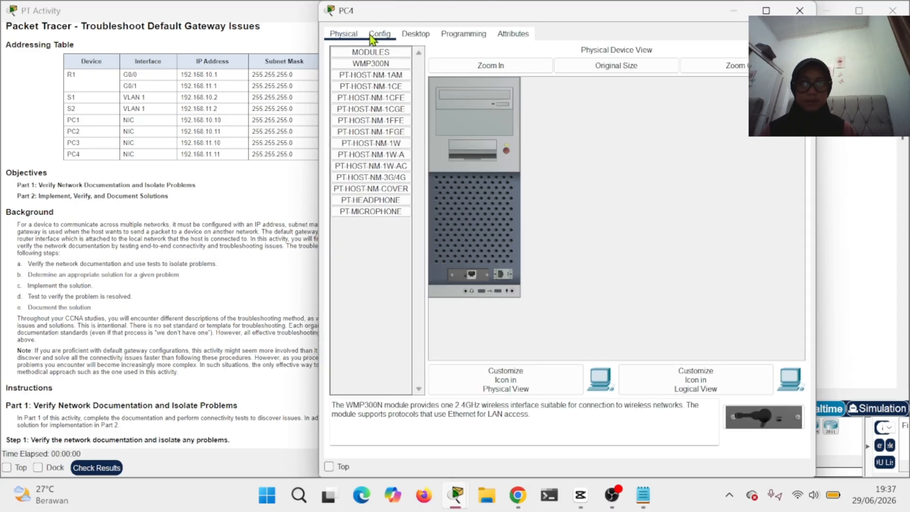
click(415, 34)
click(373, 85)
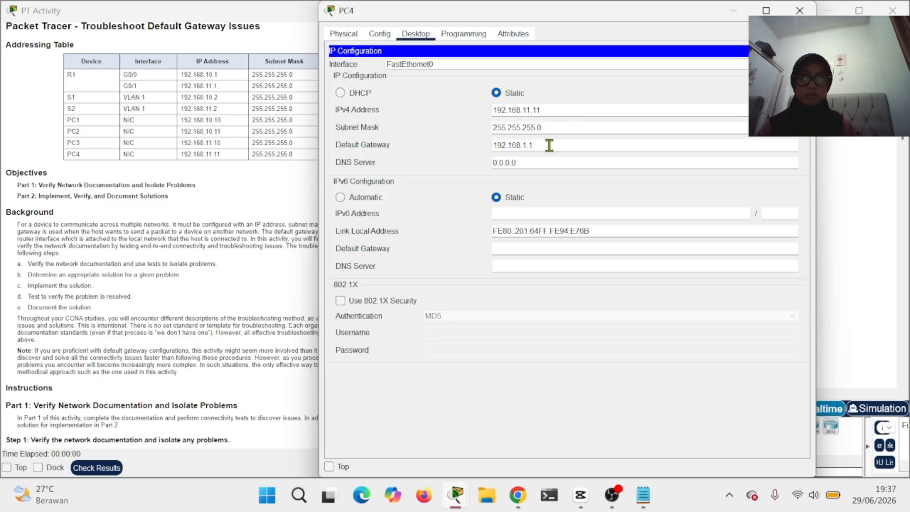
text(1)
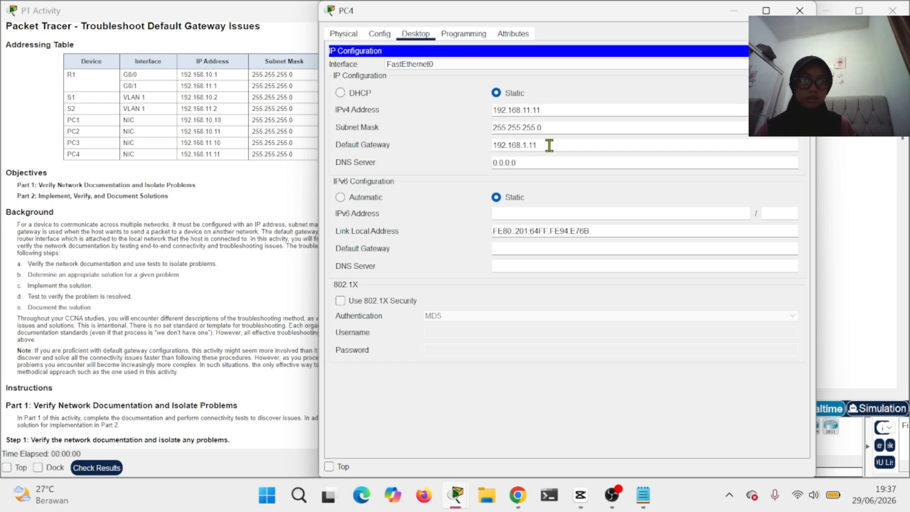
key(Left)
key(Left)
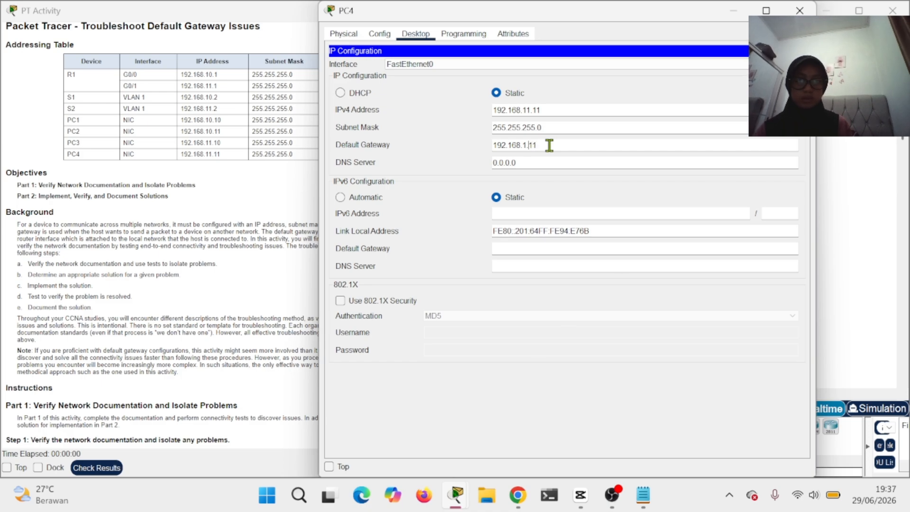
text(1)
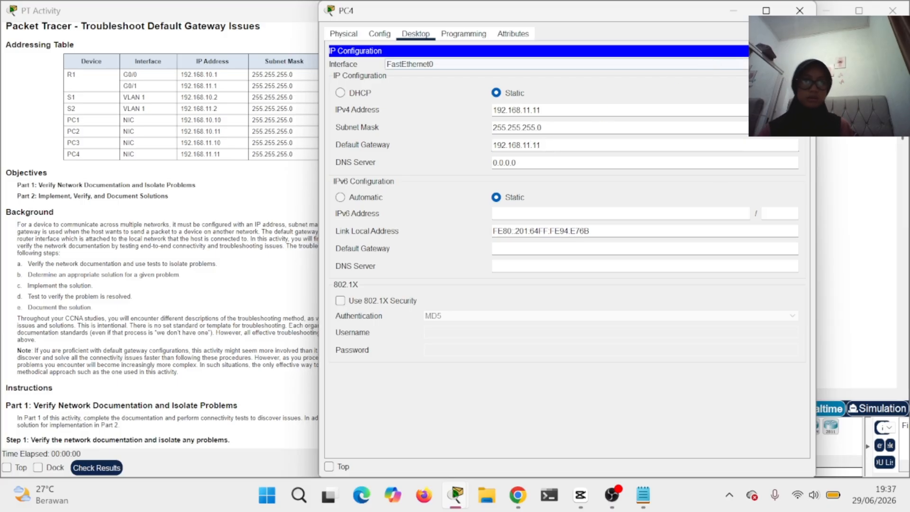
click(797, 11)
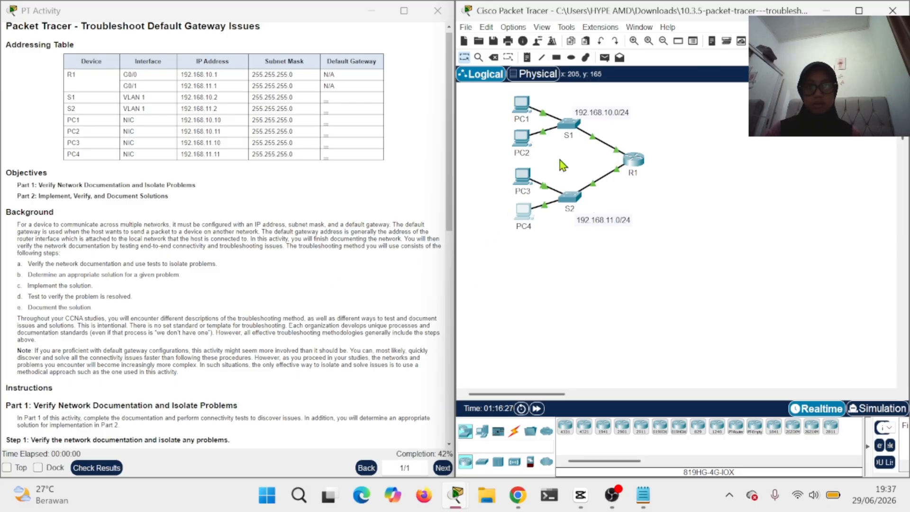
Ping 192.168.11.2 from PC3's command prompt to test its connectivity to S2, and close PC3.
click(517, 177)
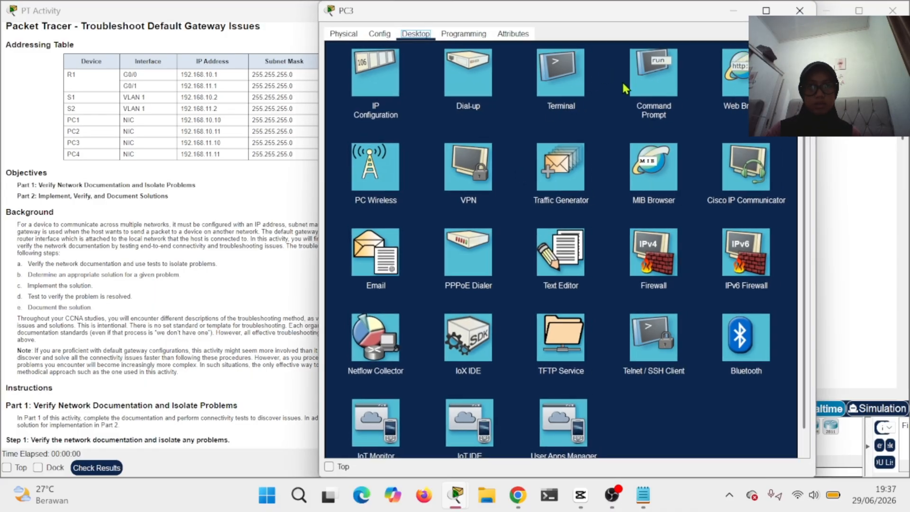
click(637, 89)
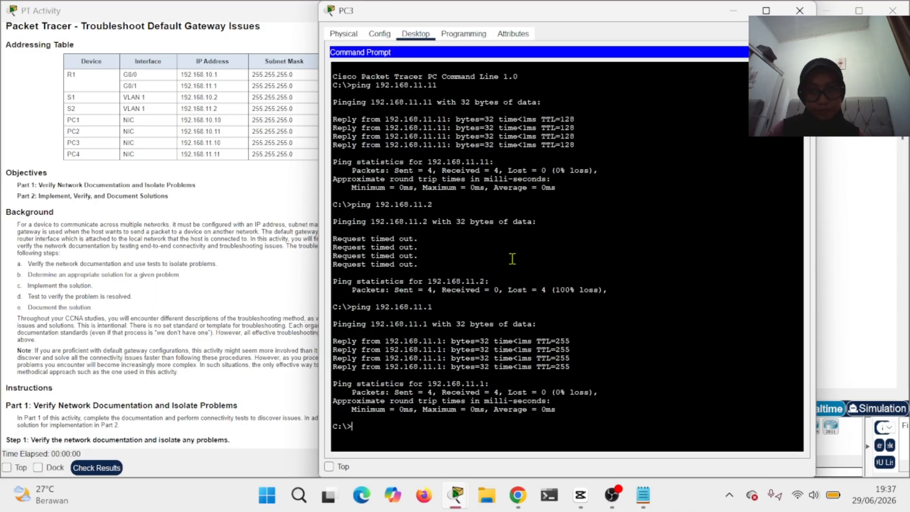
text(pi)
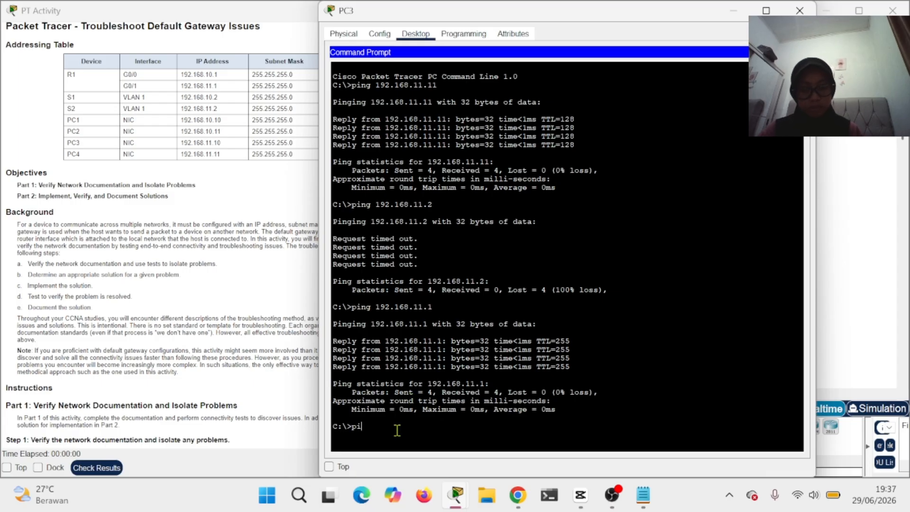
text(ng 192)
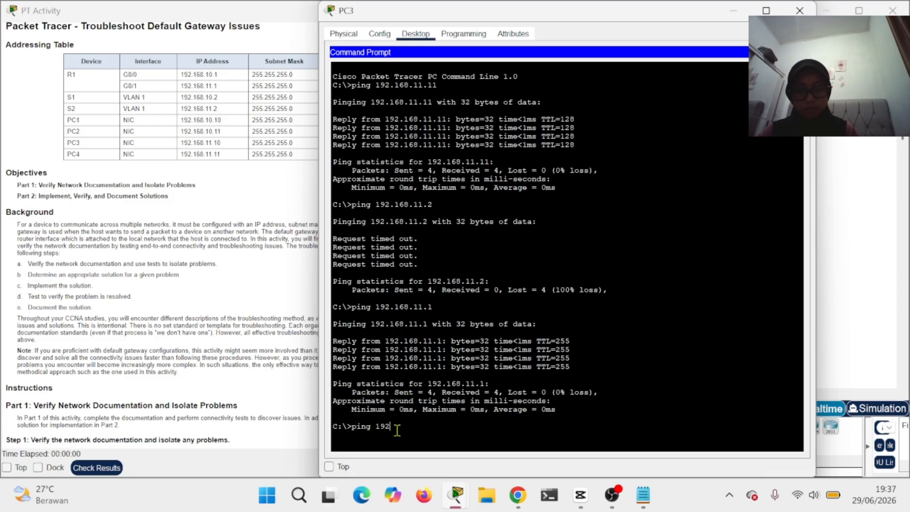
text(.168.)
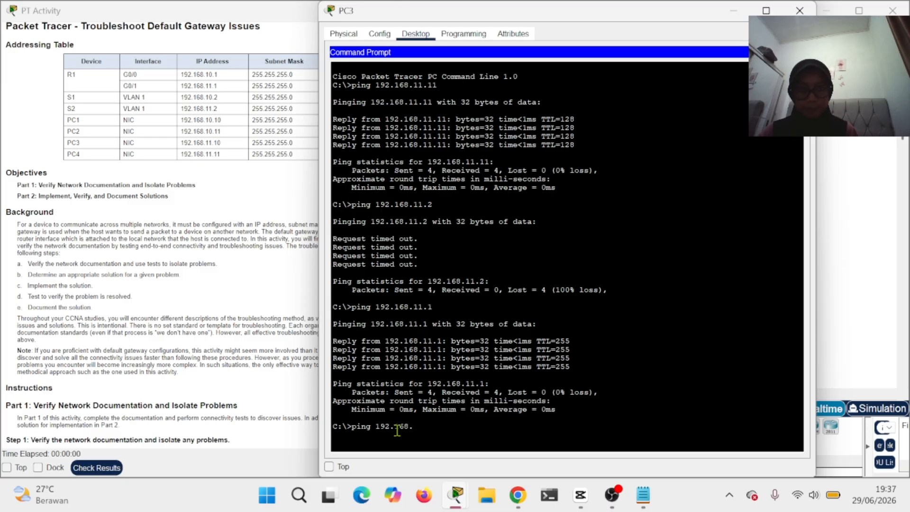
text(11.)
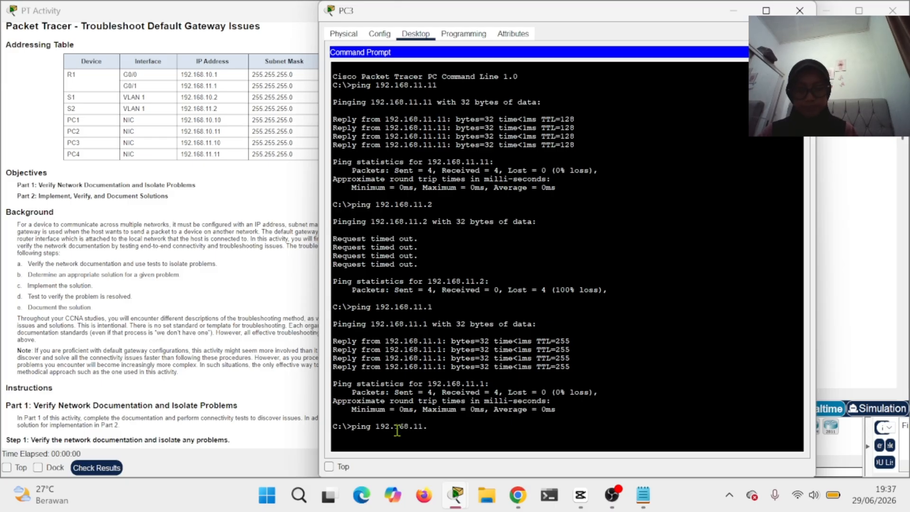
text(2)
key(Return)
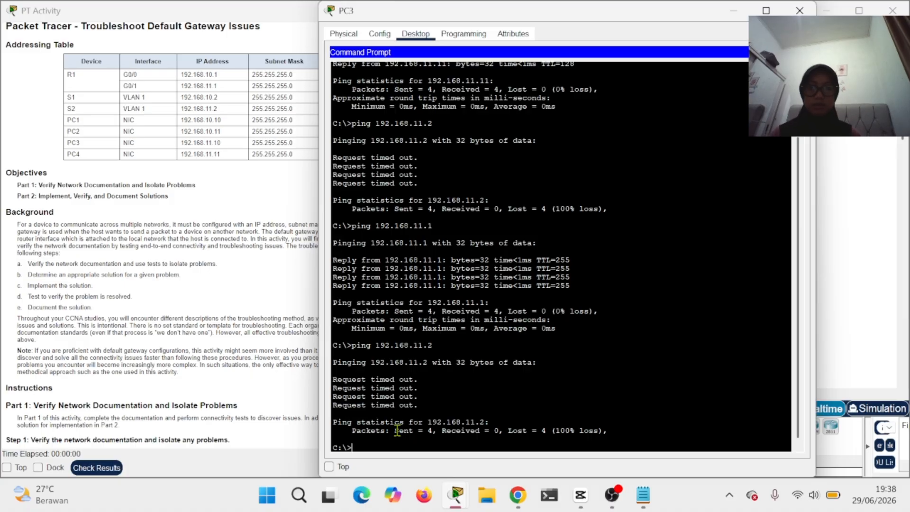
click(800, 11)
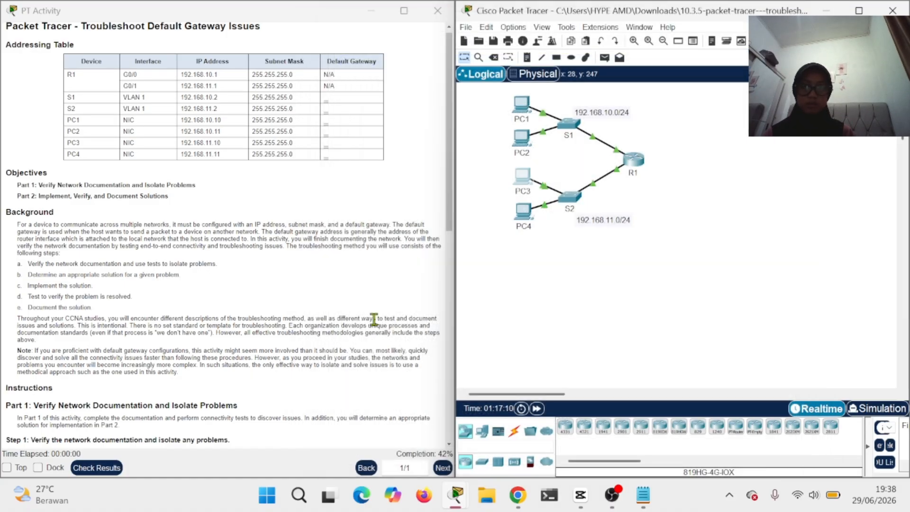
Check the activity results in an enlarged window, review the overall feedback, and close the results.
click(93, 468)
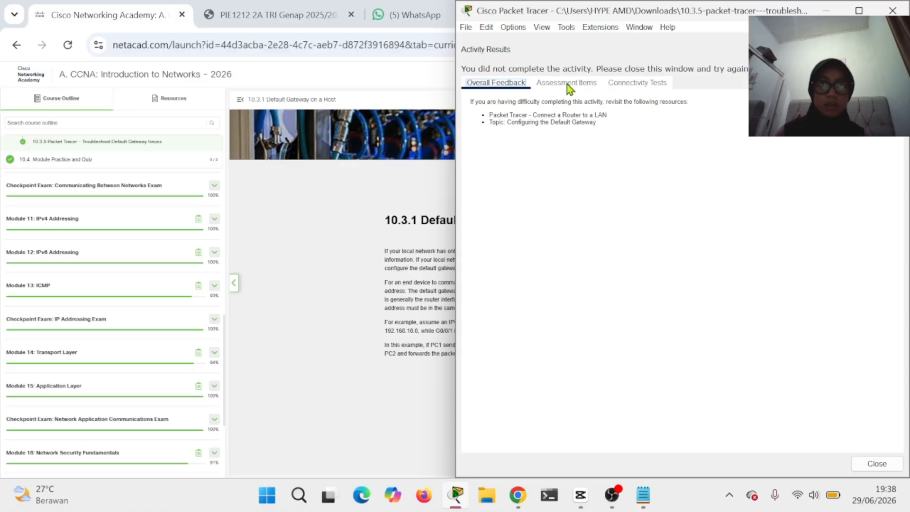
click(859, 11)
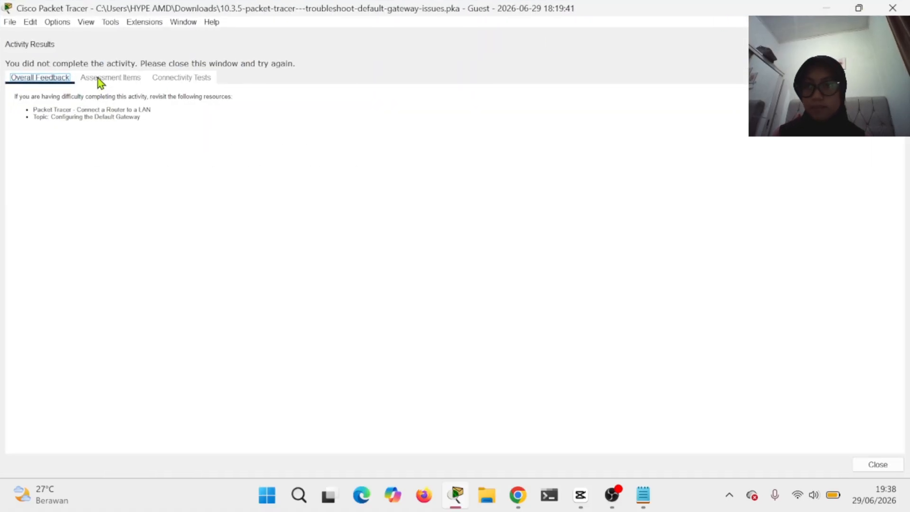
click(200, 52)
click(193, 66)
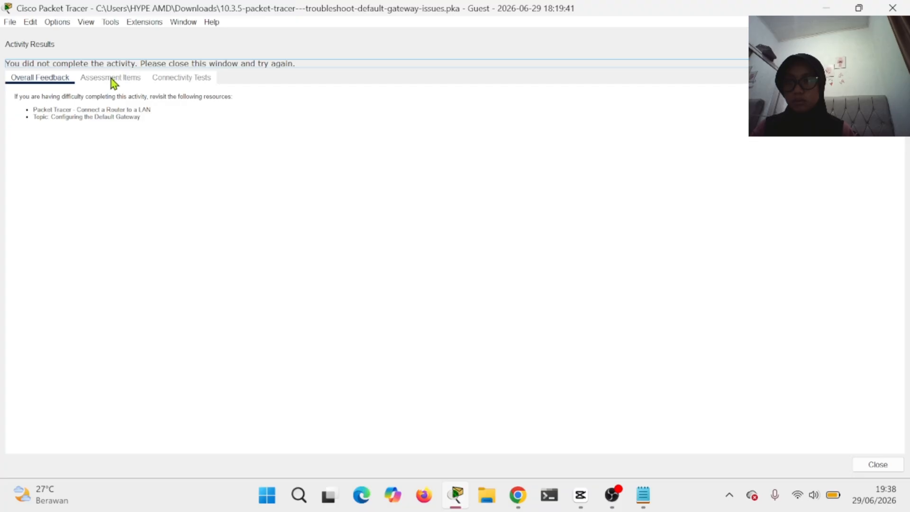
key(Tab)
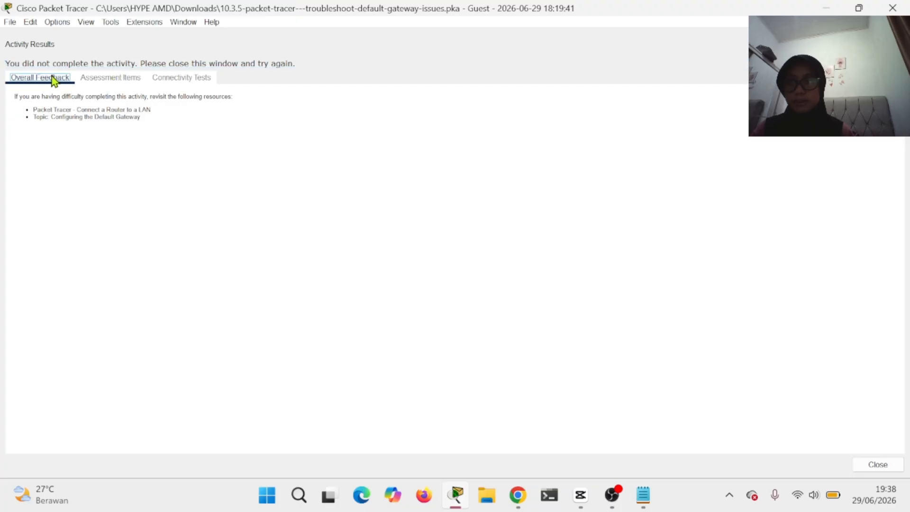
click(892, 8)
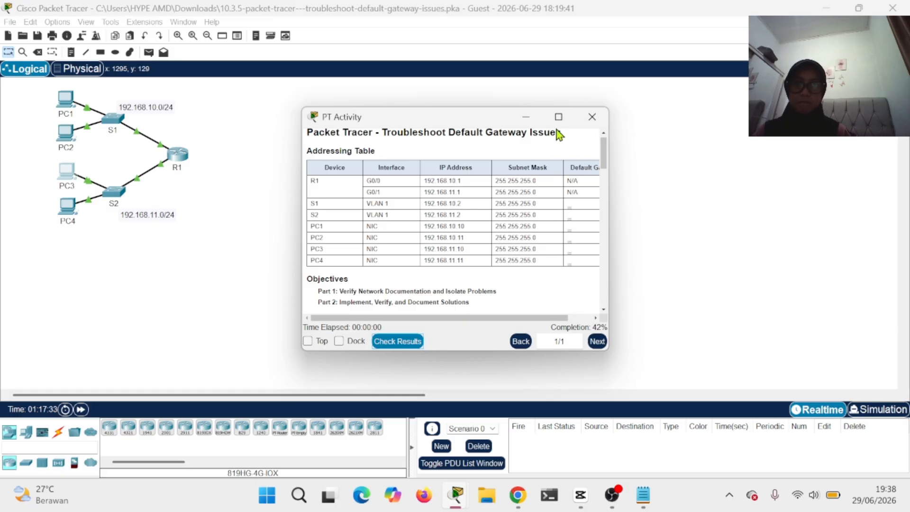
Place the activity instructions side by side with the topology, review the ping results in PC3's command prompt, and close PC3.
mouse_move(559, 121)
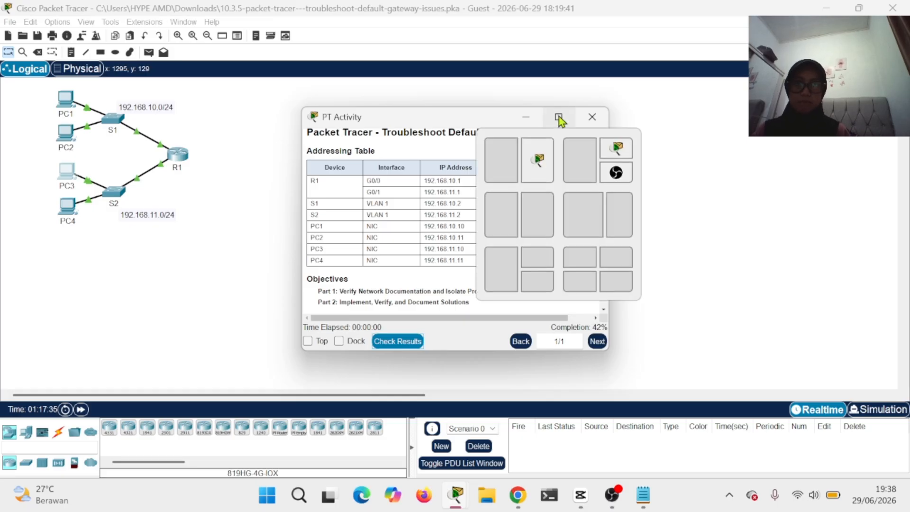
click(490, 167)
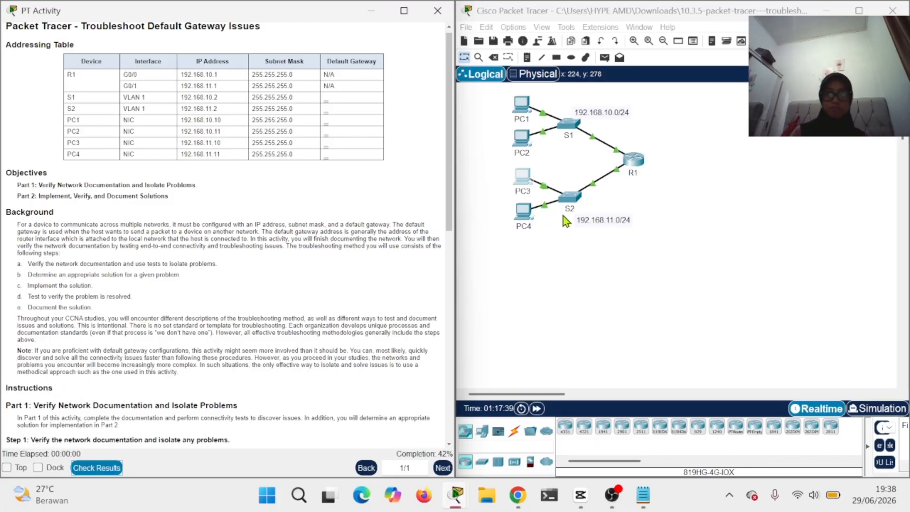
click(523, 188)
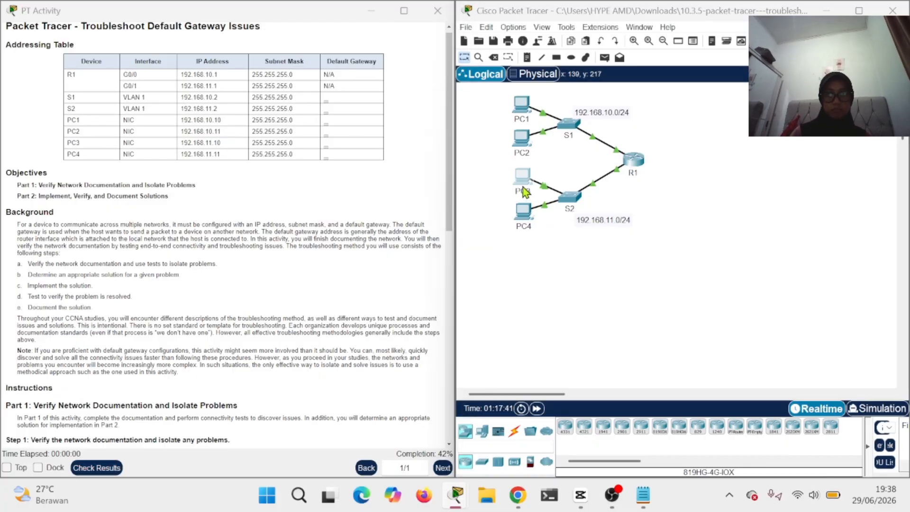
click(641, 73)
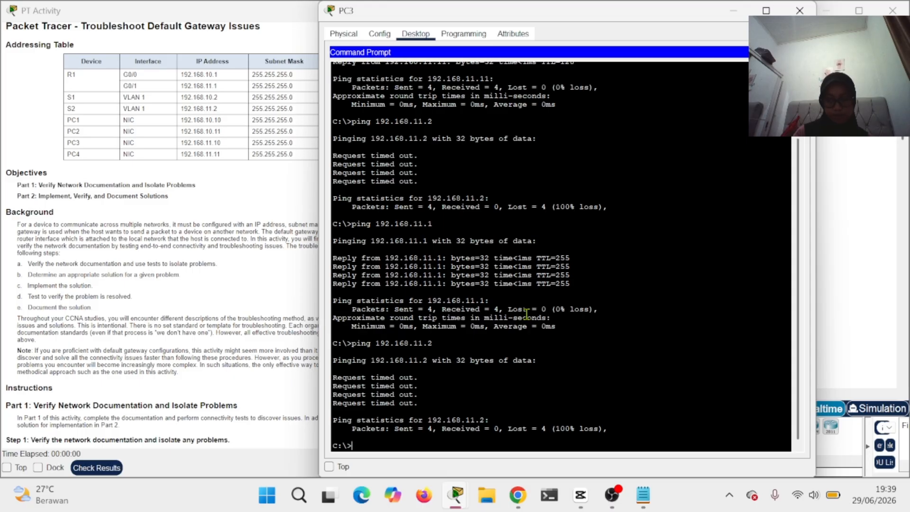
click(229, 348)
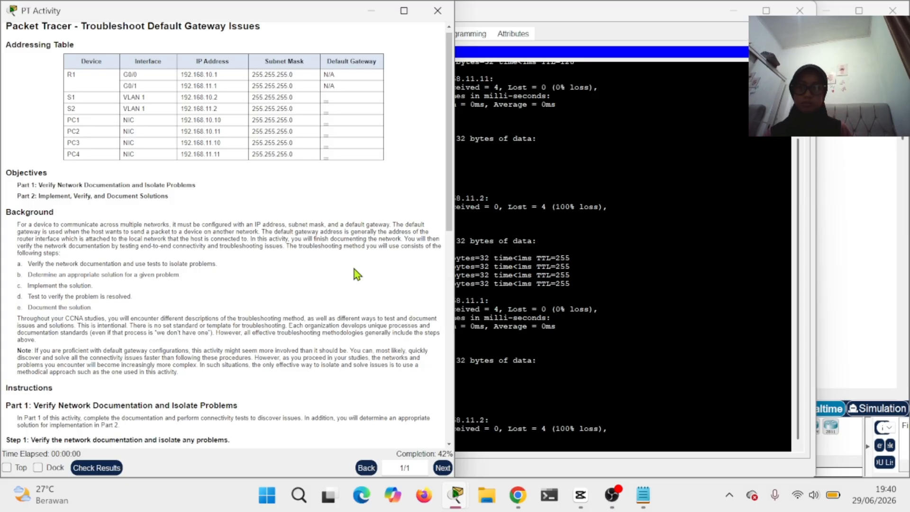
click(524, 220)
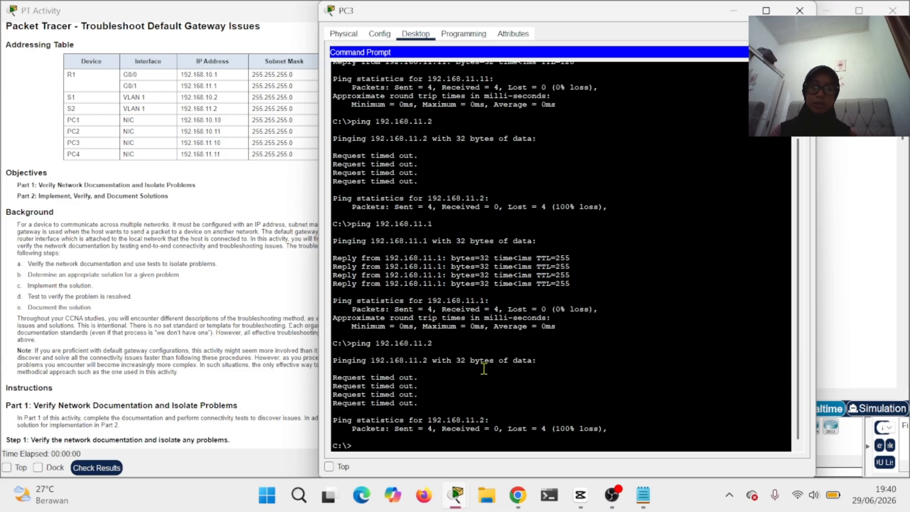
click(799, 11)
Open S2's command line and enter global configuration mode with enable and configure terminal.
click(575, 199)
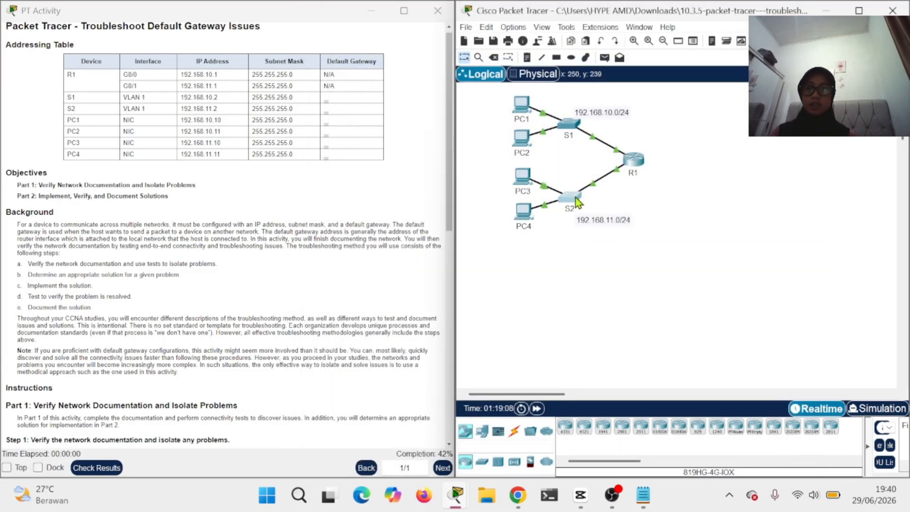
key(Return)
key(Return)
key(Return)
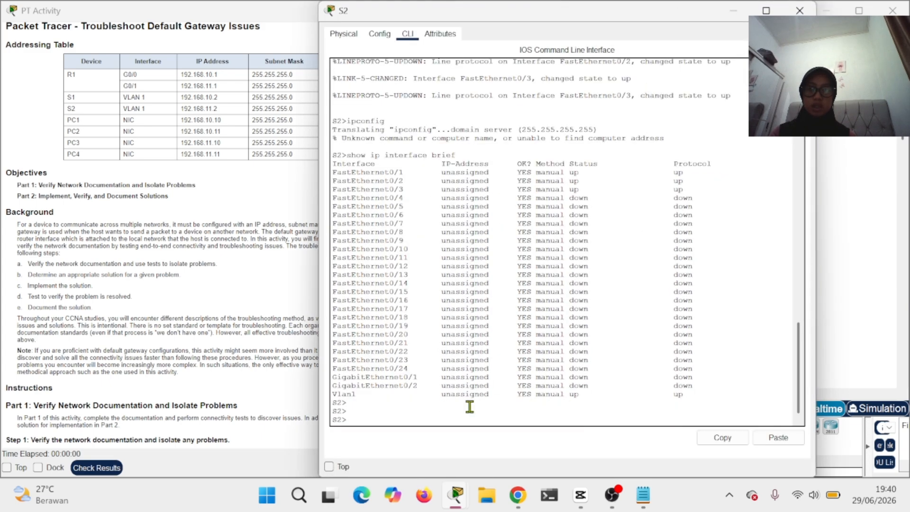
text(enable)
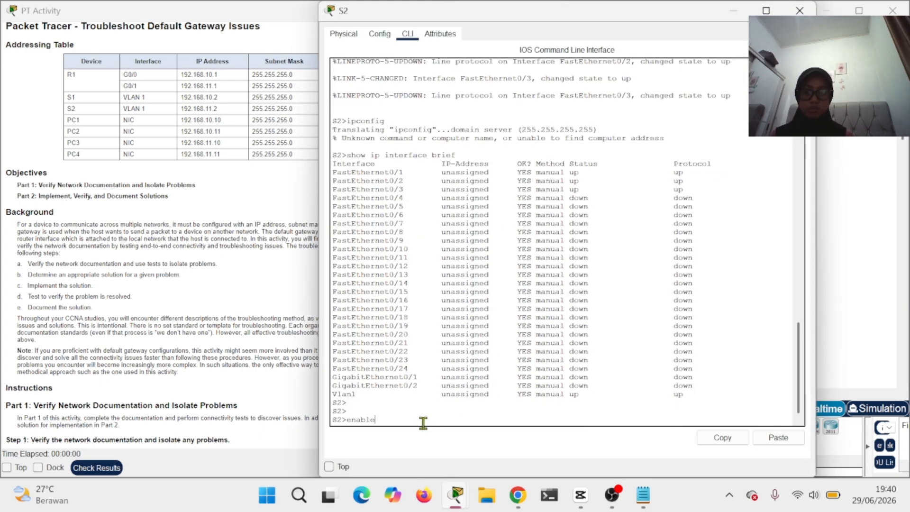
key(Return)
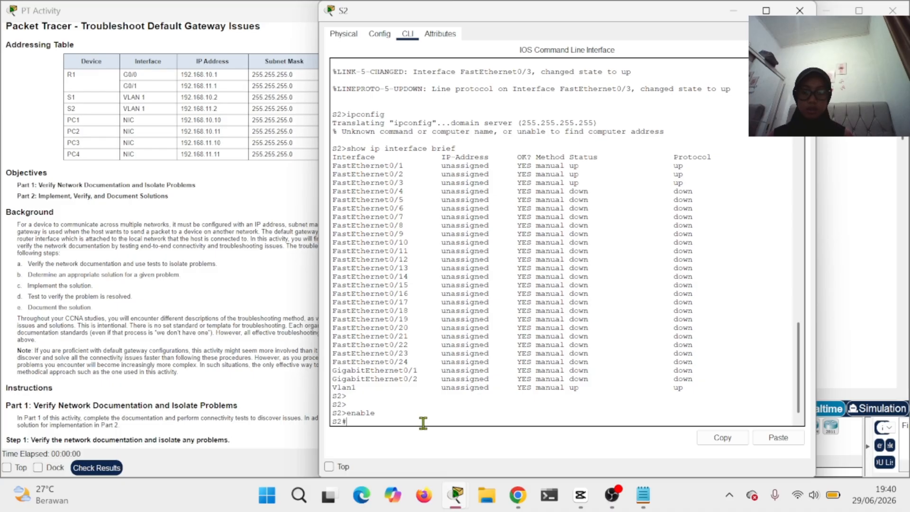
text(cong)
key(BackSpace)
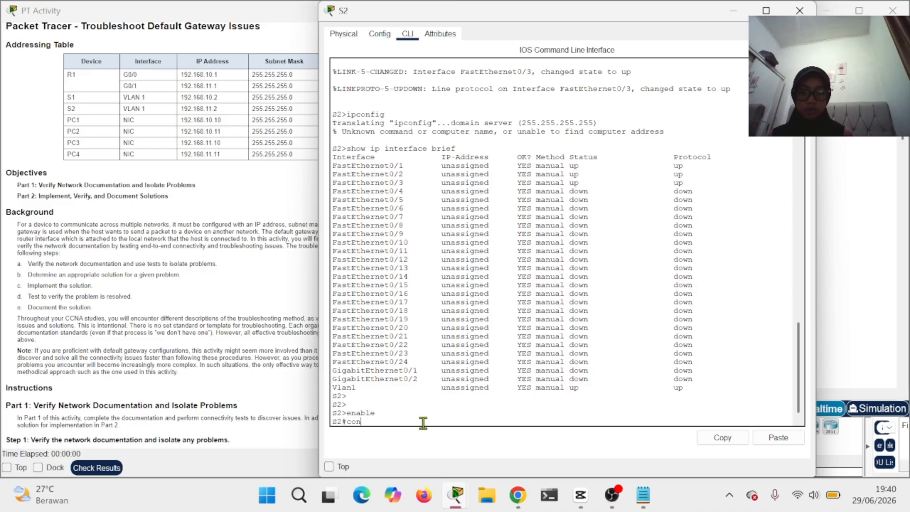
text(figur)
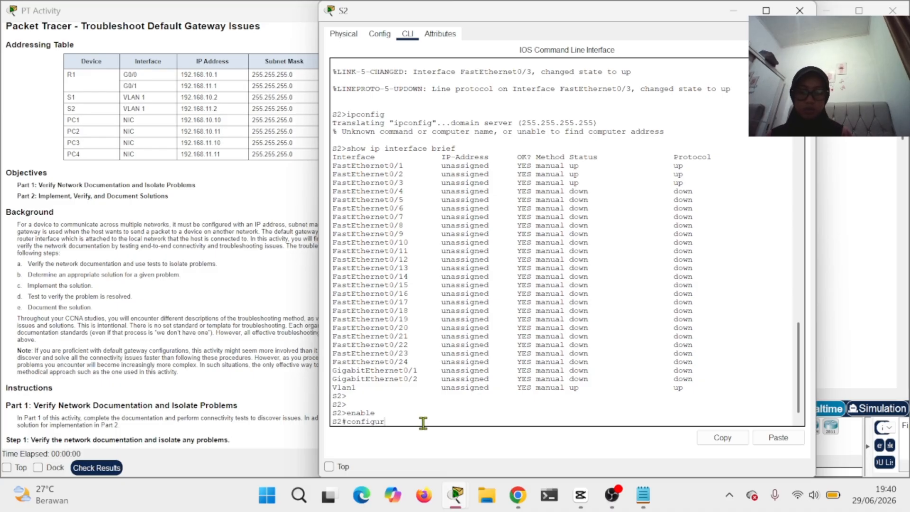
text(e terminal)
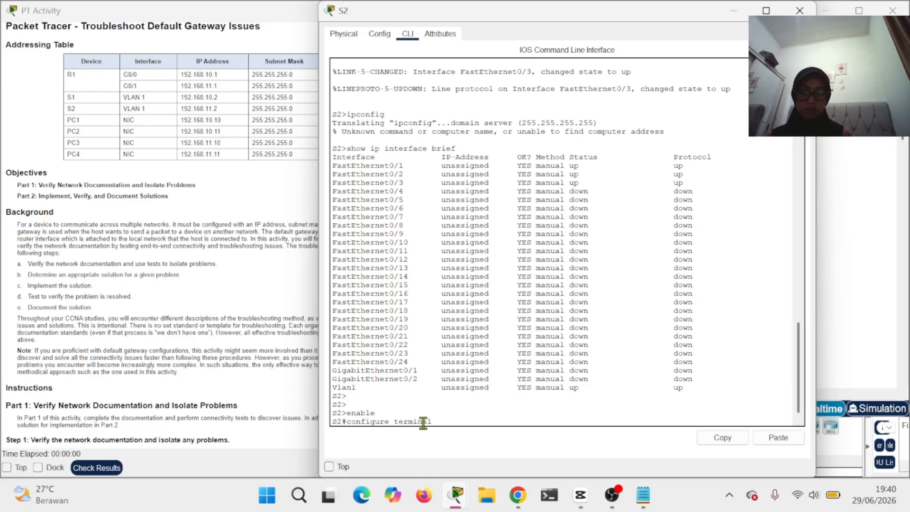
key(Return)
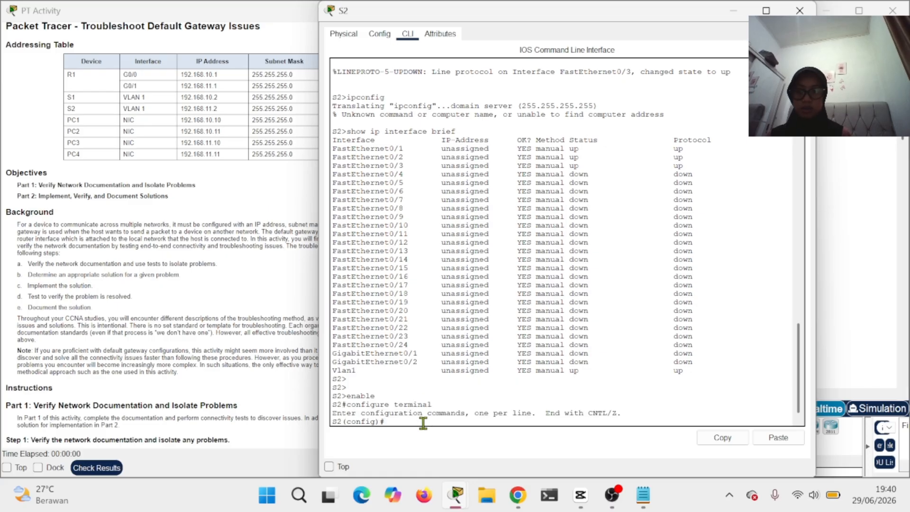
Assign IP address 192.168.11.2 with subnet mask 255.255.255.0 to S2's VLAN 1 interface.
text(interface)
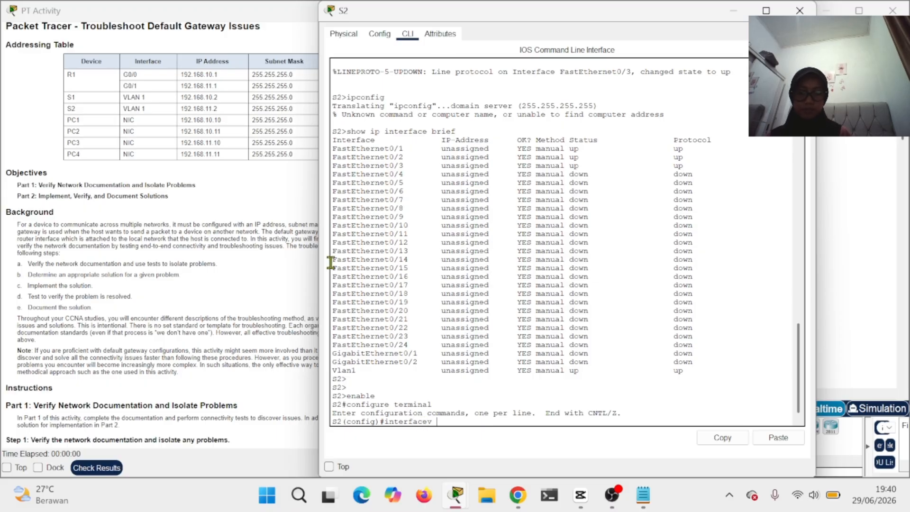
text( vlan 1)
key(Return)
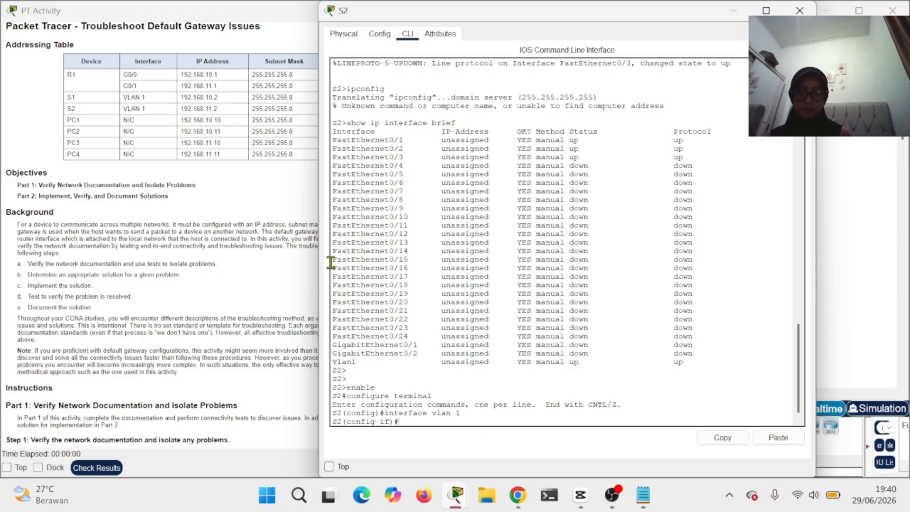
text(ip a)
key(BackSpace)
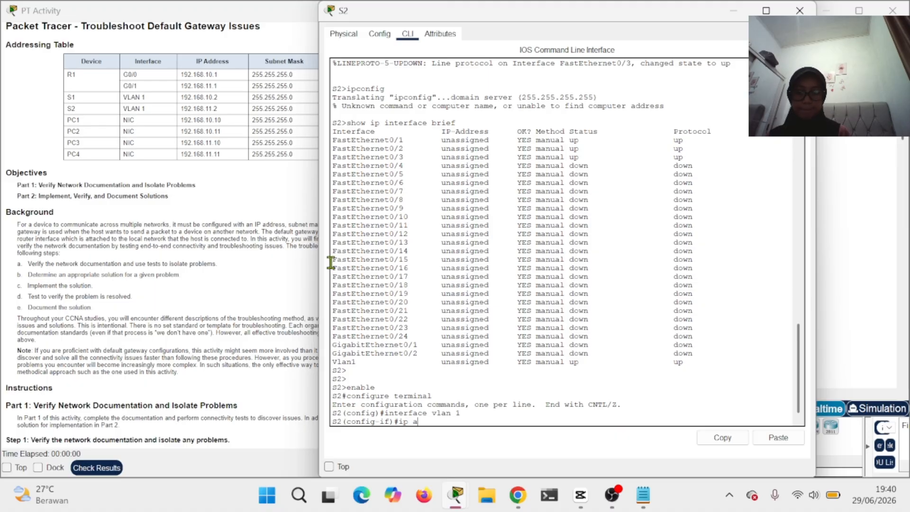
text(ddress 192.)
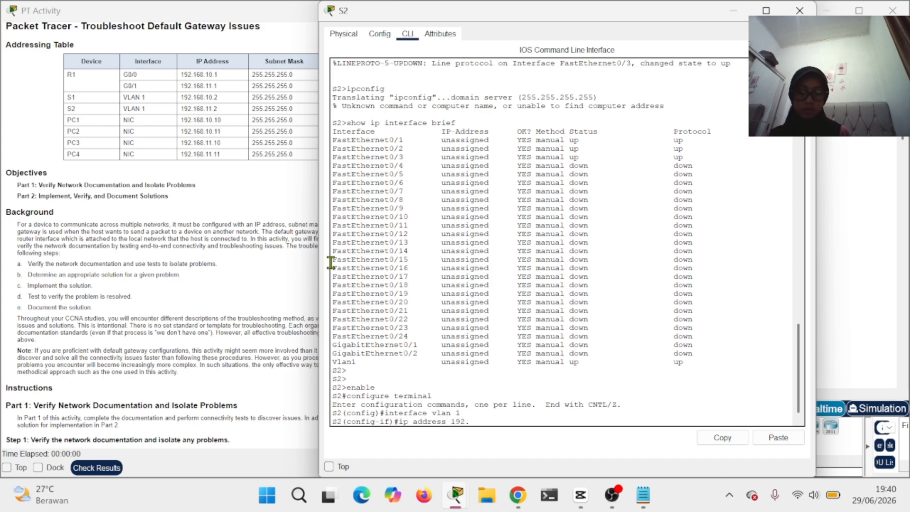
text(168.11)
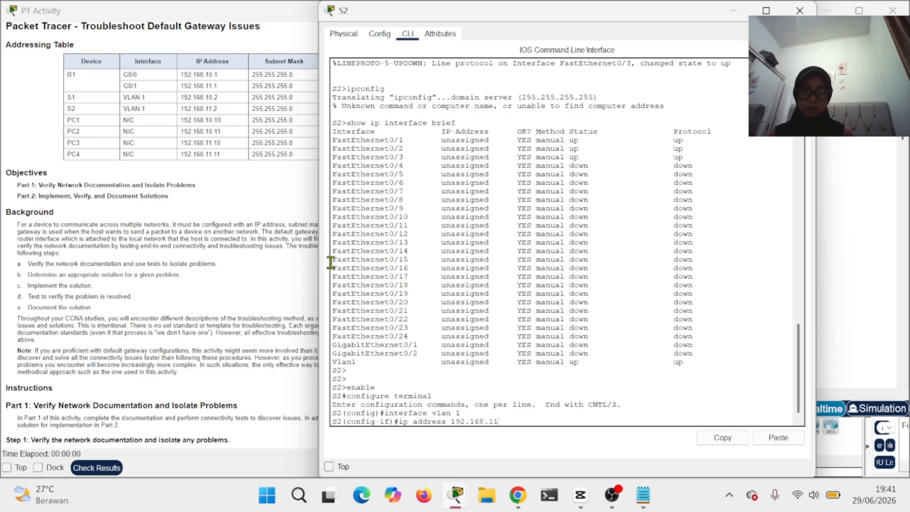
text(.2)
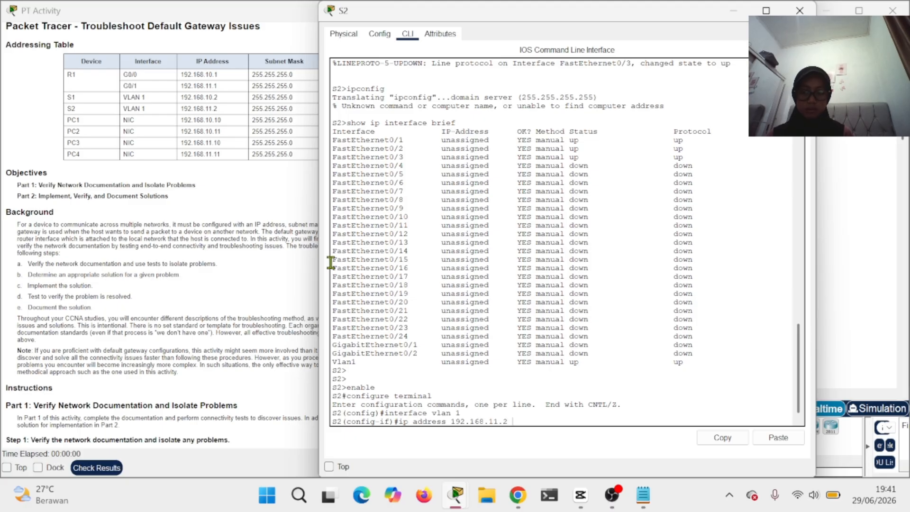
text( 255.255.25)
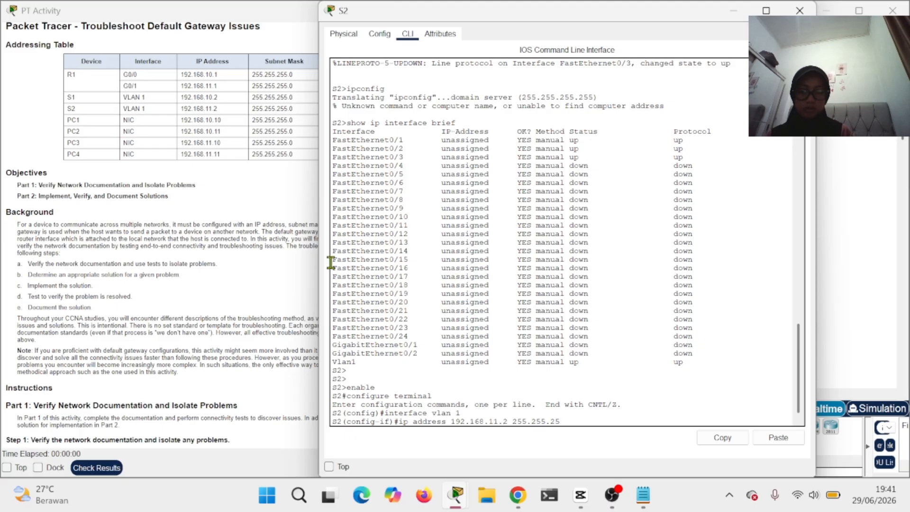
text(5.0)
key(Return)
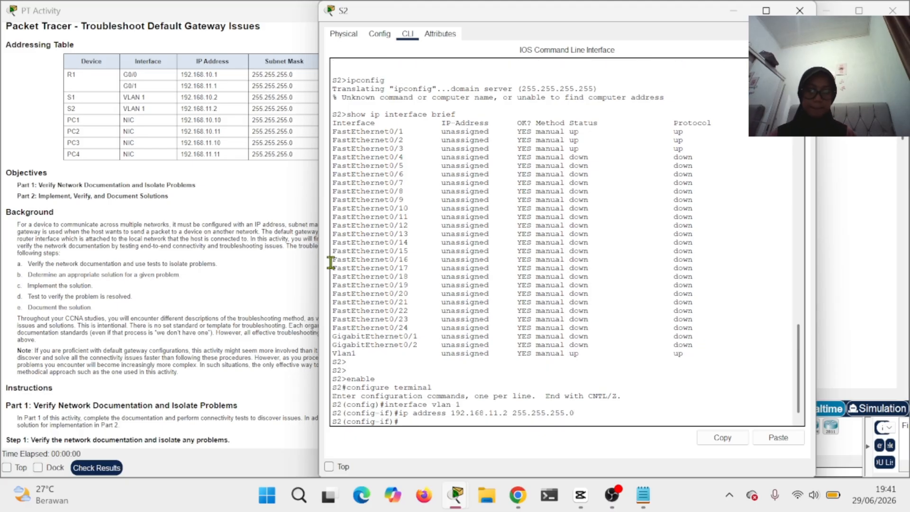
Enable S2's VLAN 1 interface with no shutdown, and exit back to privileged EXEC mode.
text(no)
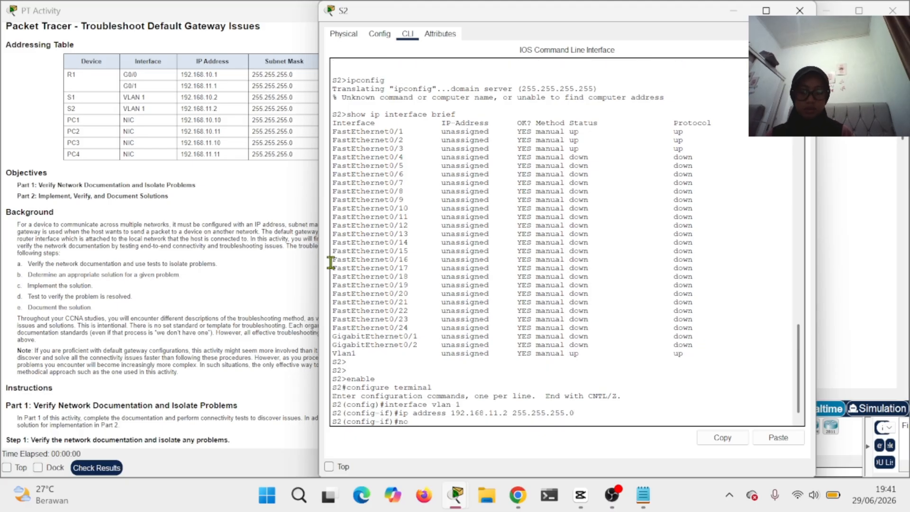
text( shu)
text(t)
key(BackSpace)
text(utdown)
key(Return)
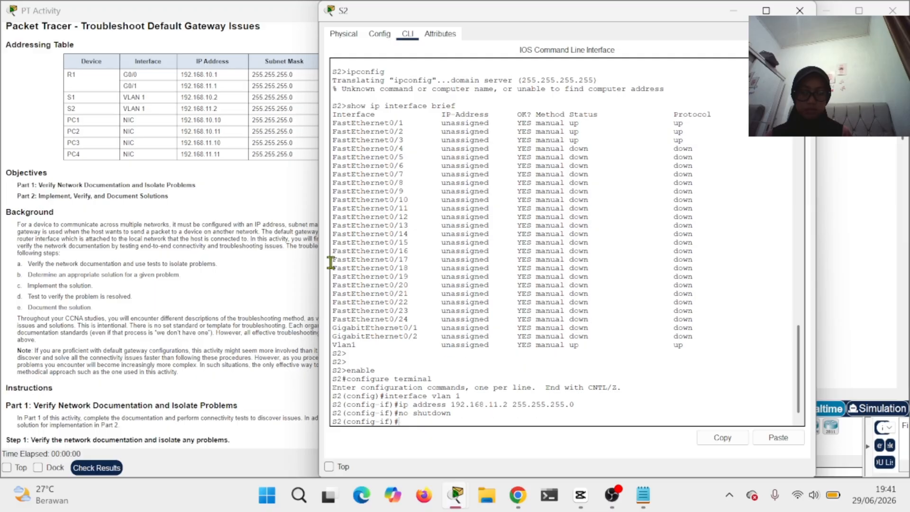
text(exit)
key(Return)
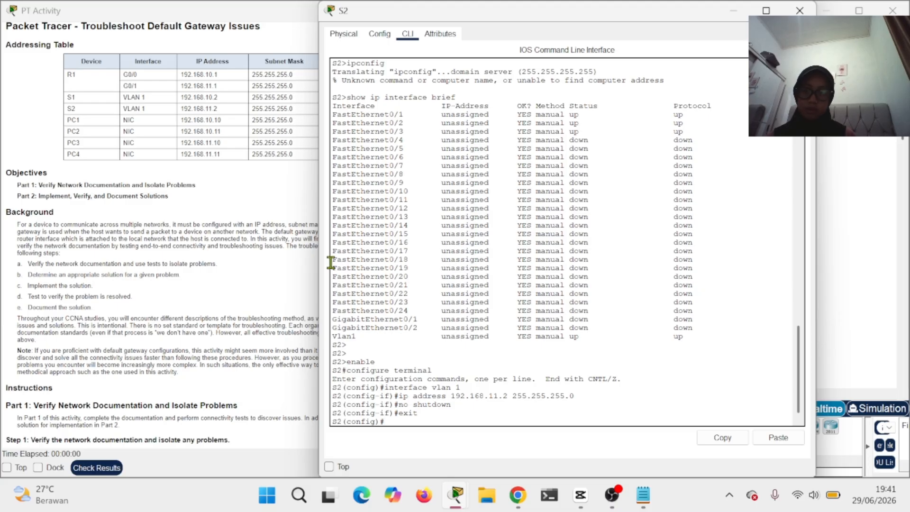
text(e)
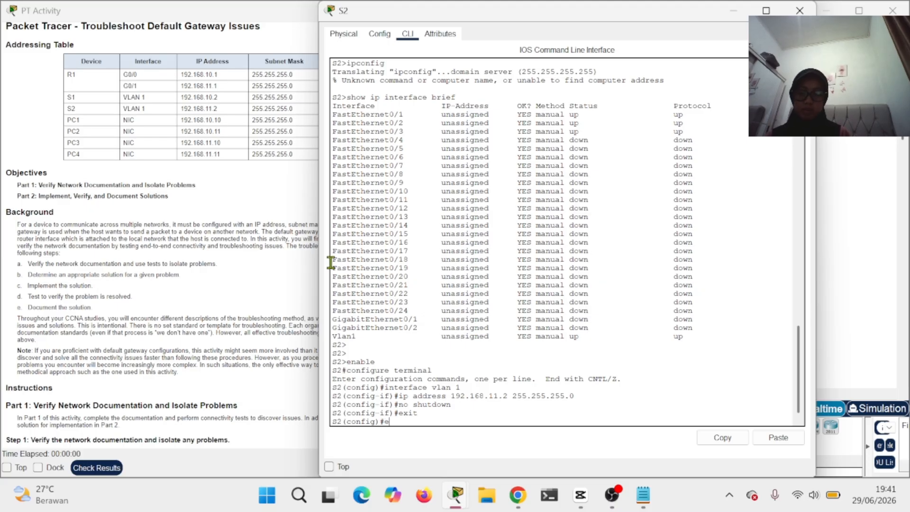
text(xit)
key(Return)
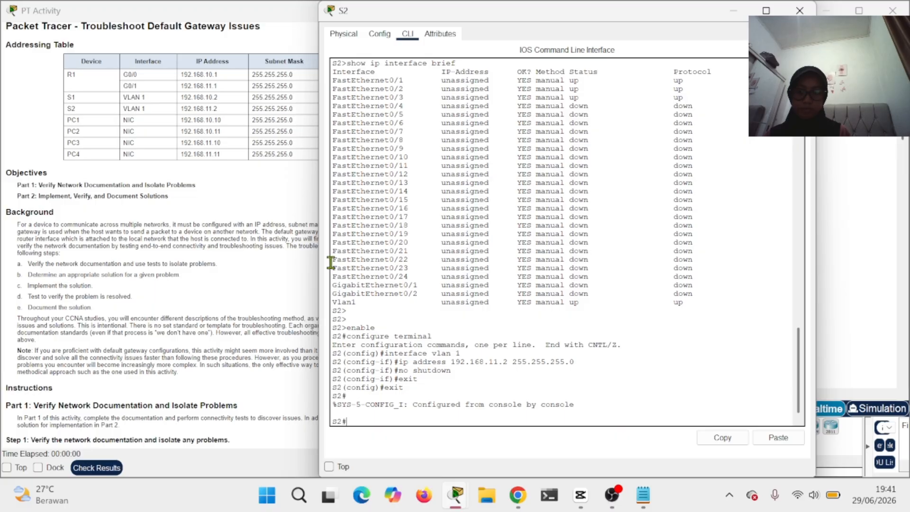
Set S2's default gateway to 192.168.11.1 in global configuration mode, and exit to privileged EXEC mode.
text(co)
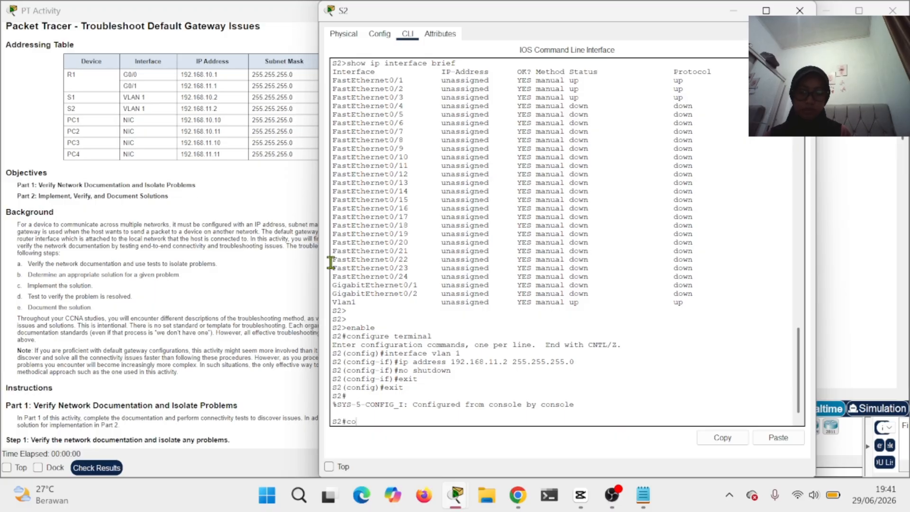
text(nfigurasi)
key(BackSpace)
key(BackSpace)
text(e terminal)
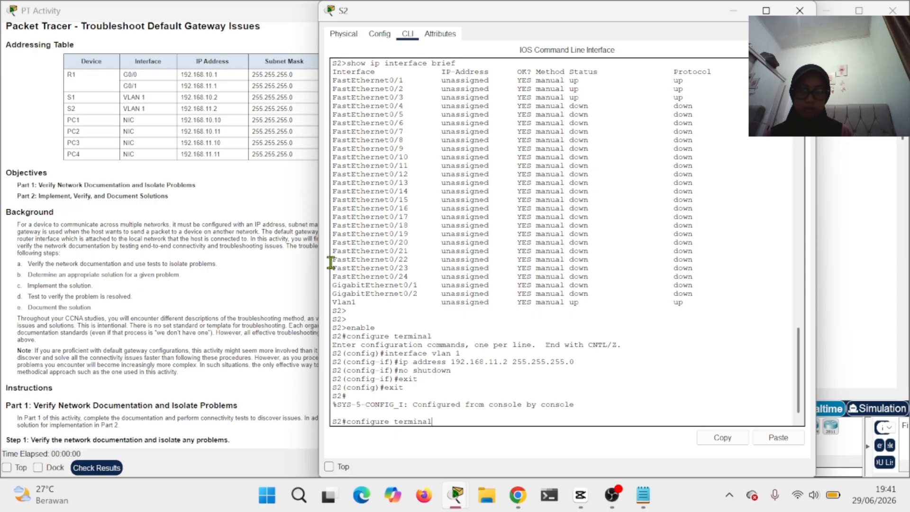
key(Return)
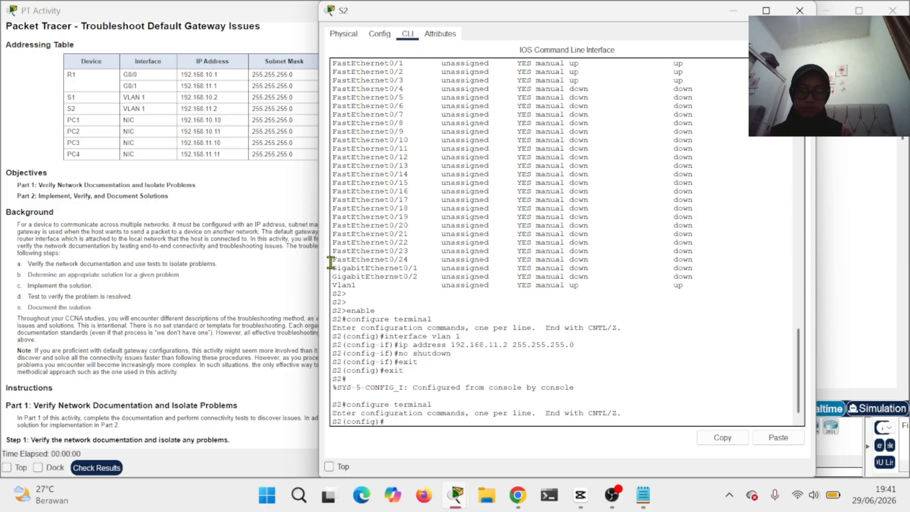
text(ip default-gateway)
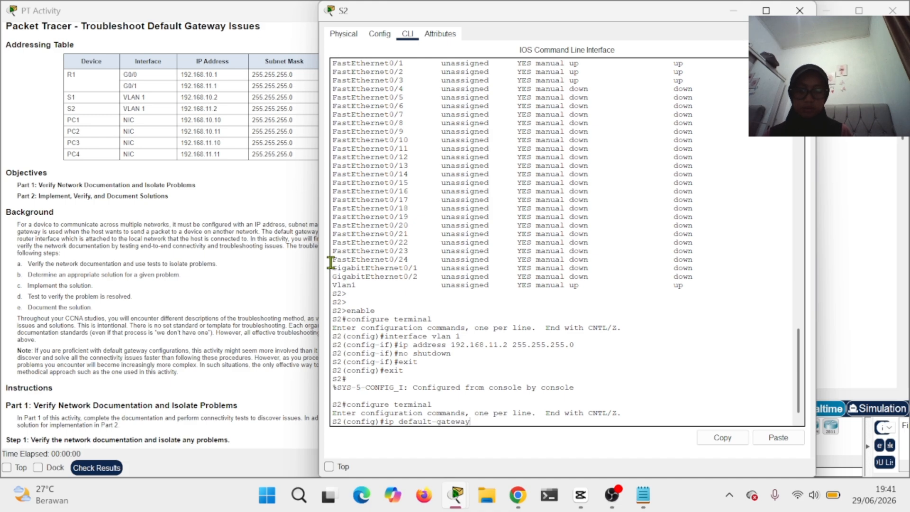
text( 192.168.11.1)
key(Return)
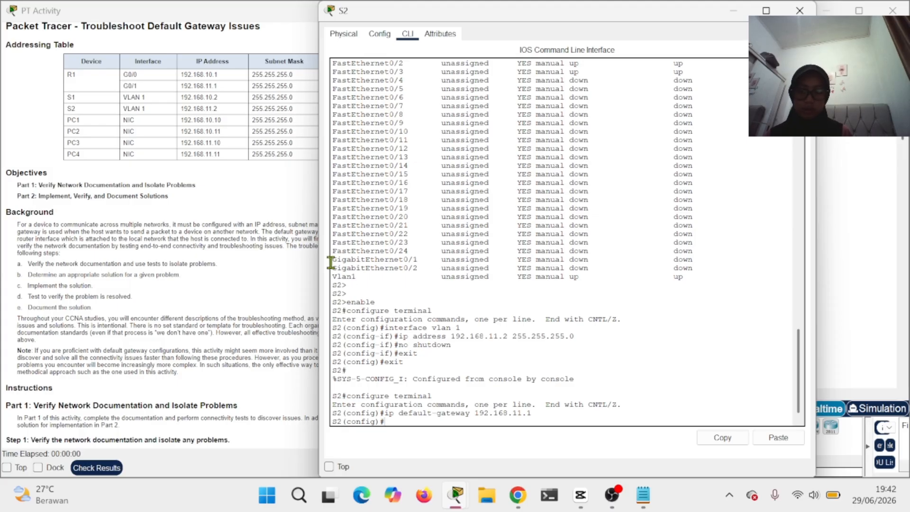
text(exit)
key(Return)
key(Return)
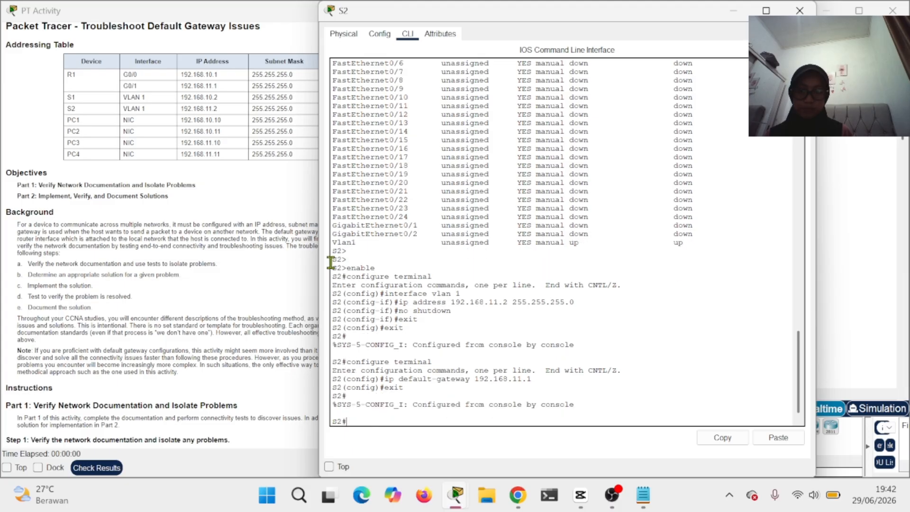
Save S2's running configuration to startup-config, accepting the default destination filename, and close the S2 window.
text(copy running-)
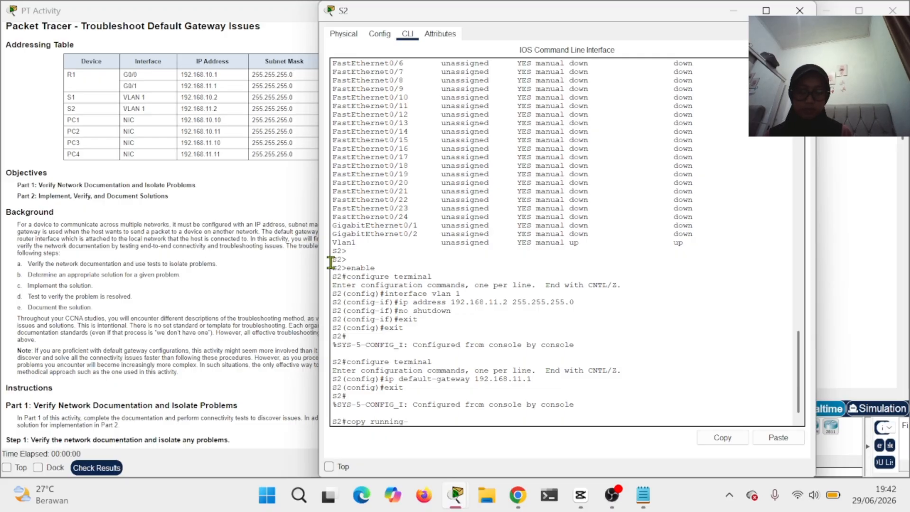
text(config startup-config)
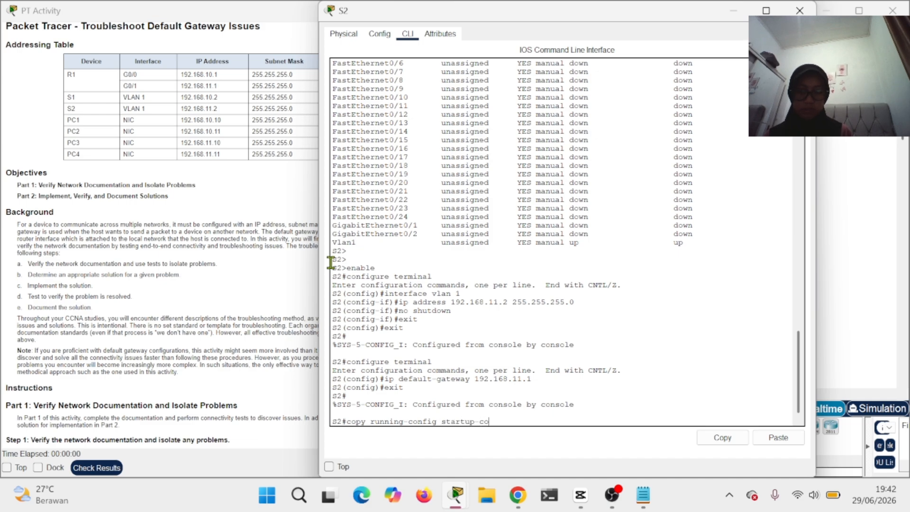
key(Return)
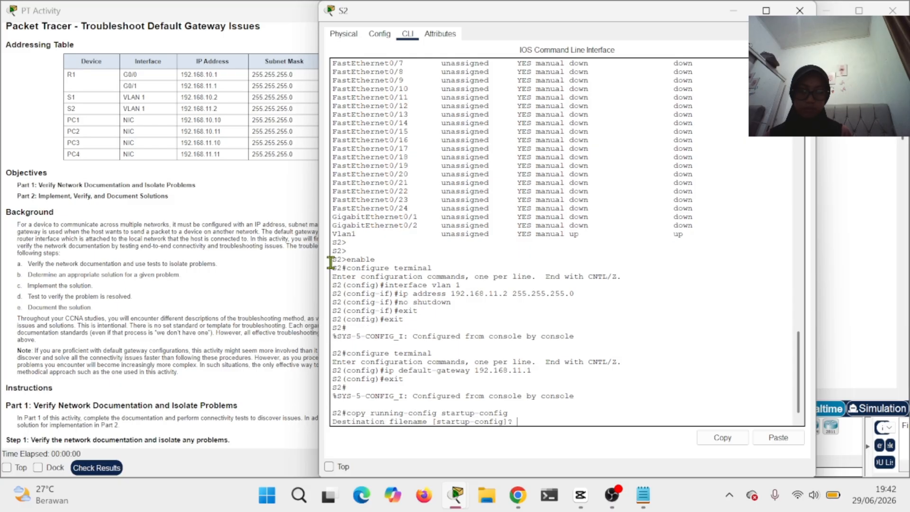
key(Return)
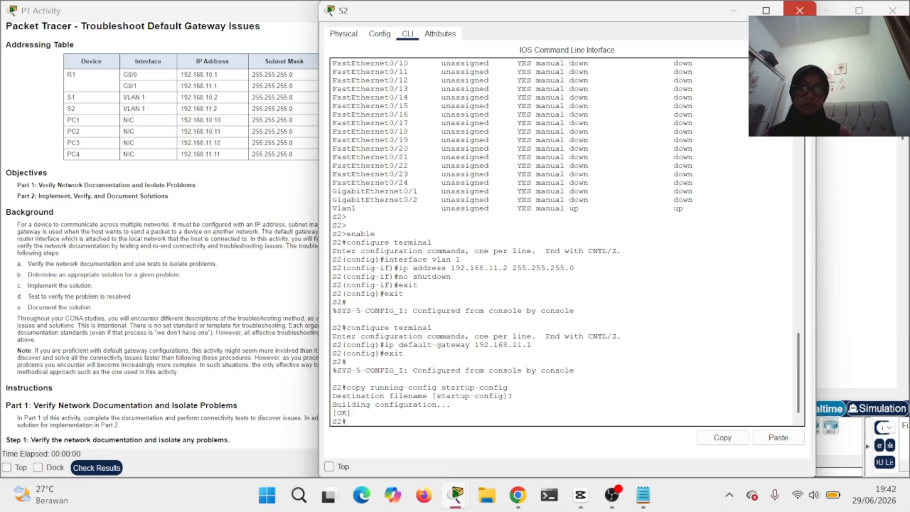
click(800, 10)
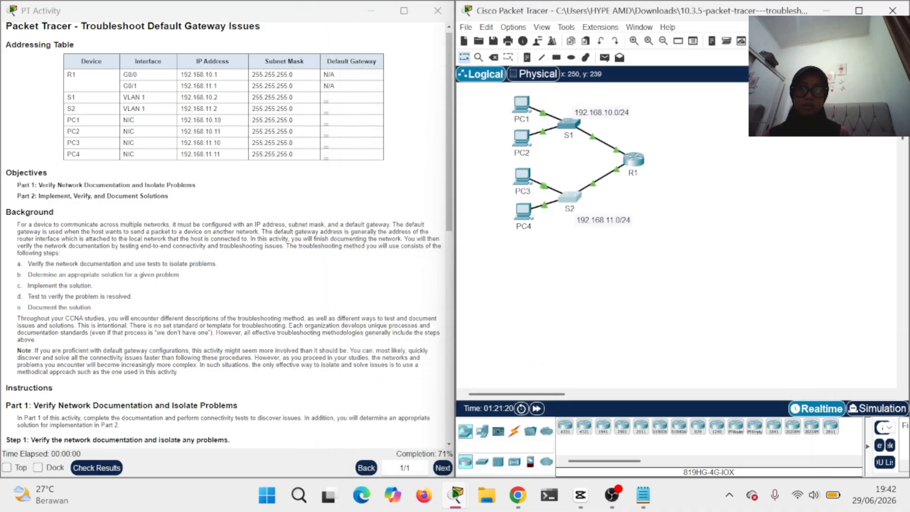
Set PC1's default gateway to 192.168.10.1 in its IP configuration and close the PC1 window.
click(525, 108)
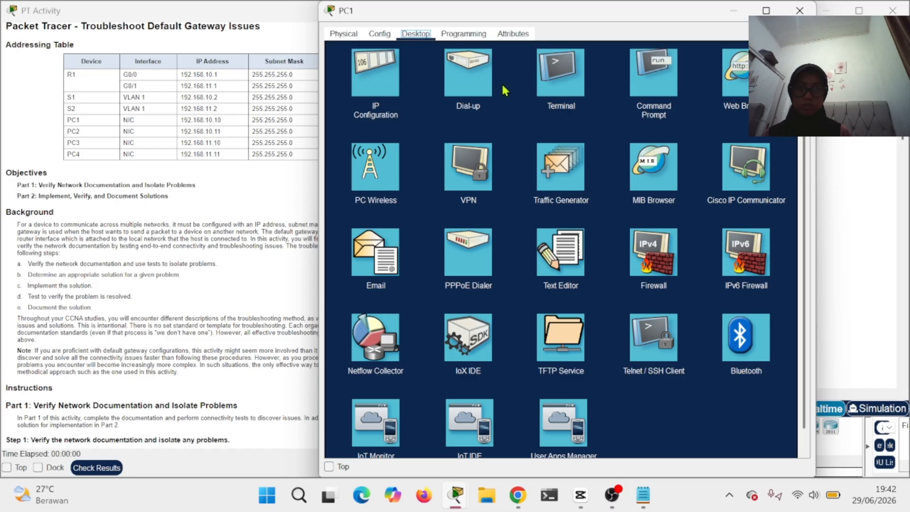
click(359, 67)
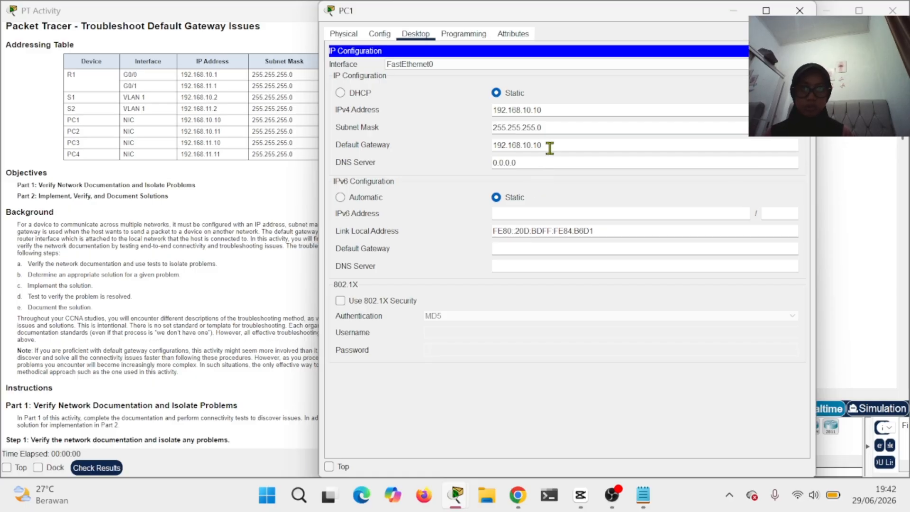
key(BackSpace)
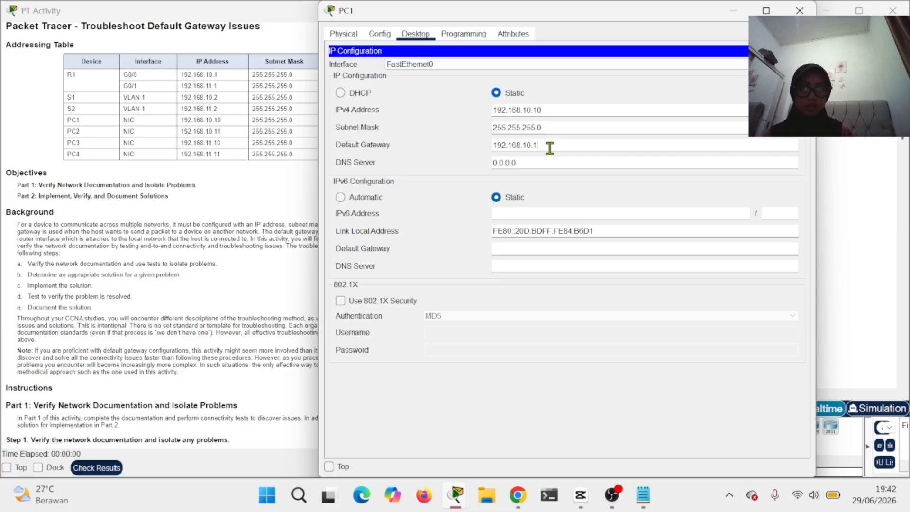
click(801, 11)
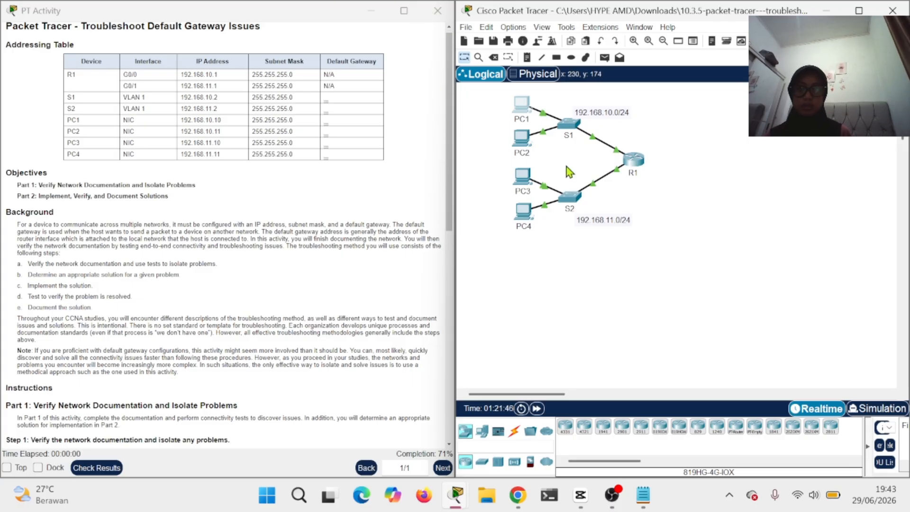
Set PC2's default gateway to 192.168.10.1 in its IP configuration and close the PC2 window.
click(521, 141)
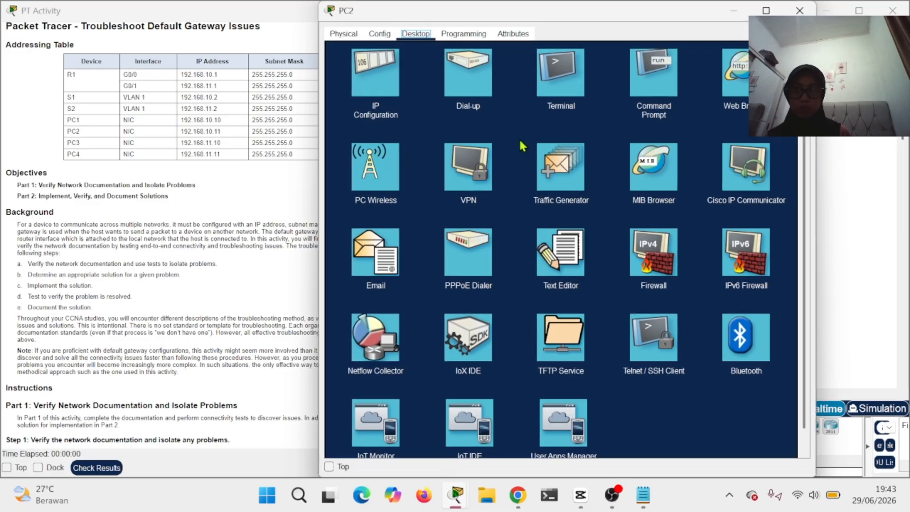
click(379, 93)
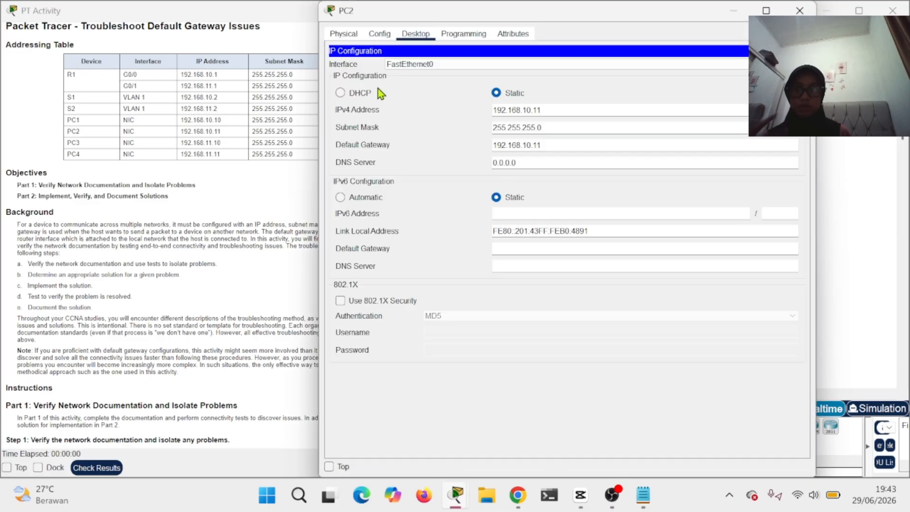
click(580, 142)
key(BackSpace)
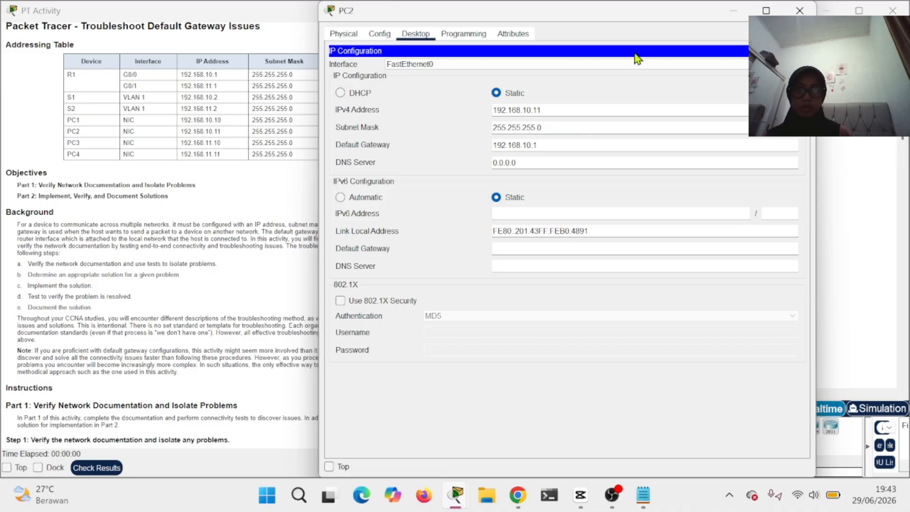
click(799, 11)
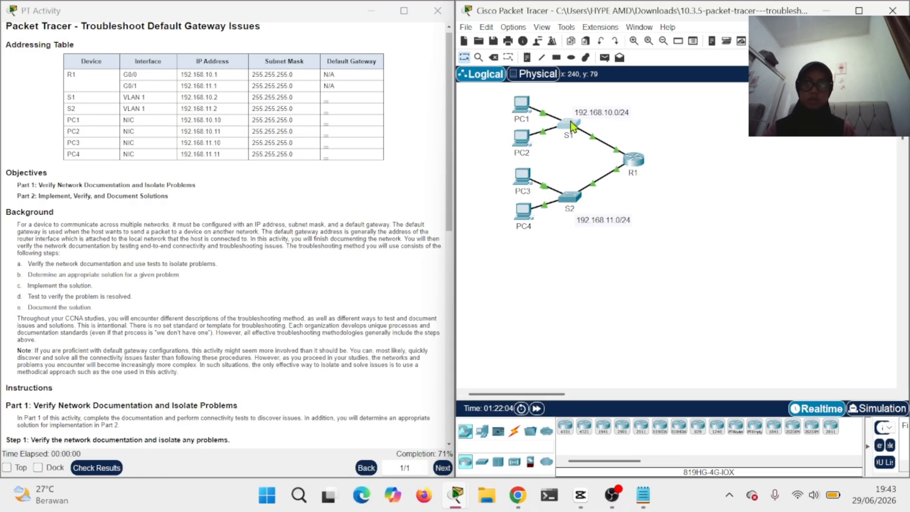
Set S1's default gateway to 192.168.10.1 with ip default-gateway in S1's global configuration mode.
click(573, 126)
scroll(497, 298, down, 1)
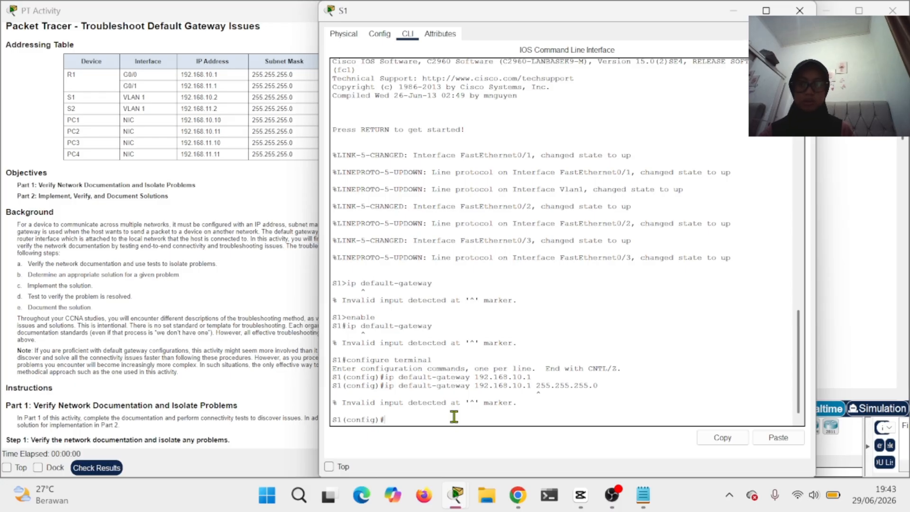
text(ip)
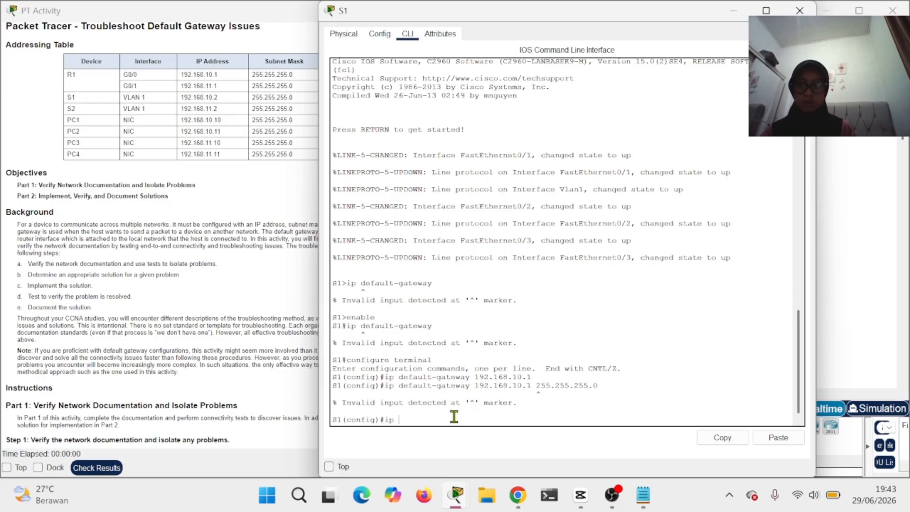
text( default)
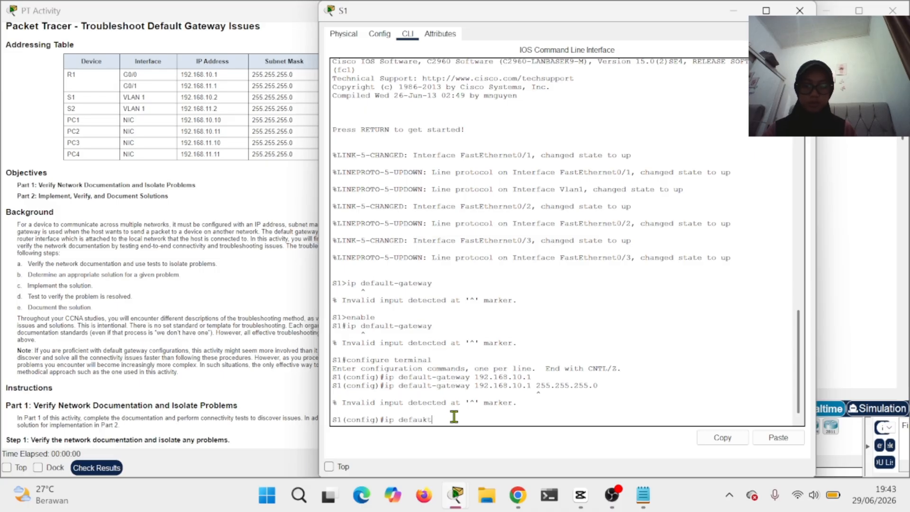
key(BackSpace)
key(BackSpace)
text(lt-gateway 192.)
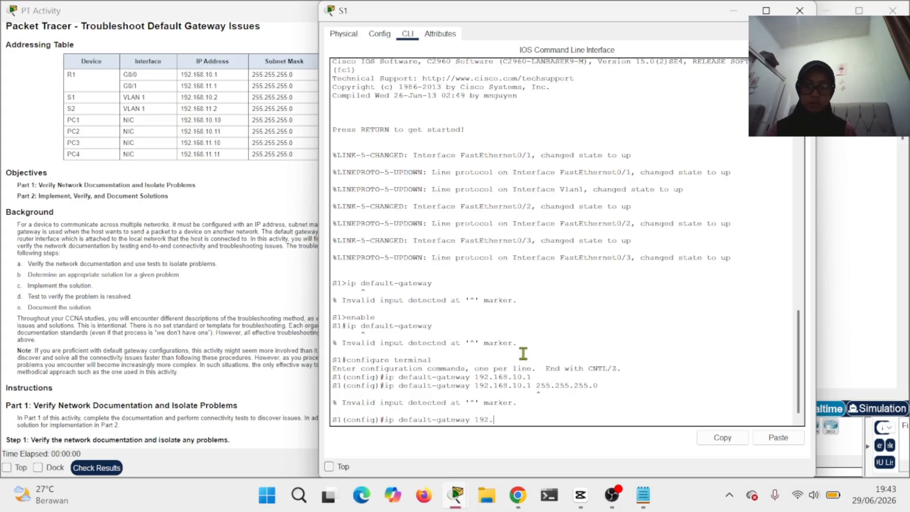
text(168.10.1)
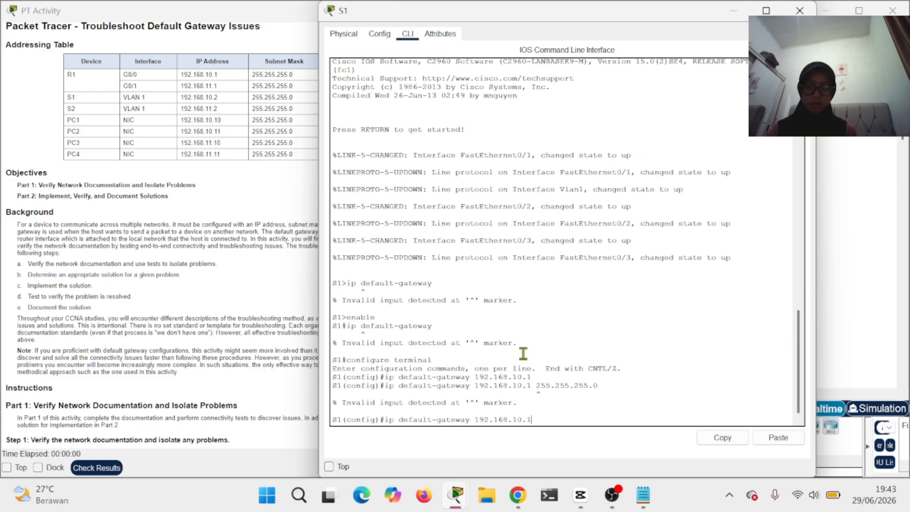
key(Return)
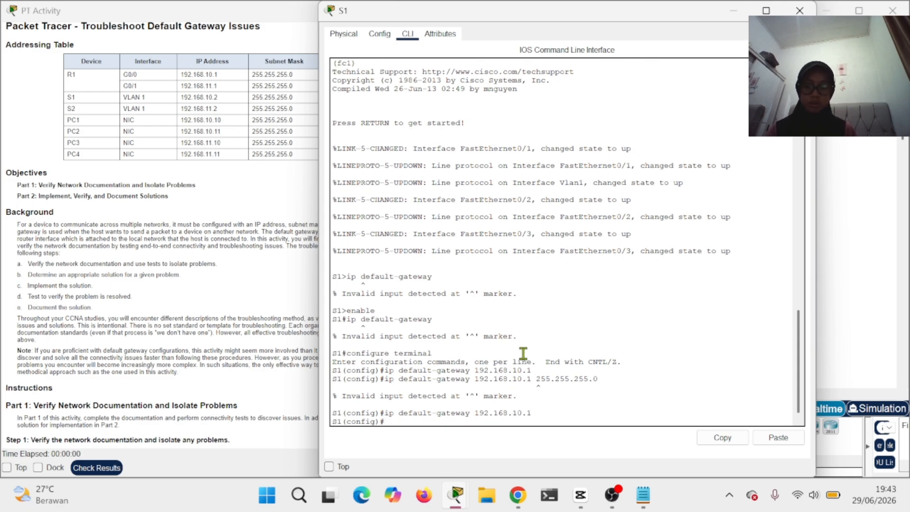
Exit S1 to privileged EXEC mode, save its configuration with the write command, and close the S1 window.
text(exit)
key(Return)
text(write)
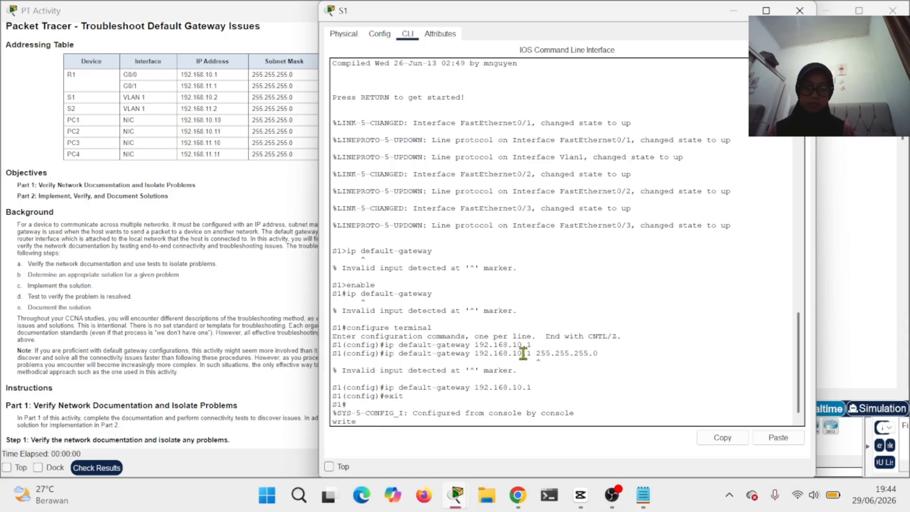
key(BackSpace)
key(BackSpace)
key(BackSpace)
key(BackSpace)
key(BackSpace)
key(Return)
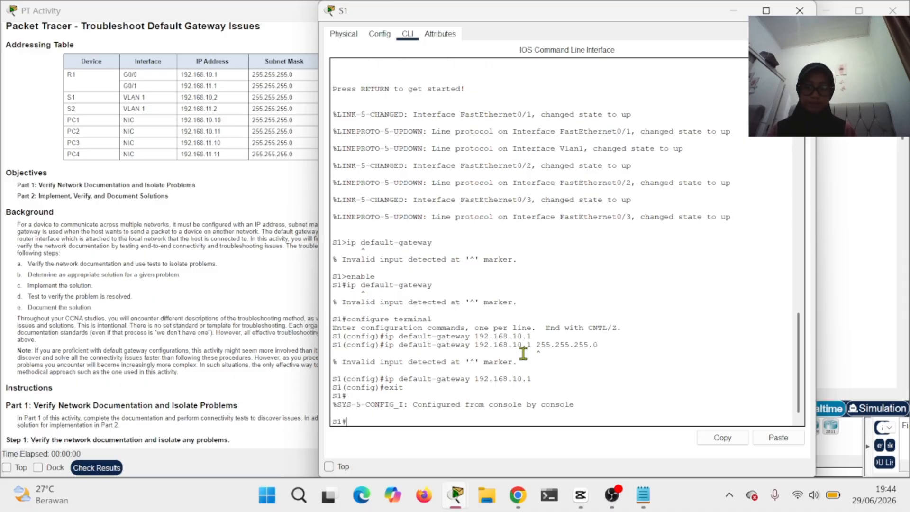
text(write)
key(Return)
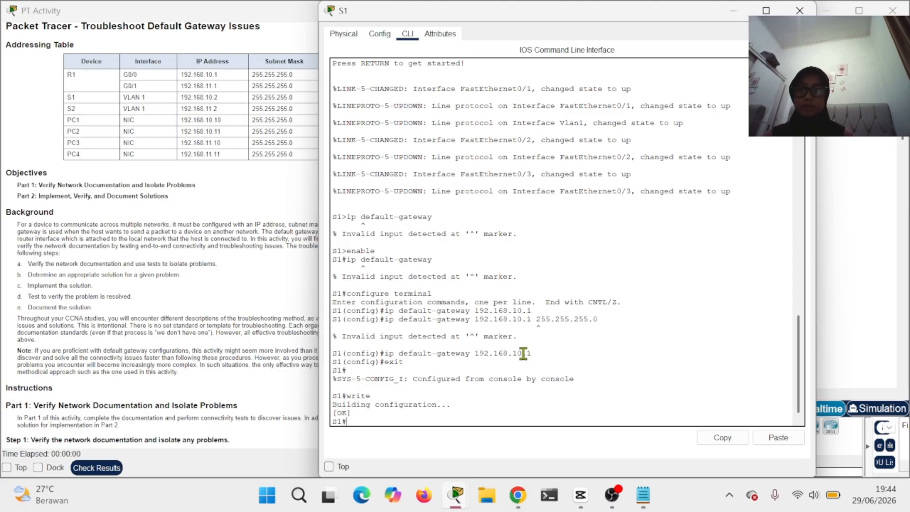
click(799, 10)
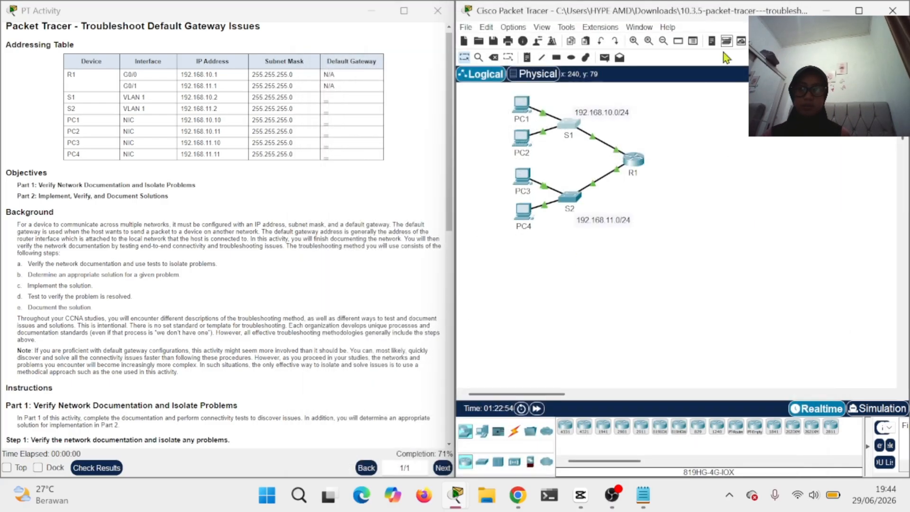
Set PC3's default gateway to 192.168.11.1 in its IP configuration and close the PC3 window.
click(527, 181)
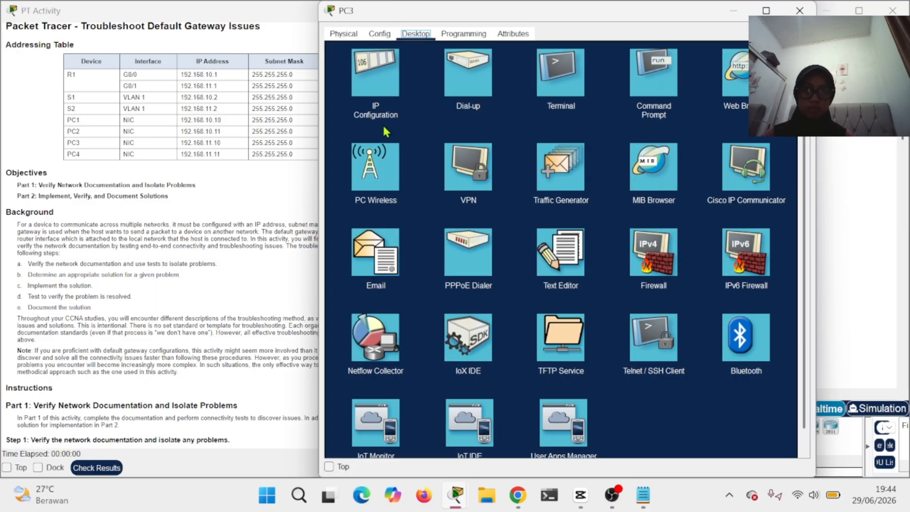
click(373, 72)
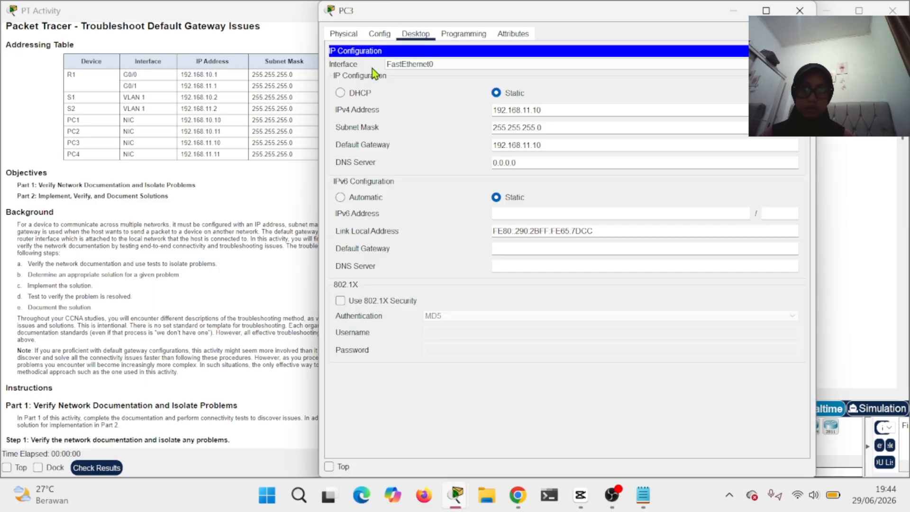
click(590, 149)
key(BackSpace)
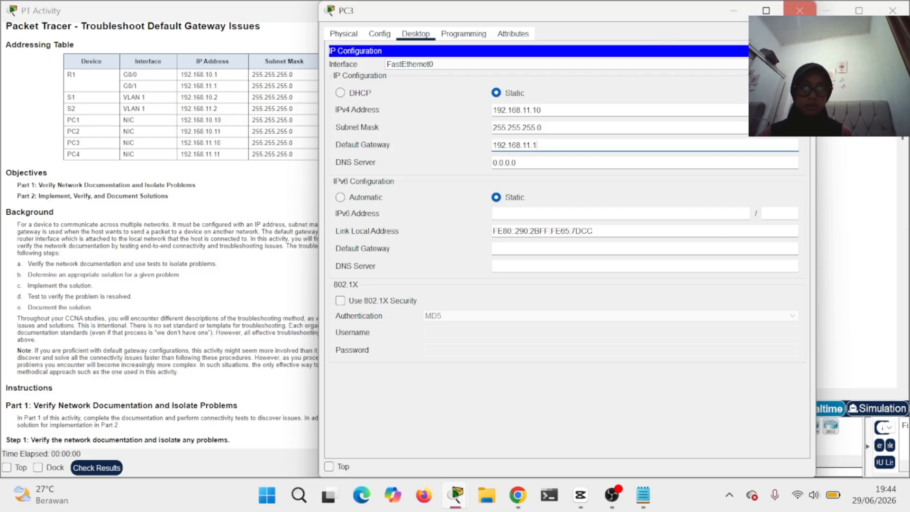
click(800, 11)
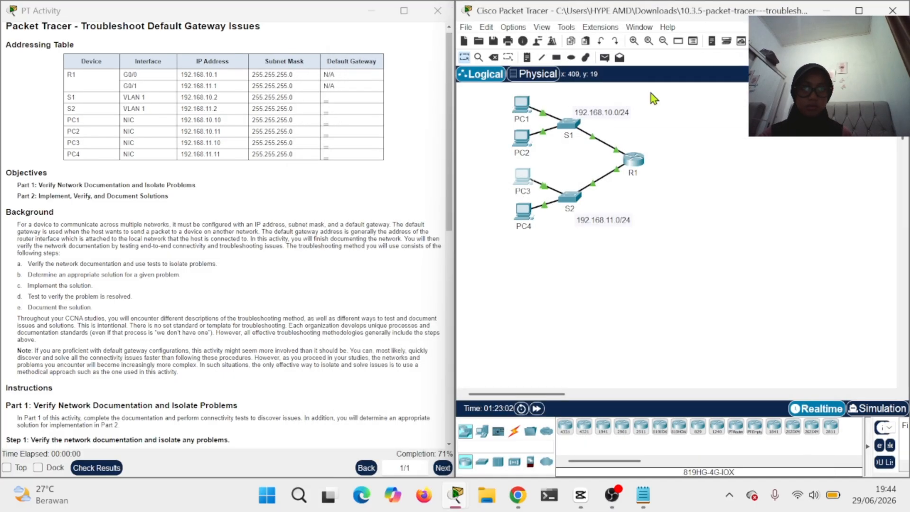
Set PC4's default gateway to 192.168.11.1 in its IP configuration and close the PC4 window.
click(523, 223)
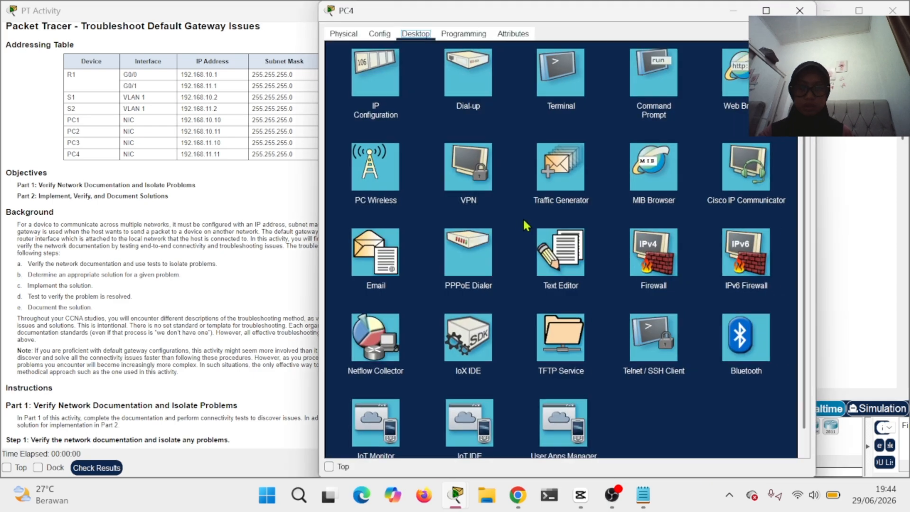
click(376, 83)
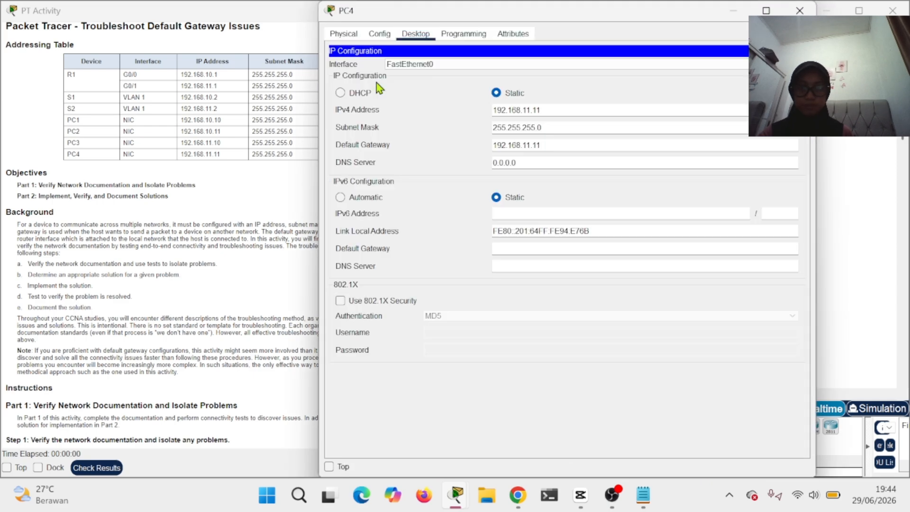
click(548, 145)
key(BackSpace)
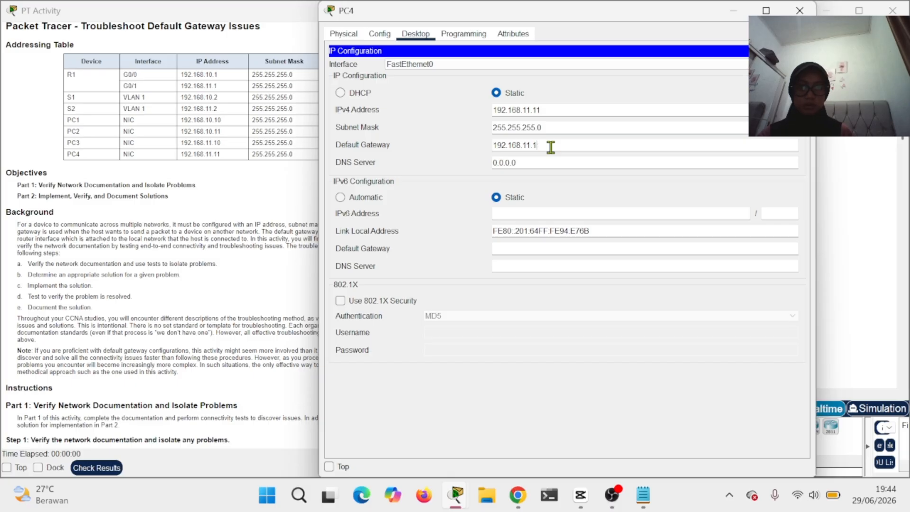
click(800, 11)
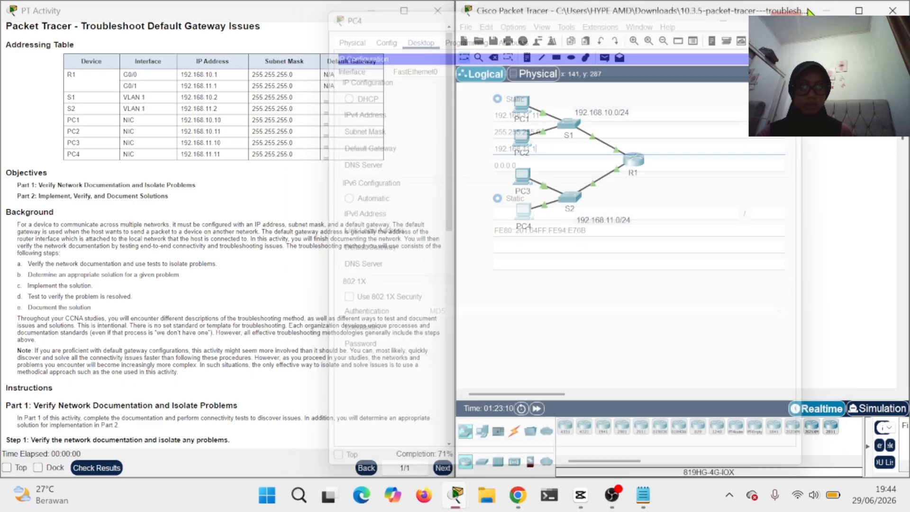
Review PC3's IP address, subnet mask and default gateway in its IP configuration, and close the window.
click(523, 178)
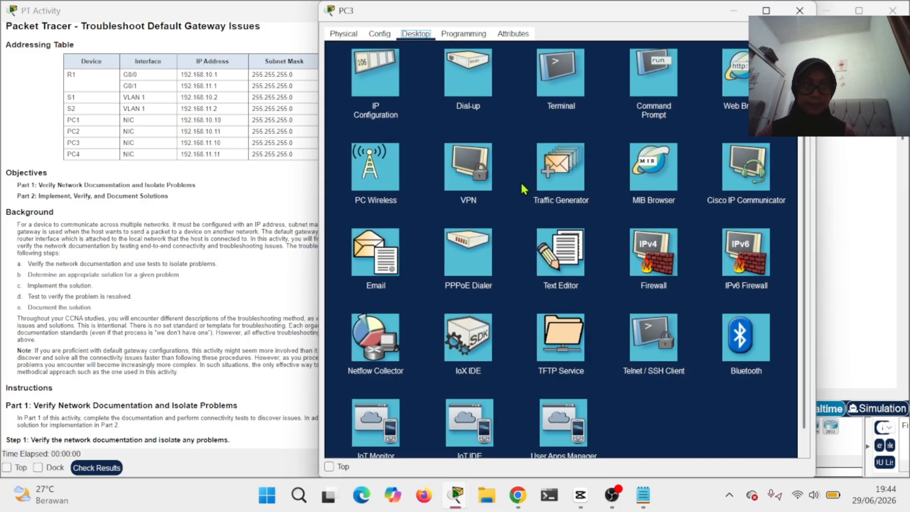
click(388, 101)
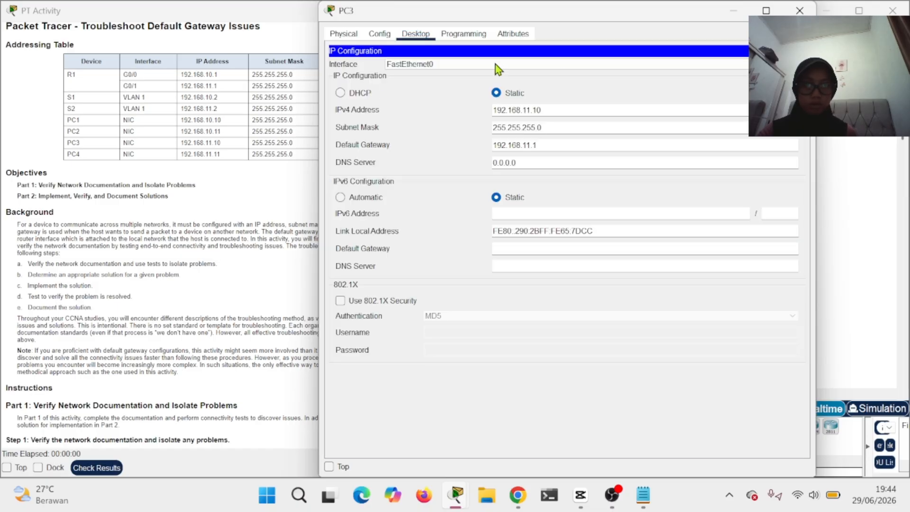
click(799, 10)
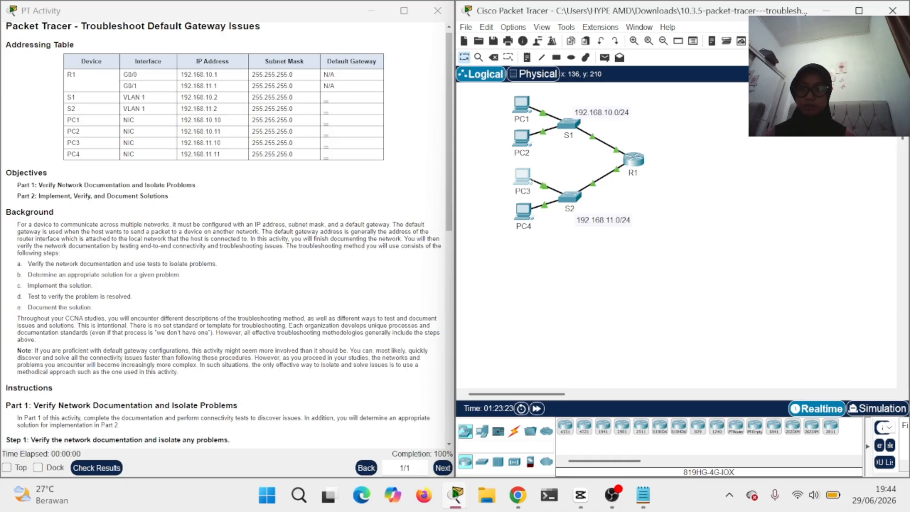
Review the VLAN 1 address, default gateway and configuration save commands in S2's command-line history, and close the S2 window.
click(572, 202)
key(Return)
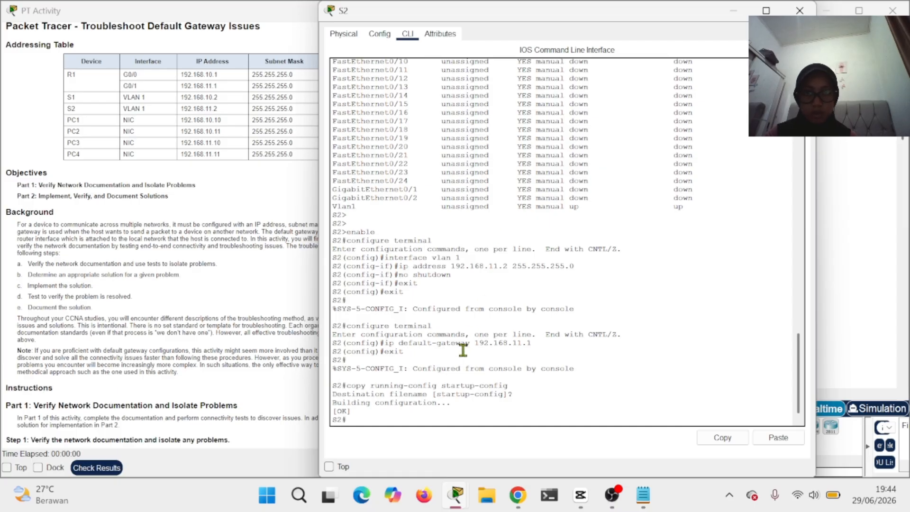
scroll(463, 350, up, 2)
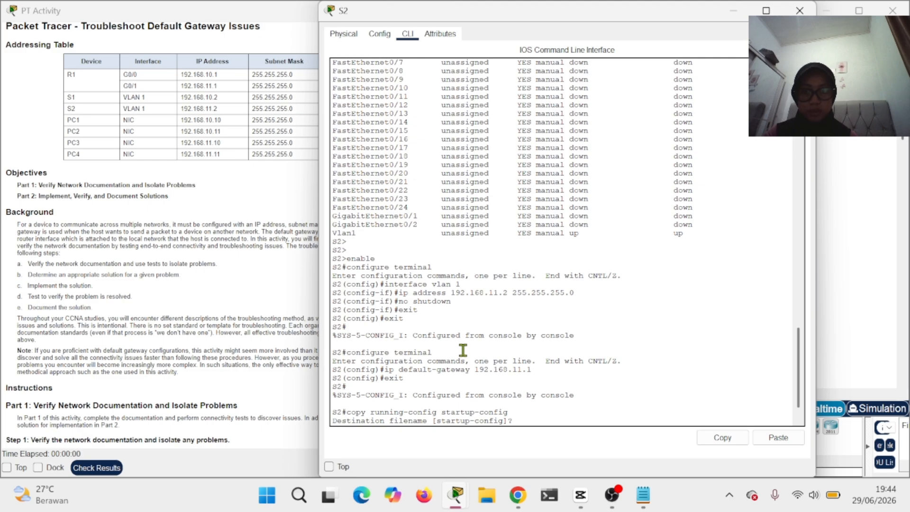
scroll(463, 350, down, 2)
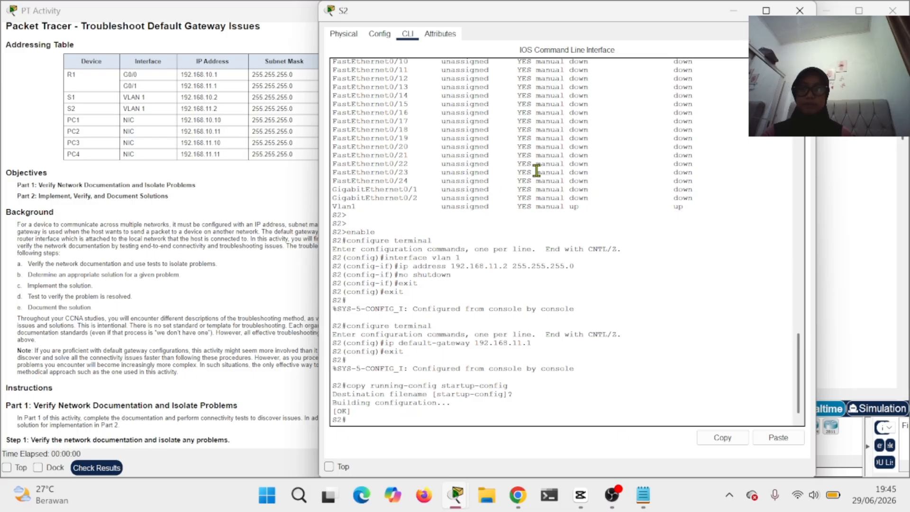
click(799, 11)
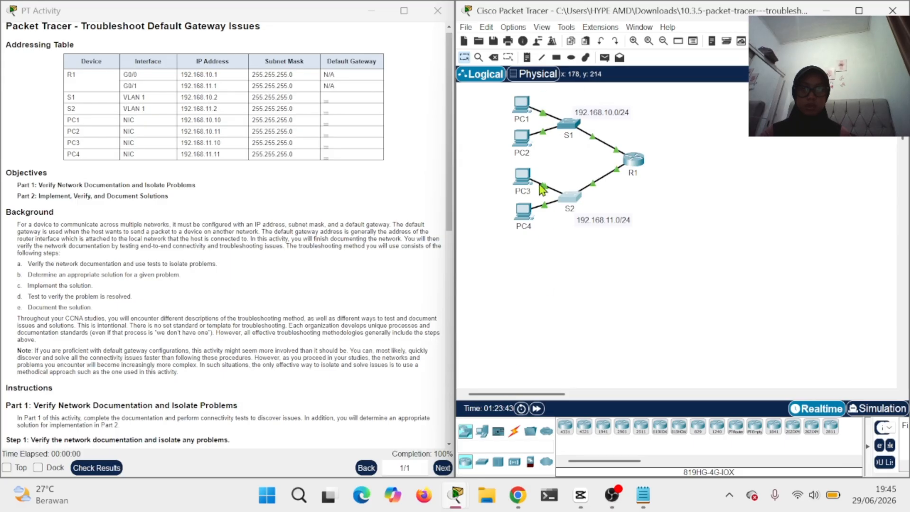
Ping S2 at 192.168.11.2 again from PC3's Command Prompt, close the PC3 window, and check the activity's final verification instructions.
click(524, 181)
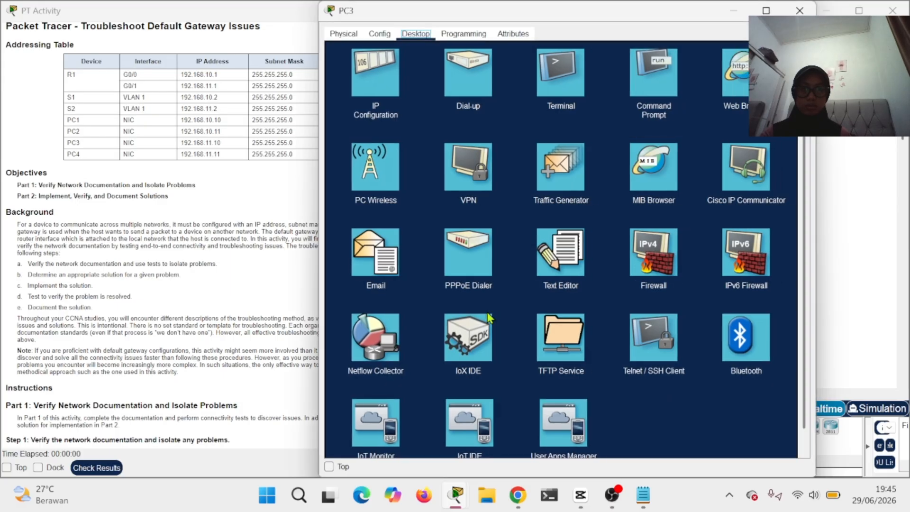
click(644, 90)
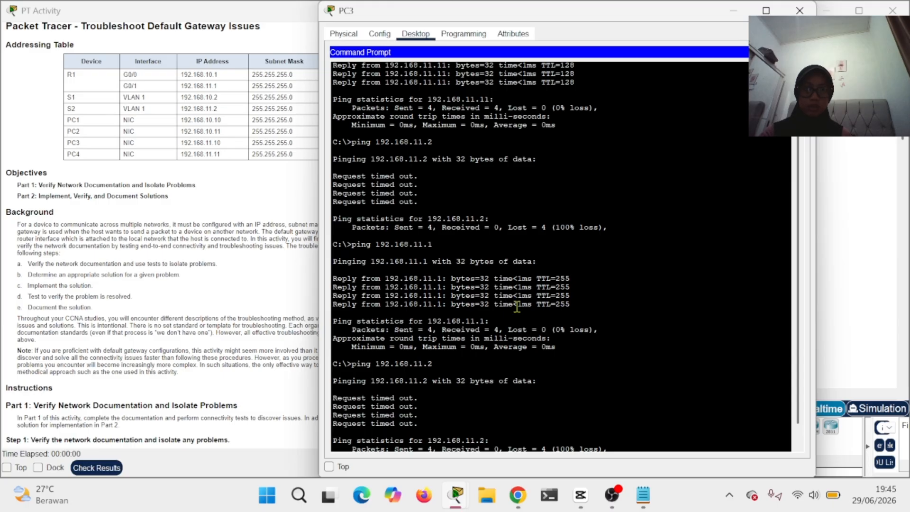
key(Up)
key(Return)
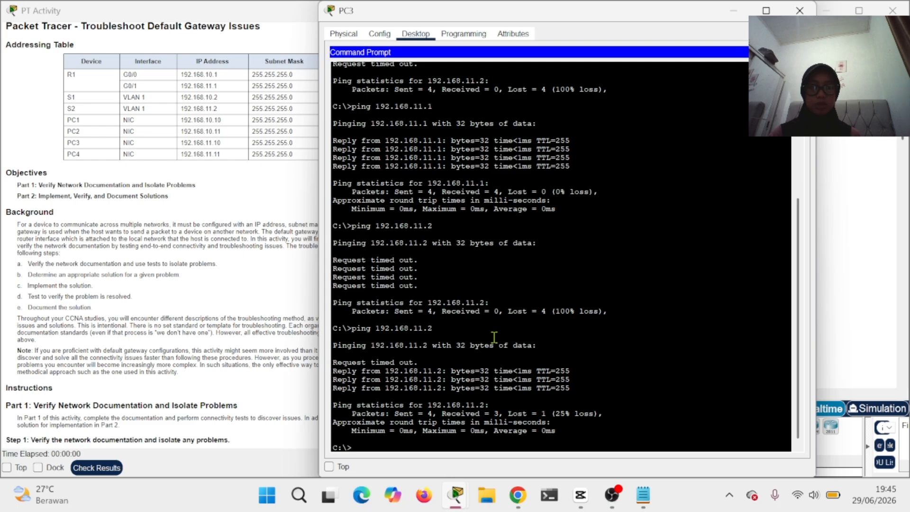
click(807, 13)
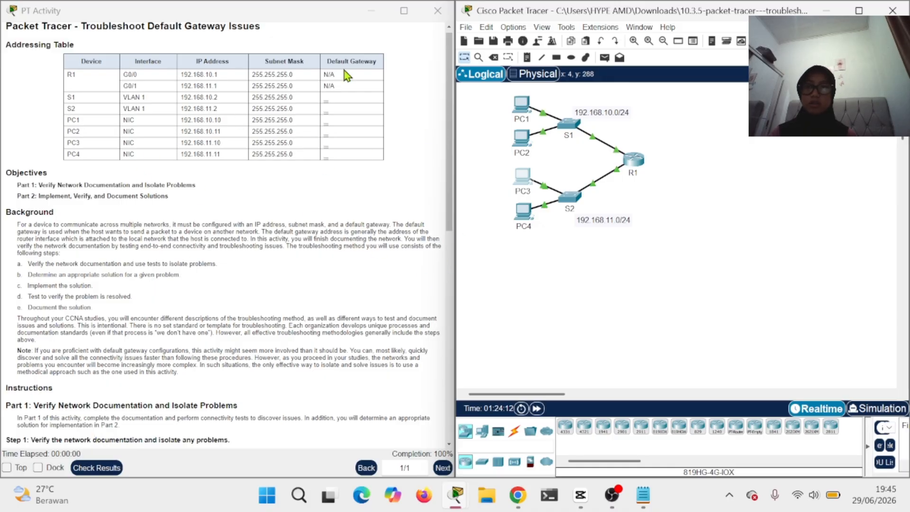
scroll(309, 316, down, 15)
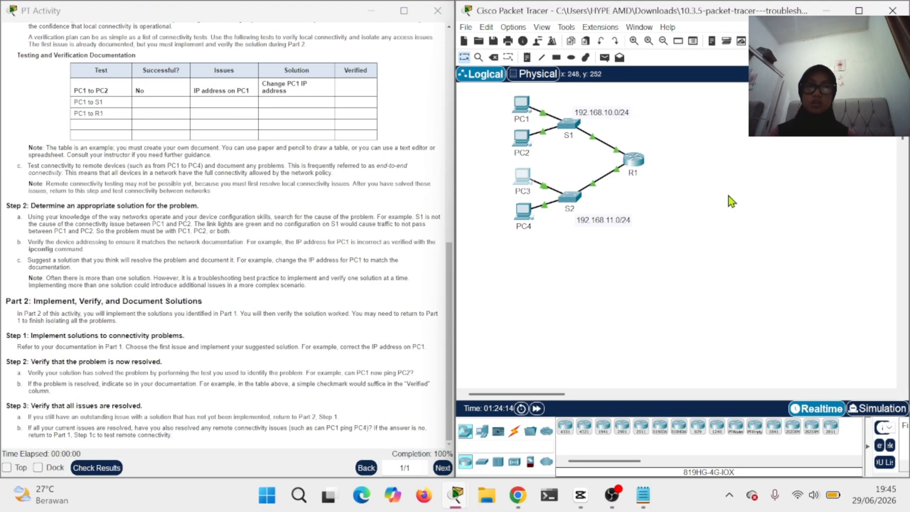